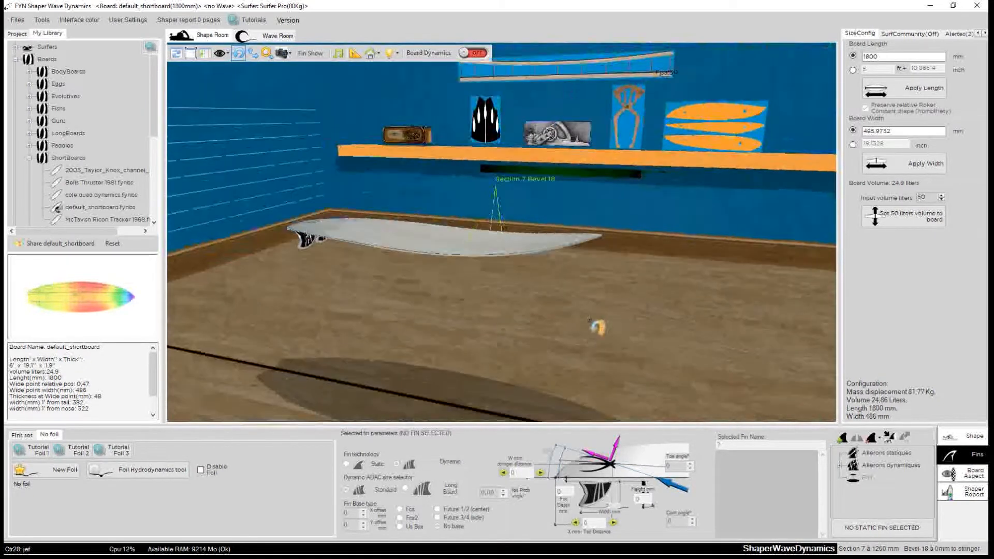
Create a subfolder named FoilBoards inside the Boards library folder.
left_click_drag(253, 154, 283, 296)
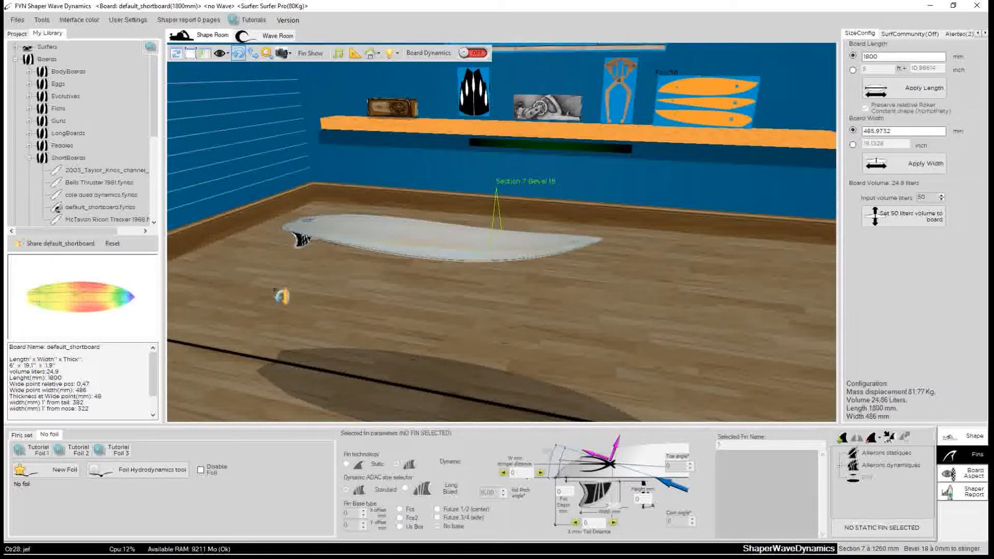
left_click(29, 158)
left_click(47, 59)
right_click(46, 61)
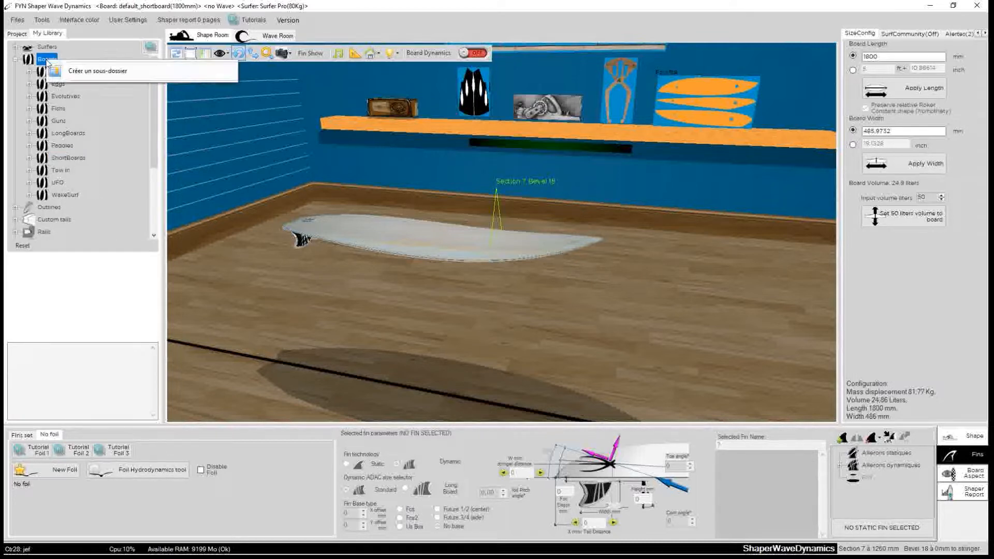
left_click(97, 73)
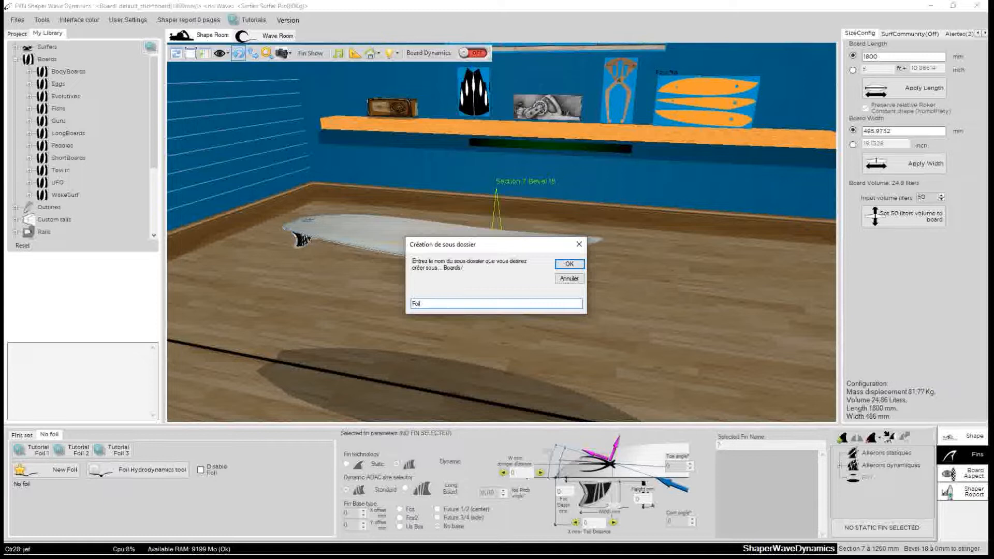
type("Boards")
left_click(569, 263)
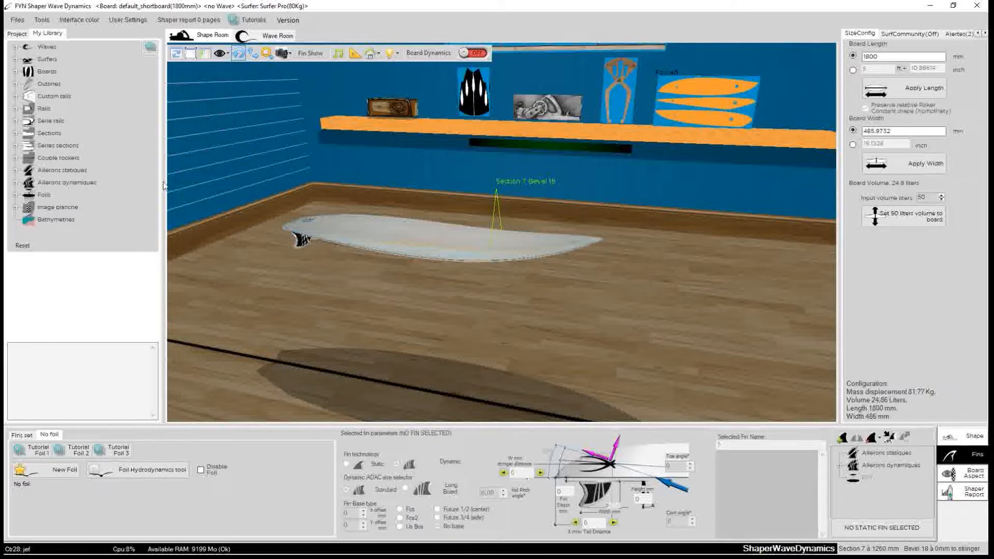
Load the Mini_Simmons board from the UFO library folder into the shape room.
left_click(15, 72)
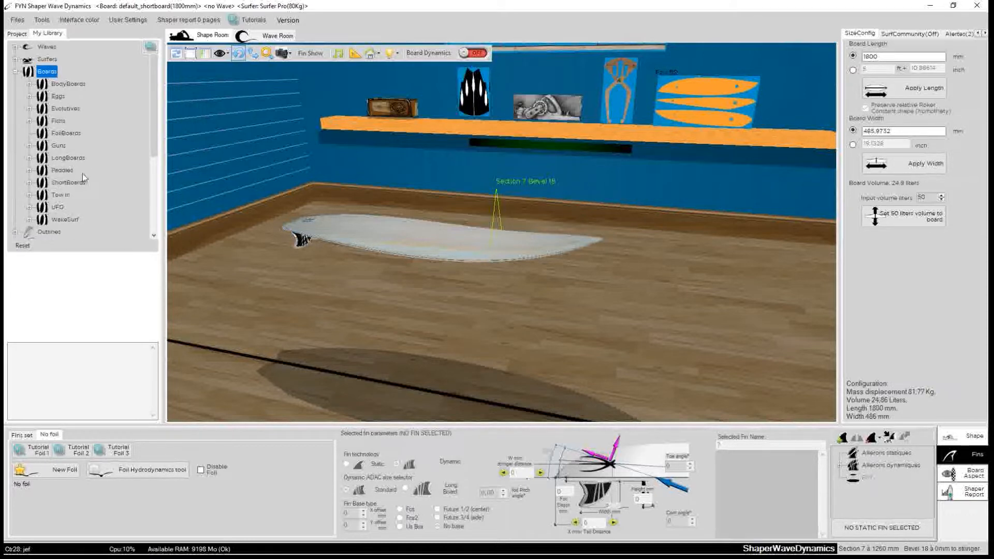
left_click(29, 208)
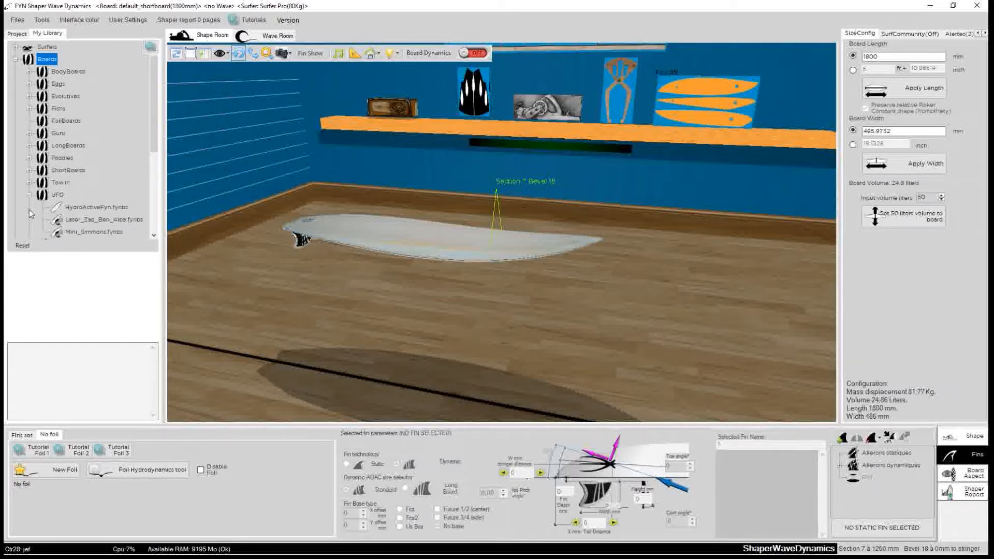
left_click(89, 232)
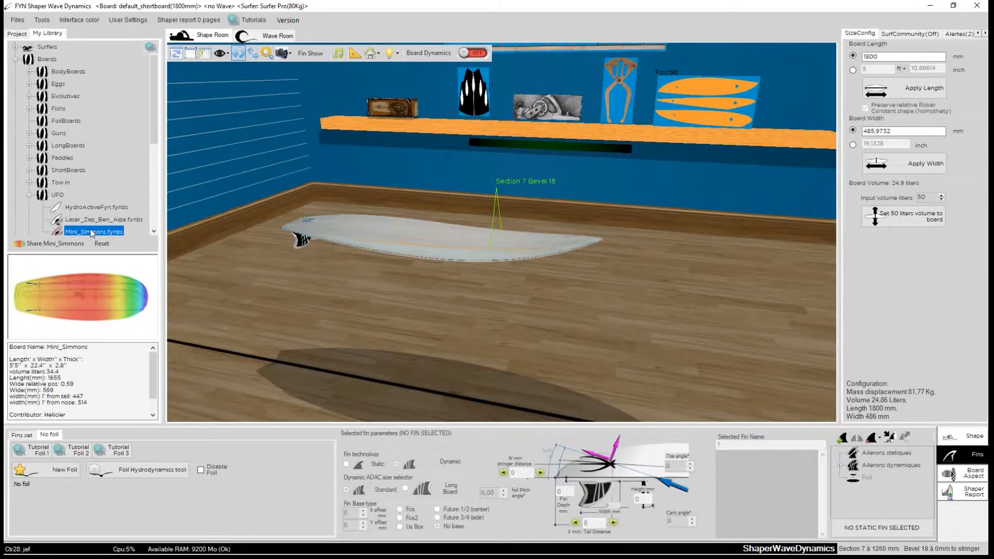
left_click_drag(156, 136, 163, 191)
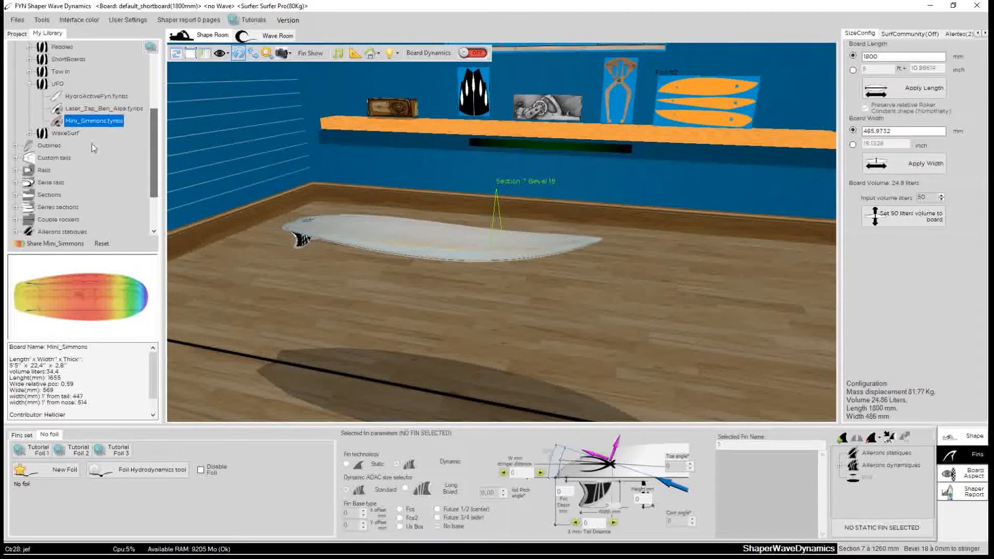
scroll(101, 148, "up", 1)
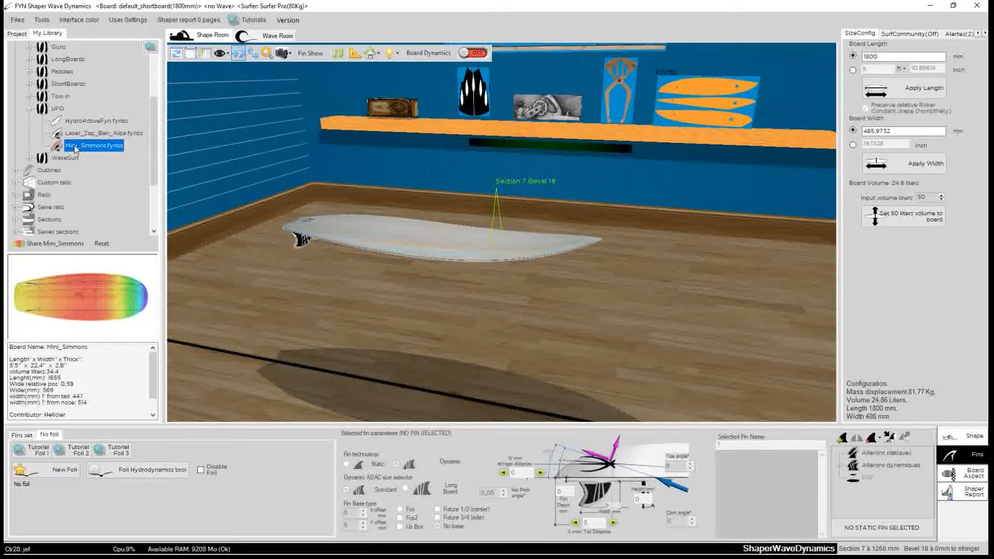
left_click_drag(80, 147, 310, 153)
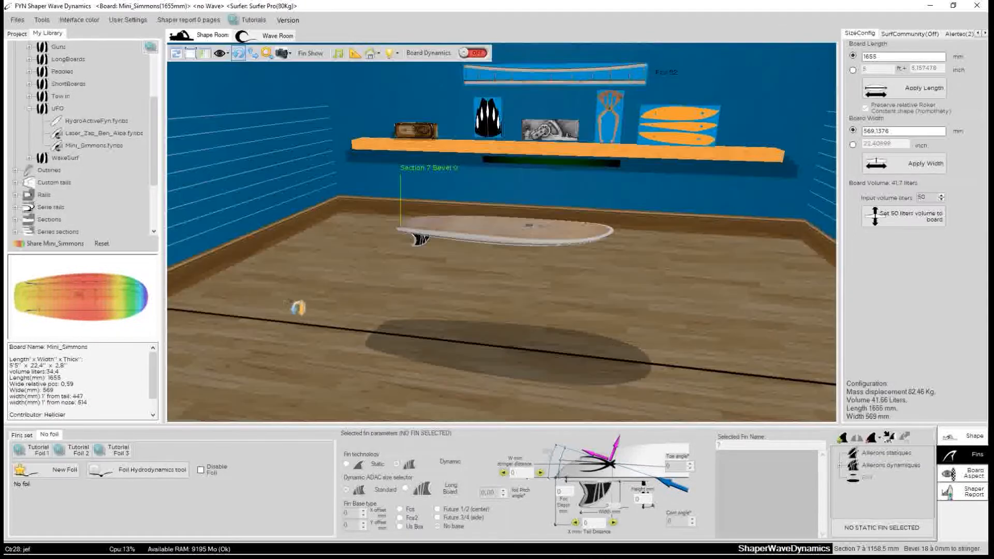
Open Save As for the Mini_Simmons board from the project tree and navigate into the FoilBoards folder.
left_click_drag(297, 307, 617, 250)
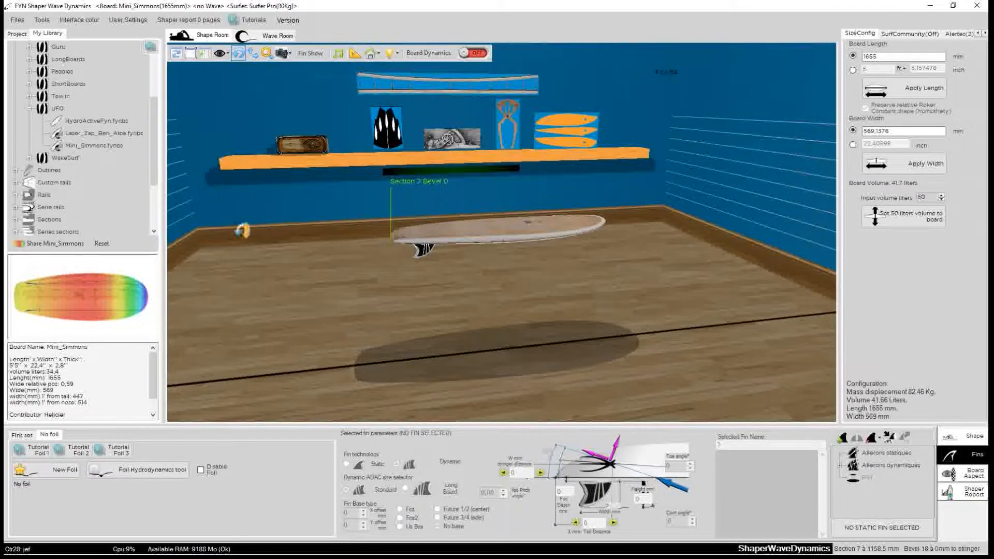
left_click_drag(368, 314, 693, 154)
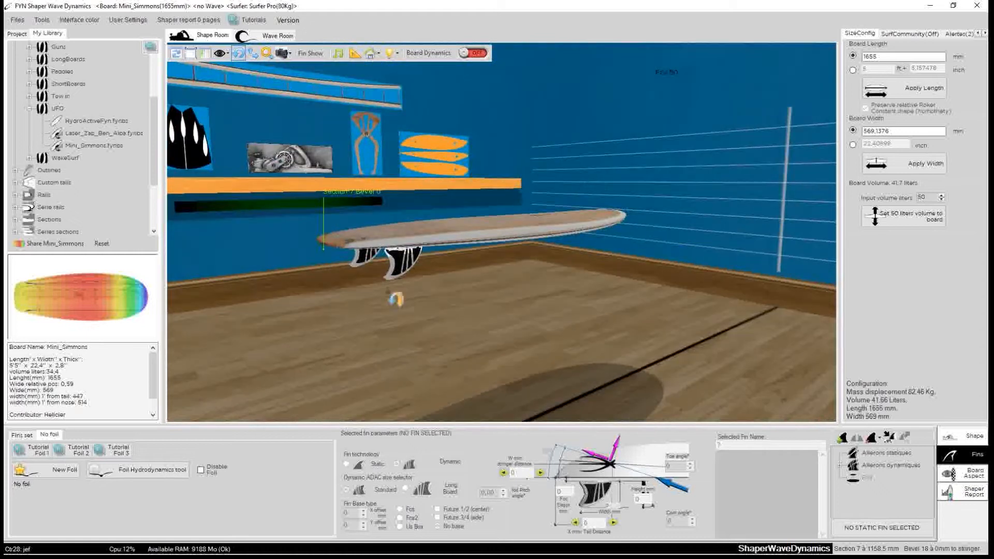
left_click_drag(382, 309, 437, 335)
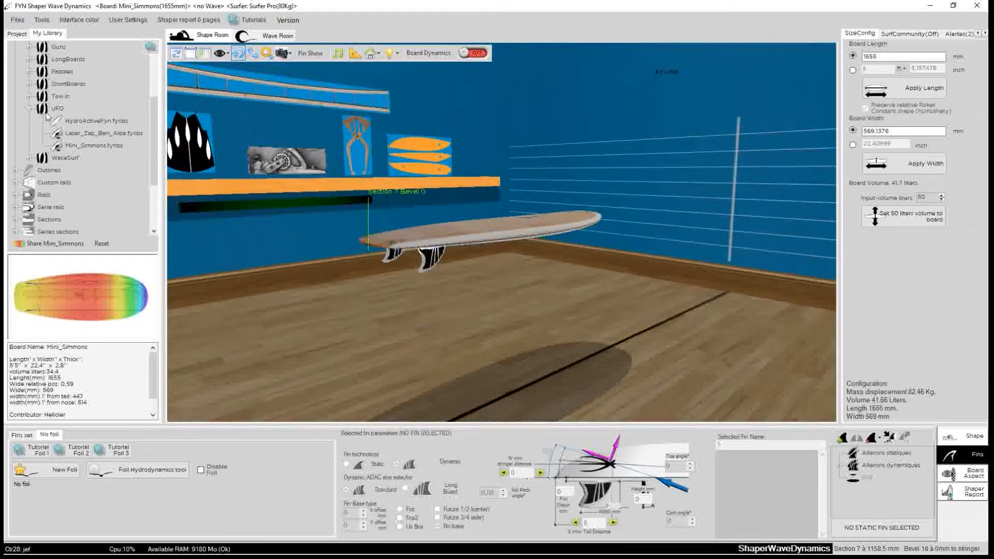
left_click(29, 109)
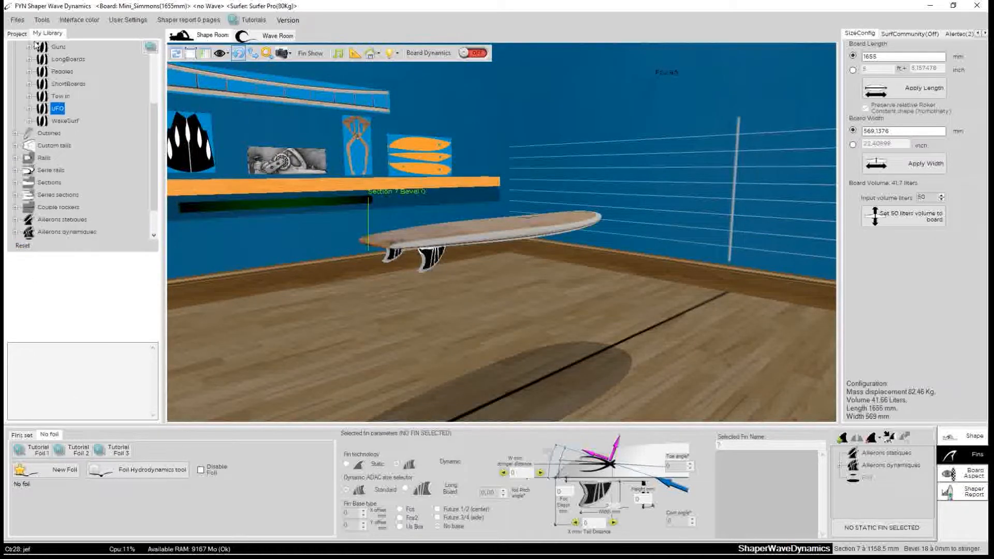
left_click(18, 34)
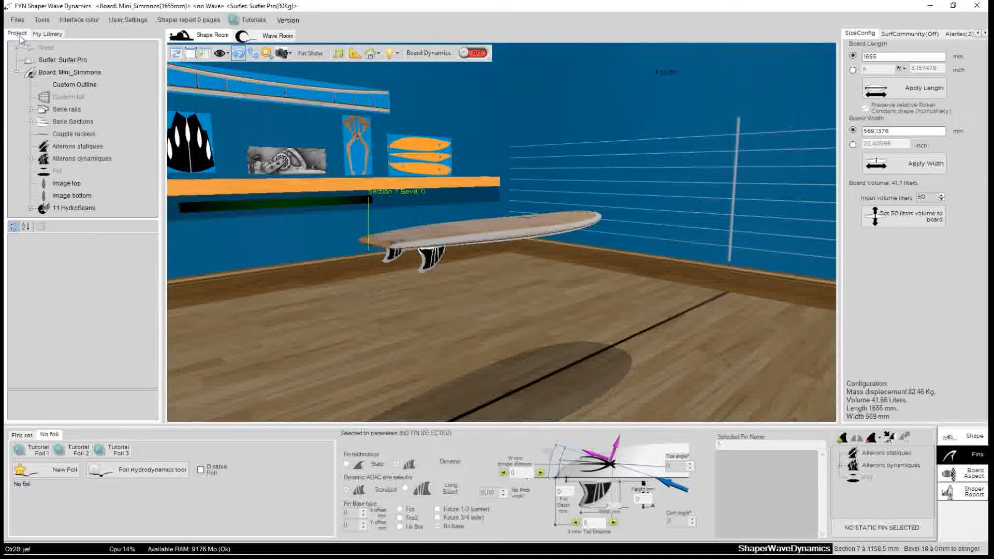
left_click(67, 73)
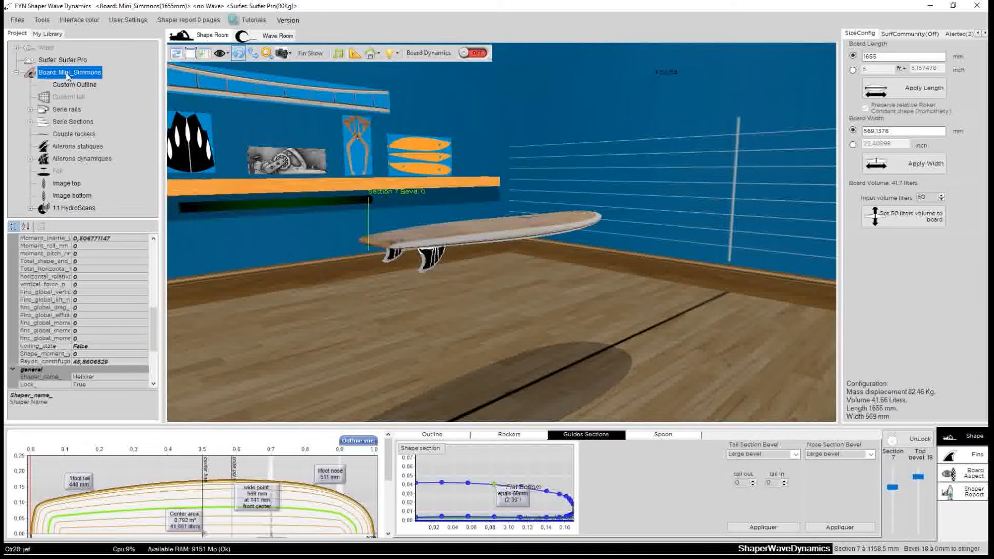
right_click(66, 76)
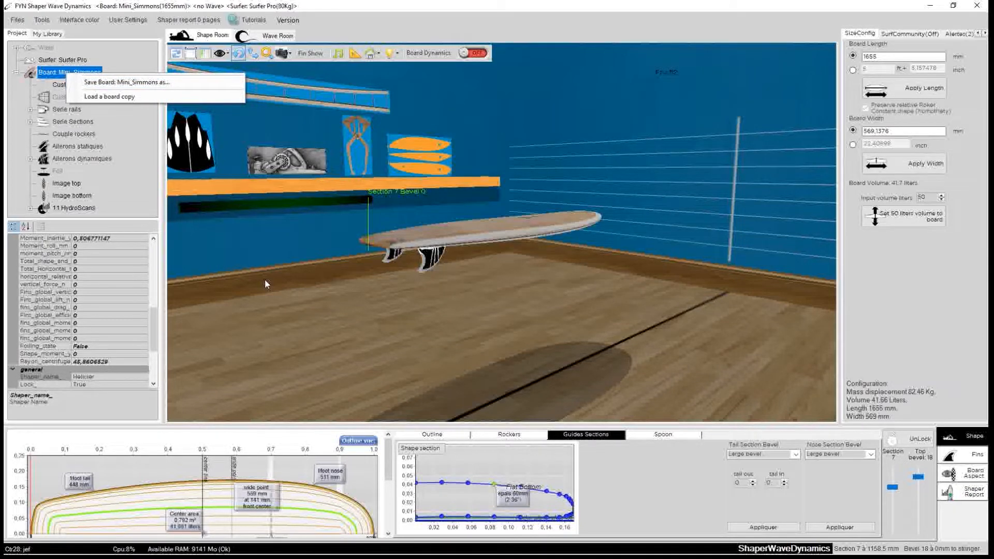
left_click(102, 83)
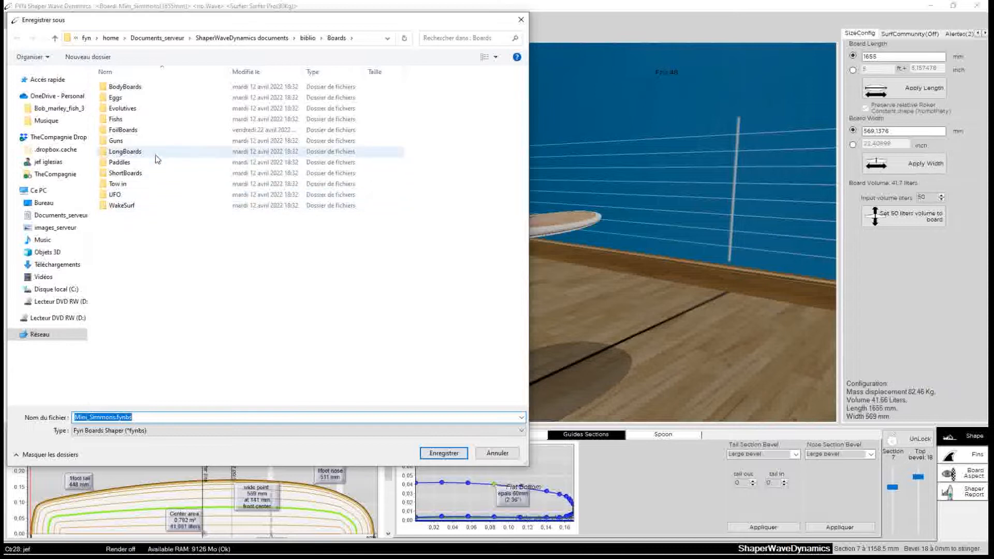
double_click(123, 130)
Save the board as Mini_Simmons_foilboard.fynbs, also saving its hydrodynamics scan.
left_click(100, 418)
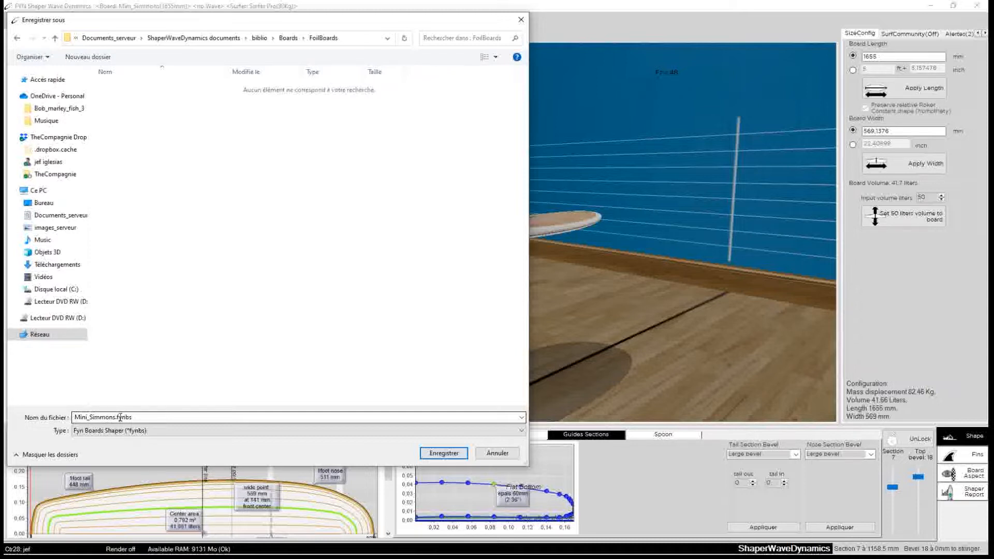
left_click(116, 418)
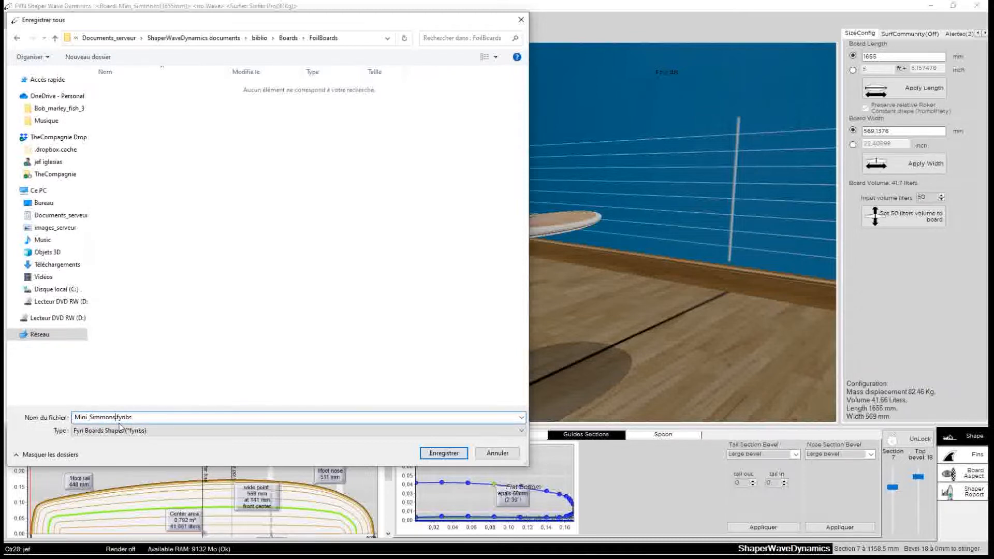
type("_foilboar")
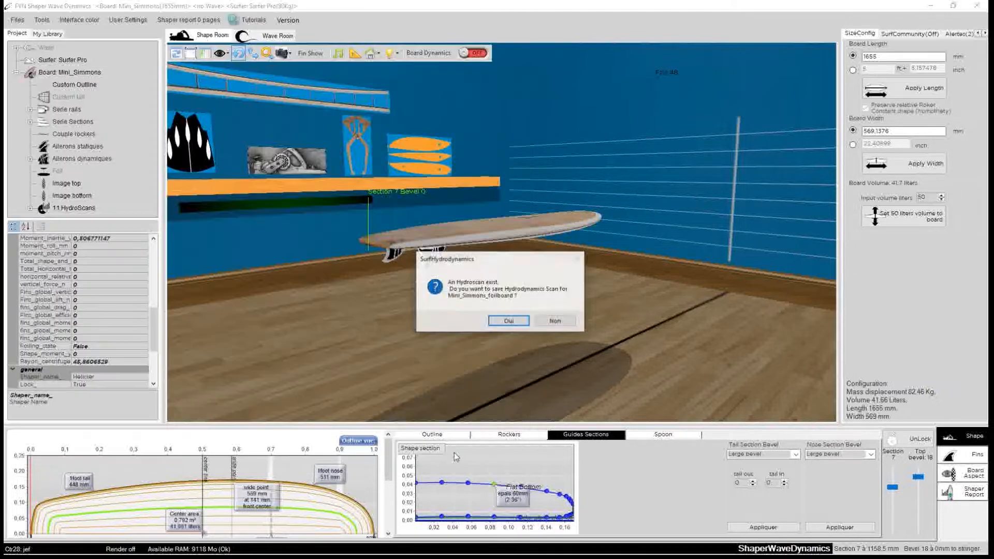
left_click(444, 454)
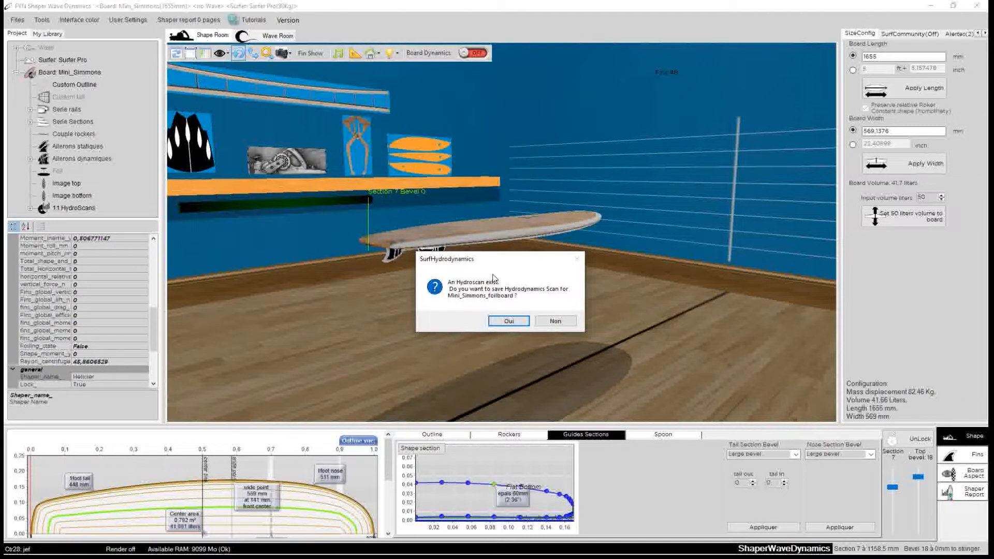
left_click_drag(495, 259, 407, 273)
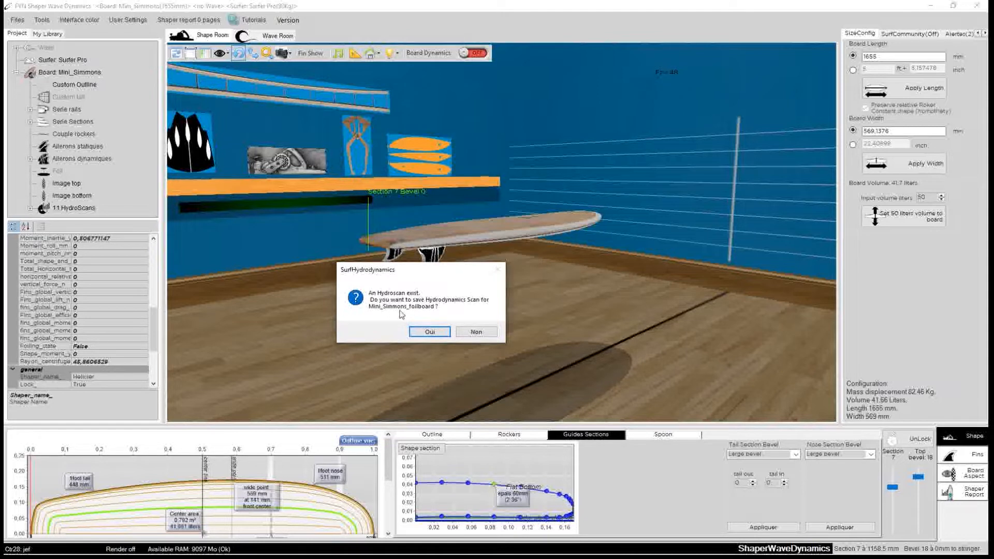
left_click(431, 333)
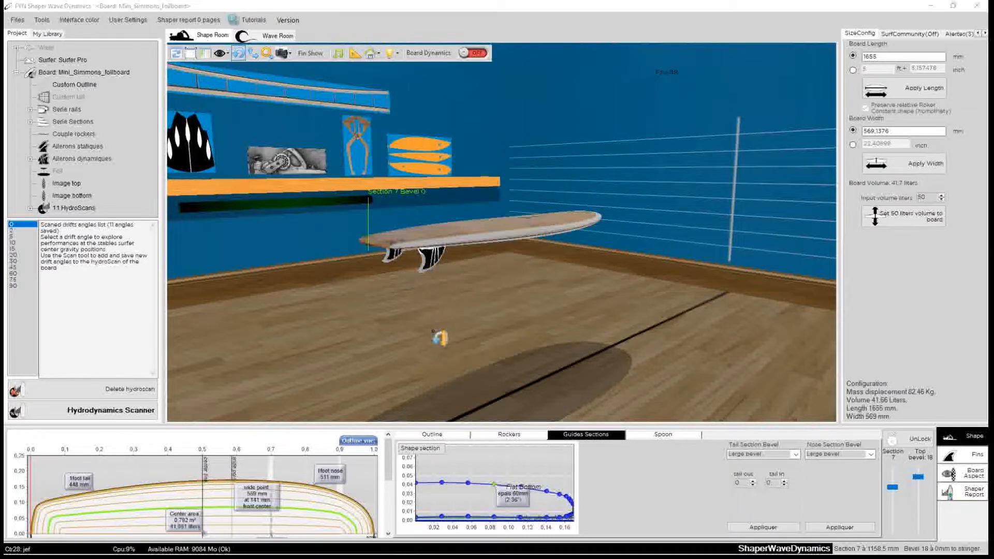
Open the FoilBoards folder in the library to view its contents, then return to the project tree.
left_click_drag(285, 262, 486, 329)
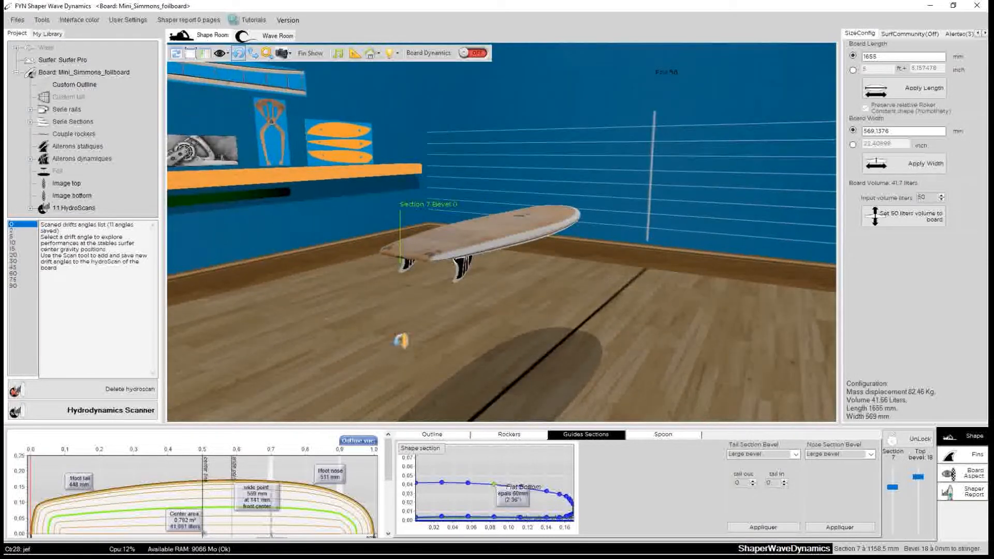
left_click(67, 72)
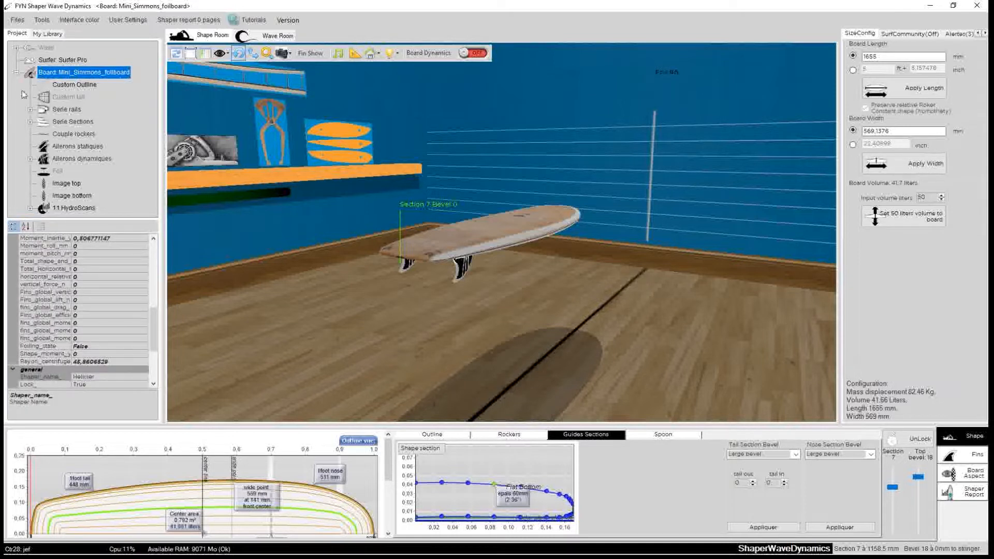
left_click(47, 33)
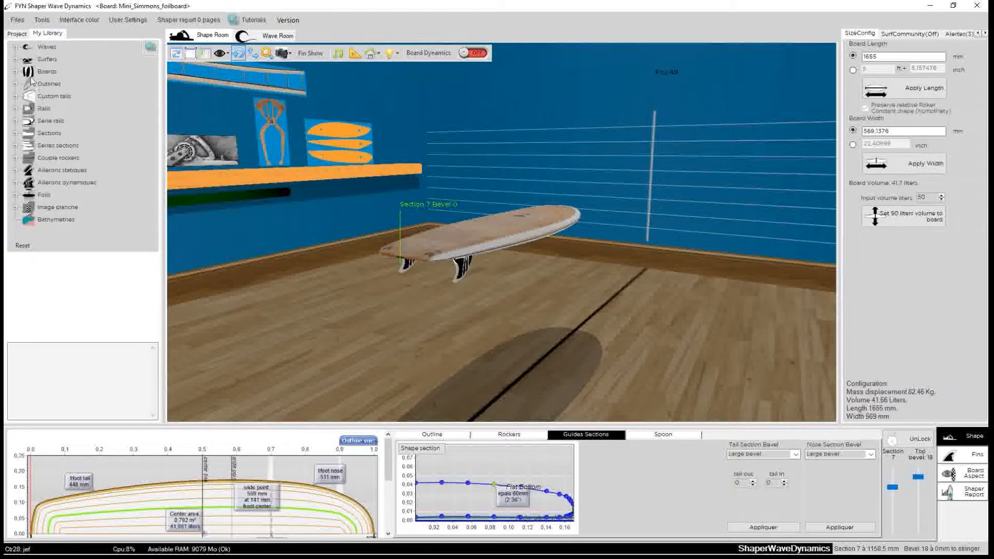
left_click(16, 72)
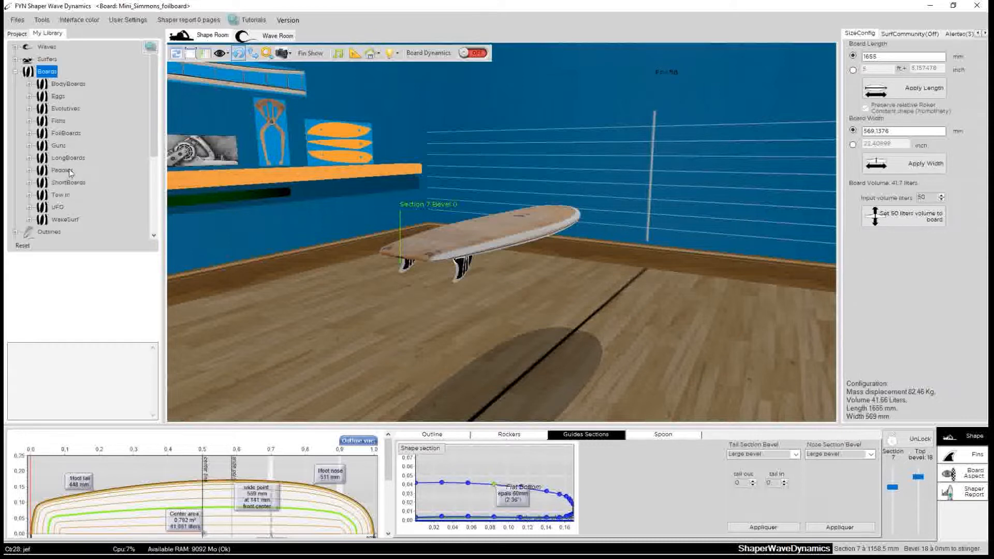
left_click(30, 134)
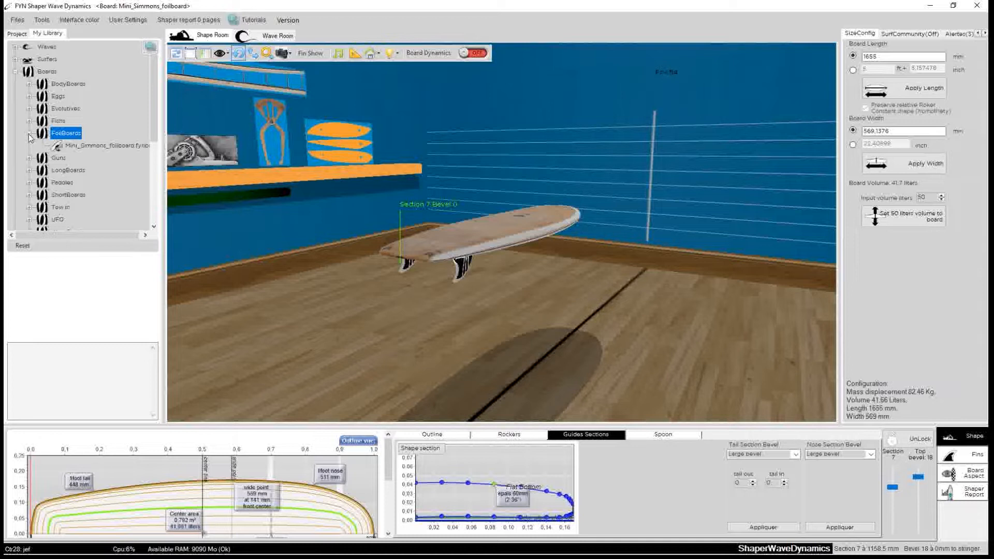
left_click(17, 34)
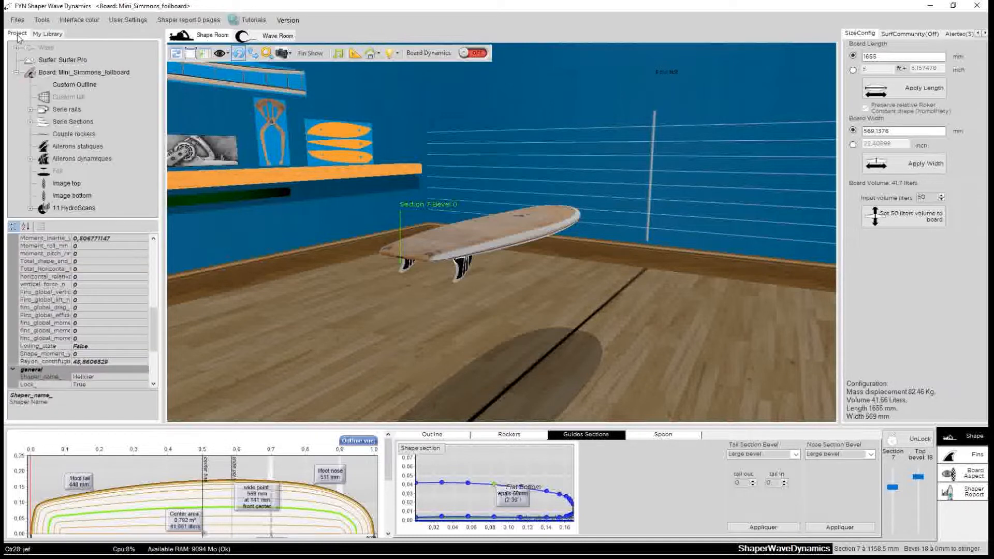
Orbit around the Mini_Simmons_foilboard board in the shape room to inspect it from several angles.
left_click(67, 76)
mouse_move(401, 333)
left_mouse_down()
mouse_move(477, 347)
mouse_move(450, 326)
mouse_move(406, 333)
left_mouse_up()
left_click_drag(605, 328, 671, 396)
left_click(485, 233)
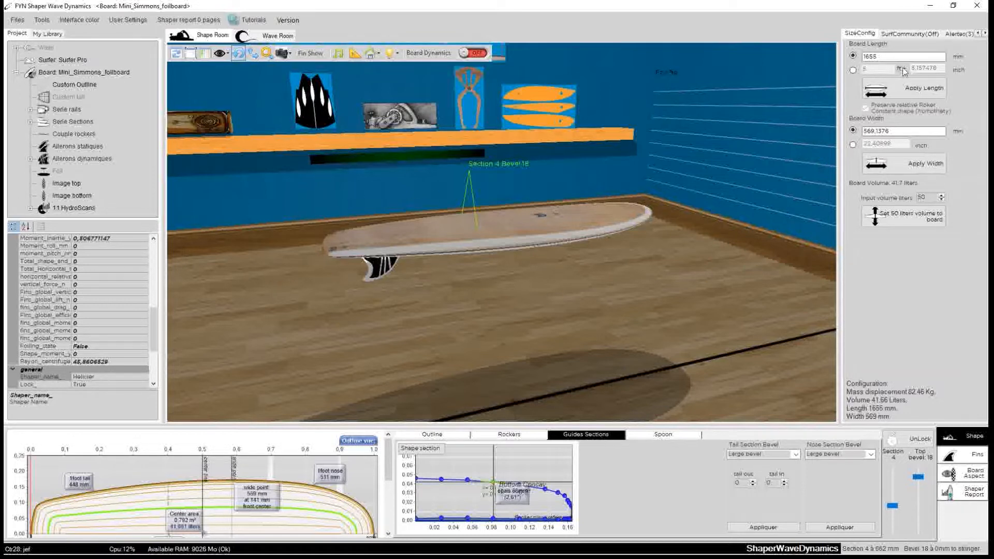
left_click_drag(657, 283, 675, 341)
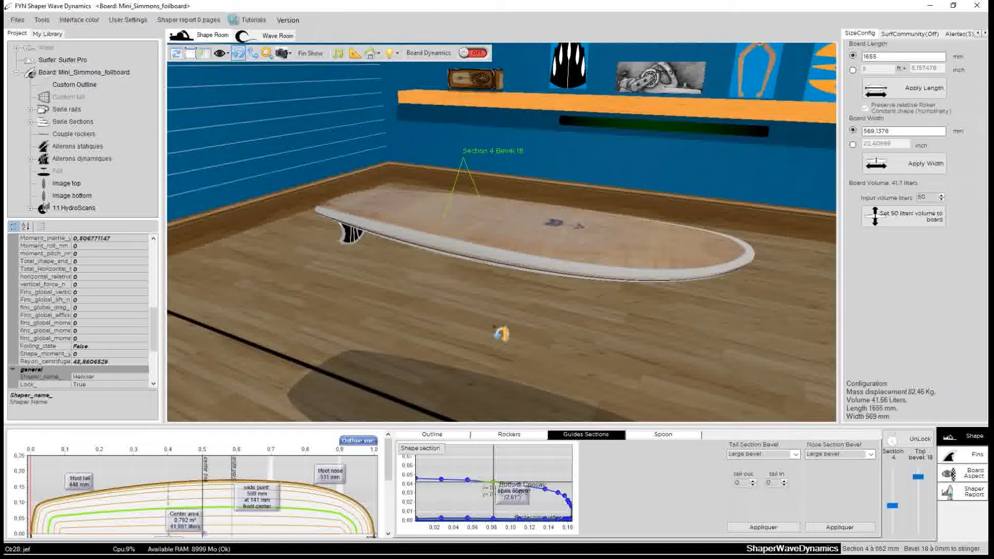
left_click_drag(355, 304, 597, 345)
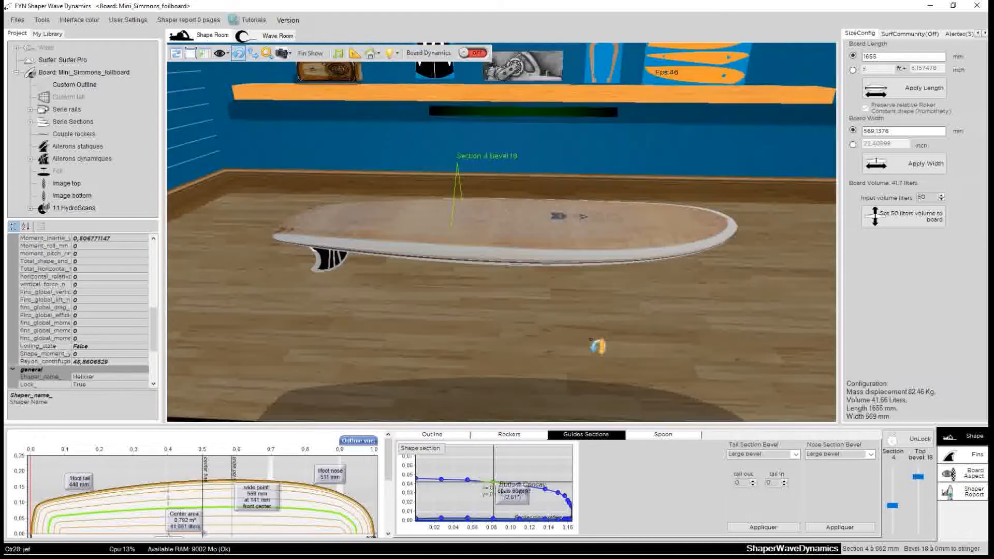
left_click_drag(352, 329, 659, 331)
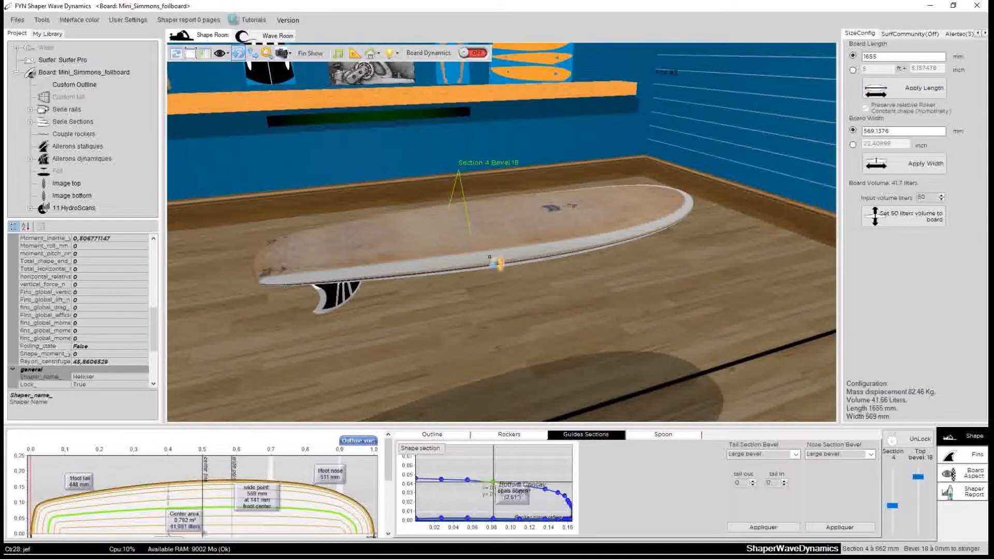
left_click_drag(410, 215, 566, 286)
left_click(545, 254)
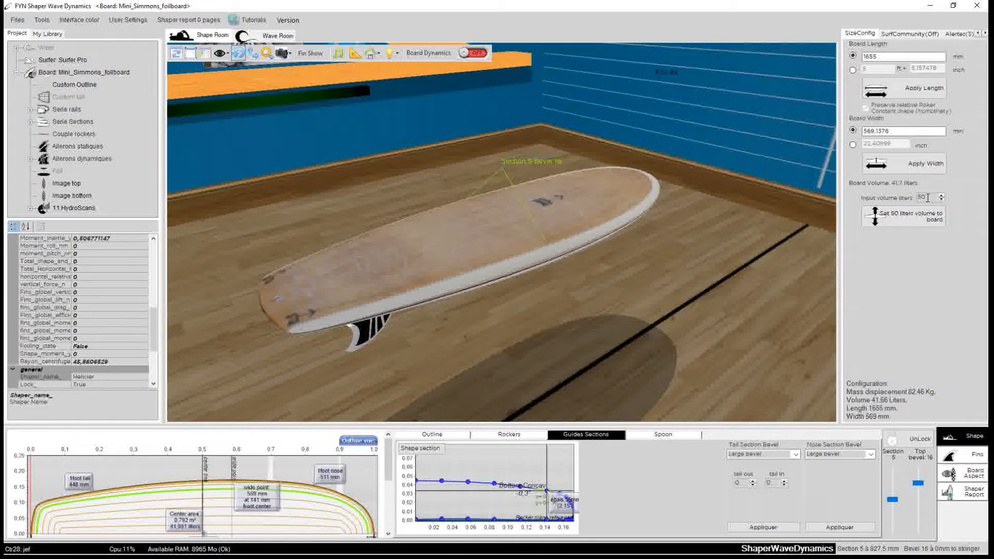
Set the board volume to 50 liters.
left_click_drag(928, 198, 906, 195)
left_click(905, 216)
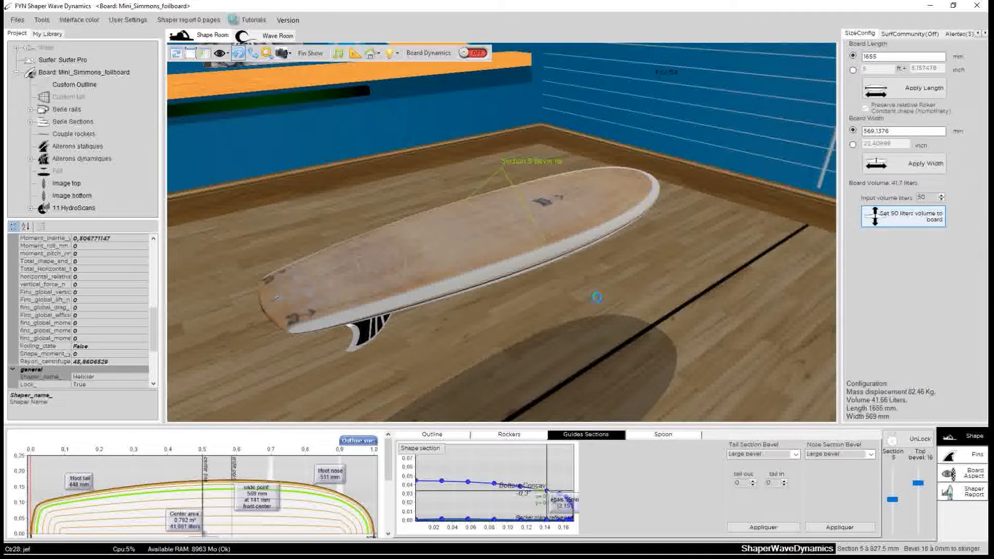
Delete the Front left_dynamique fin from the board.
left_click_drag(560, 266, 606, 311)
left_click_drag(474, 355, 425, 354)
left_click(383, 282)
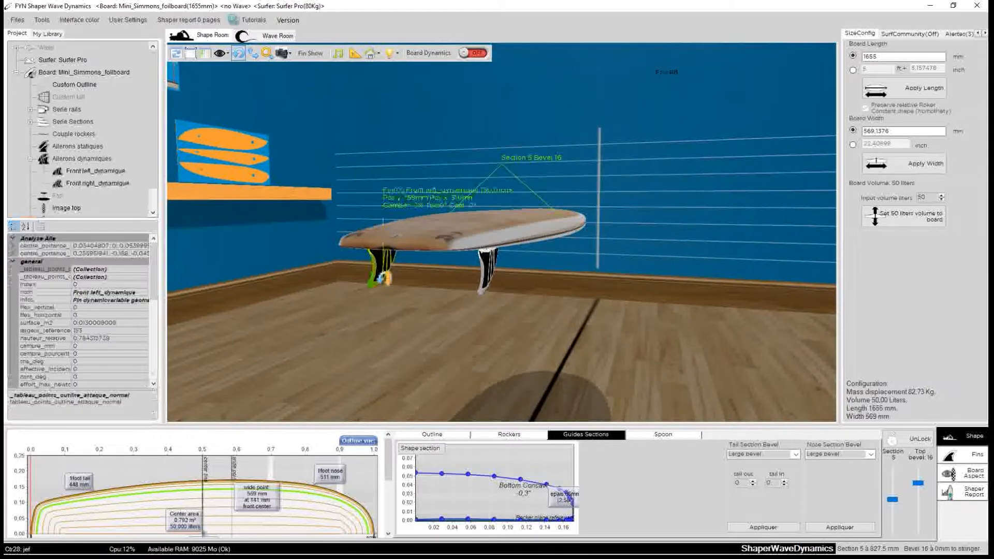
right_click(378, 271)
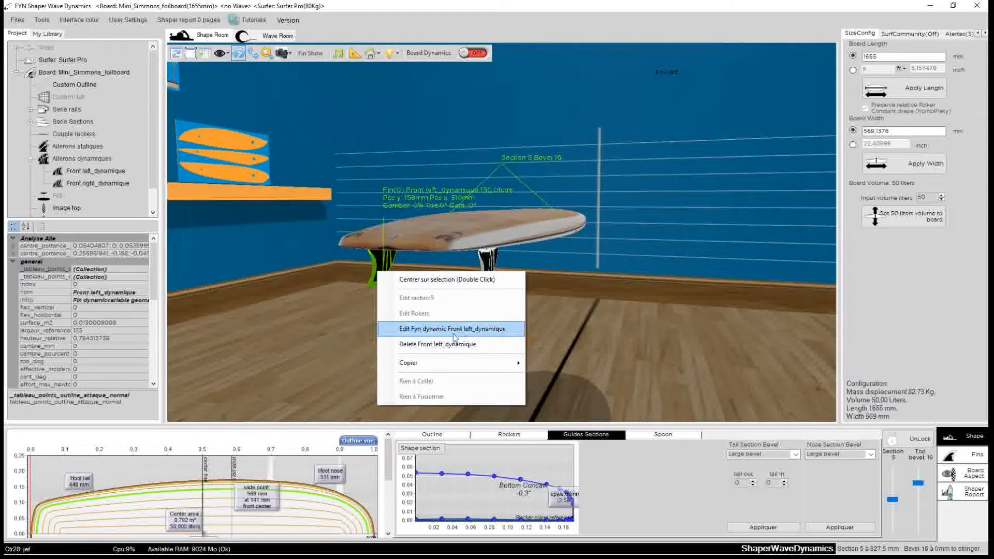
left_click(415, 344)
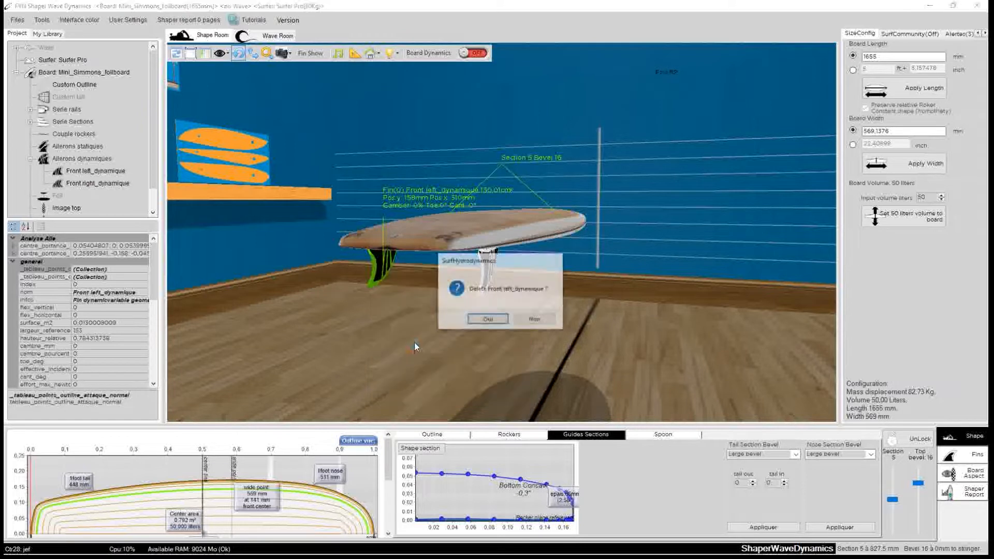
left_click(485, 320)
Delete the Front right_dynamique fin from the board.
left_click(489, 282)
right_click(486, 273)
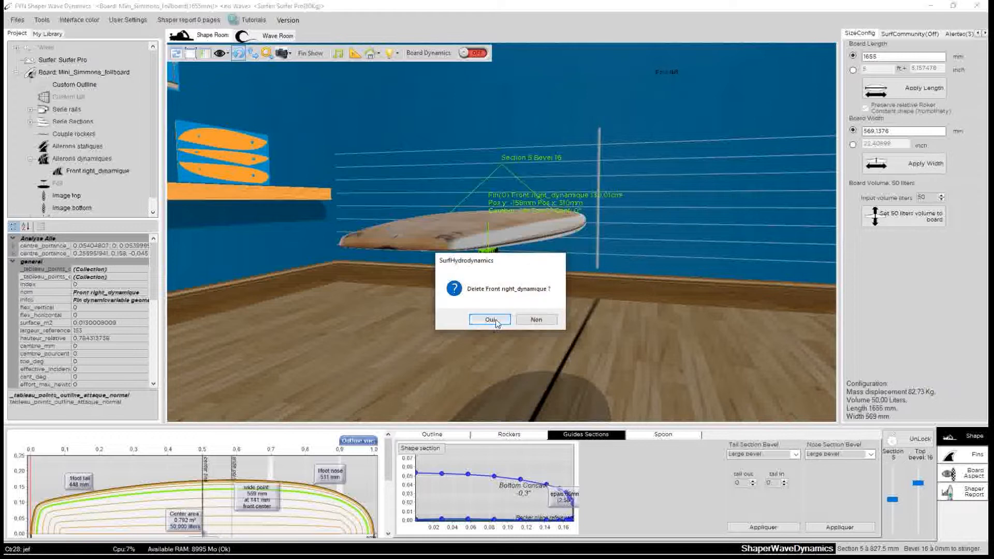
left_click(490, 319)
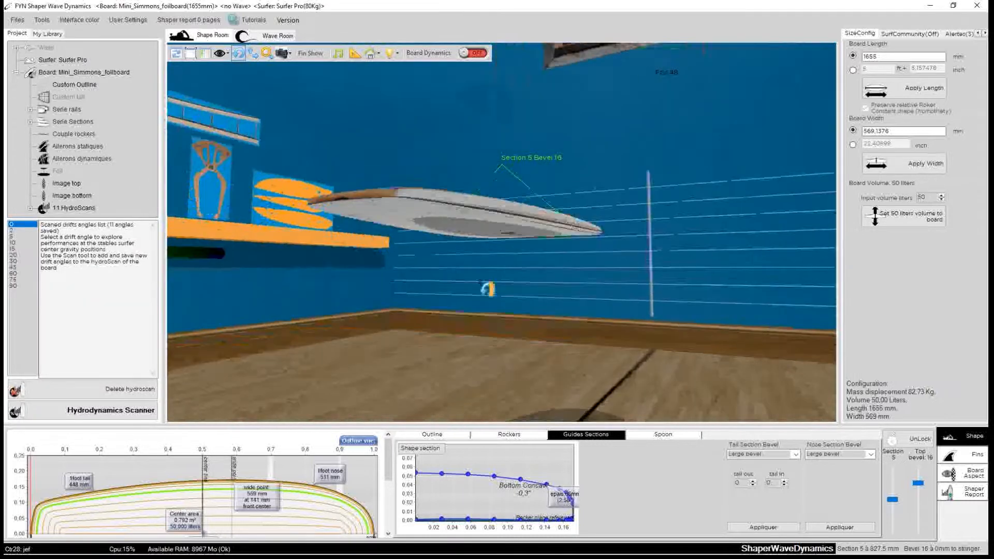
Switch to the Fins panel and add a Static standard fin to the board.
left_click(440, 226)
left_click_drag(765, 371, 583, 174)
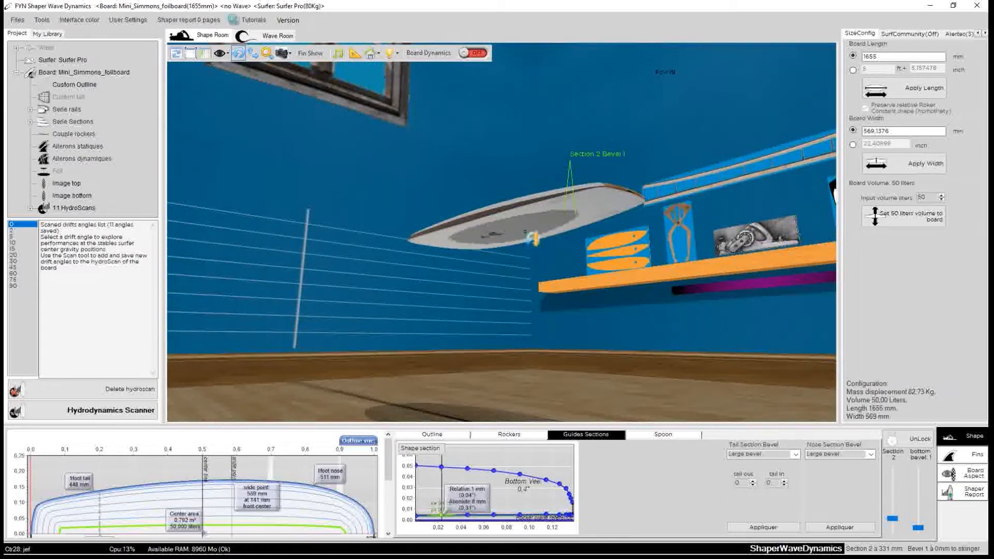
left_click(524, 232)
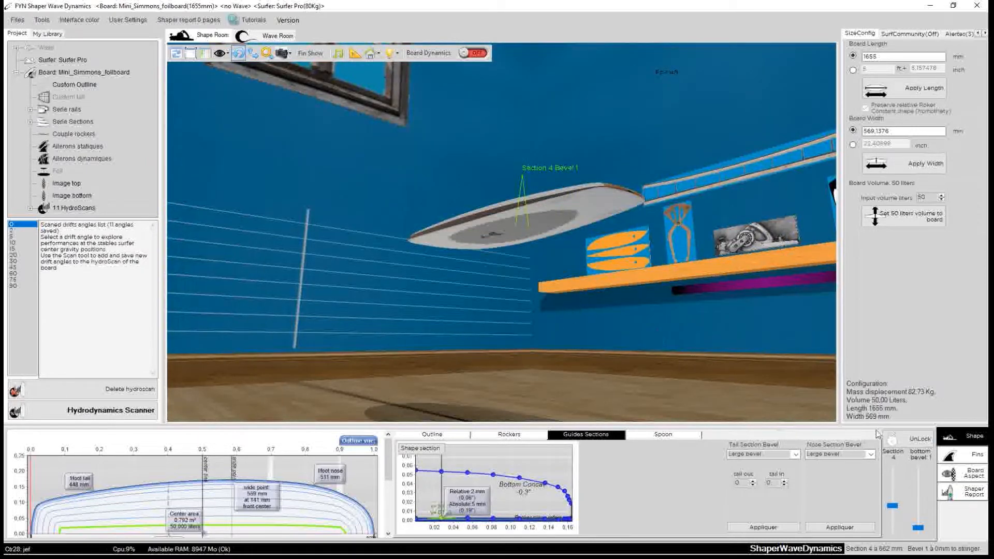
left_click(960, 459)
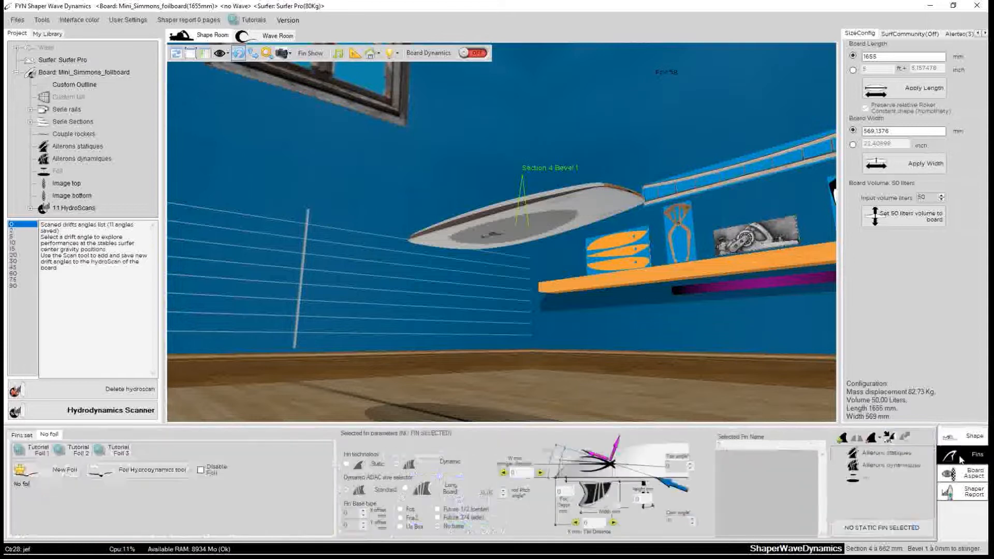
left_click_drag(333, 195, 668, 365)
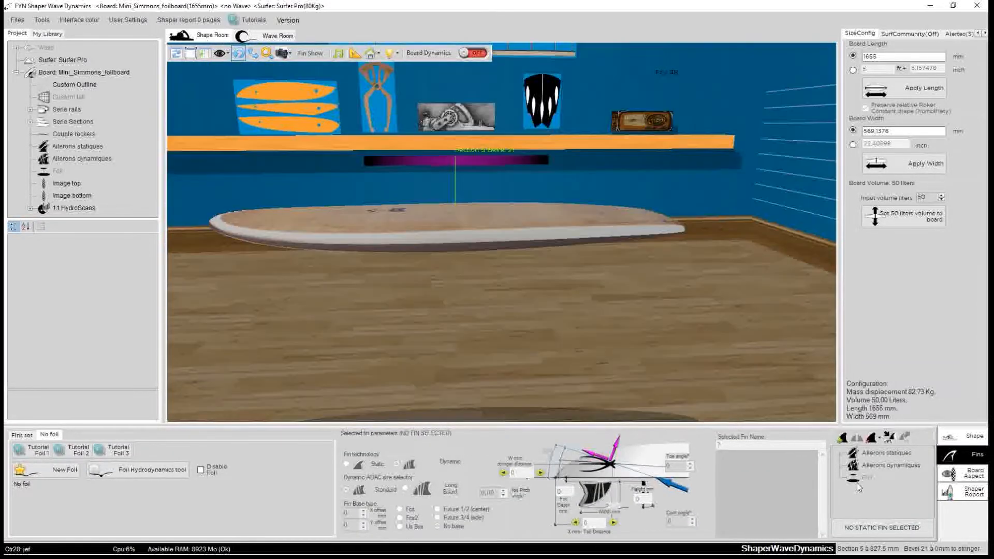
left_click(842, 439)
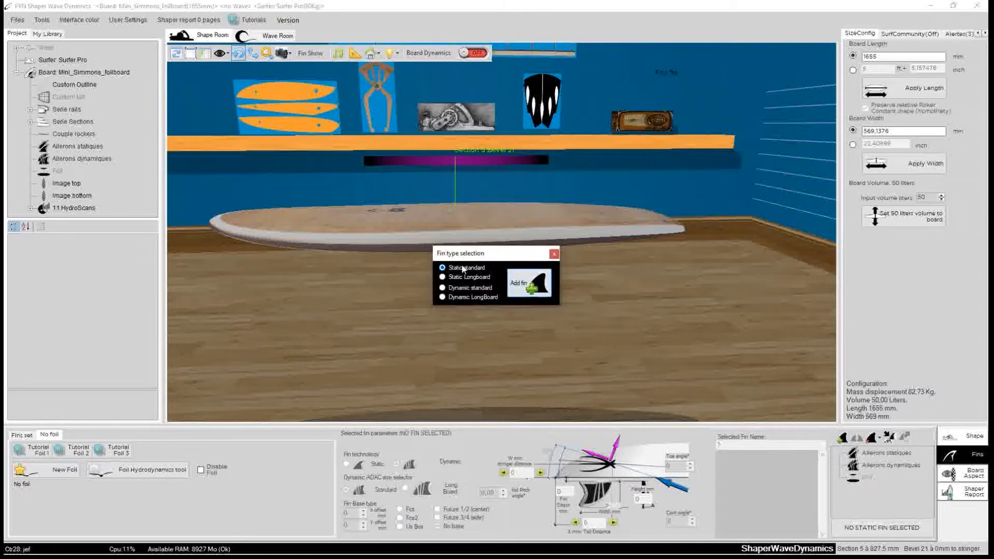
left_click(524, 284)
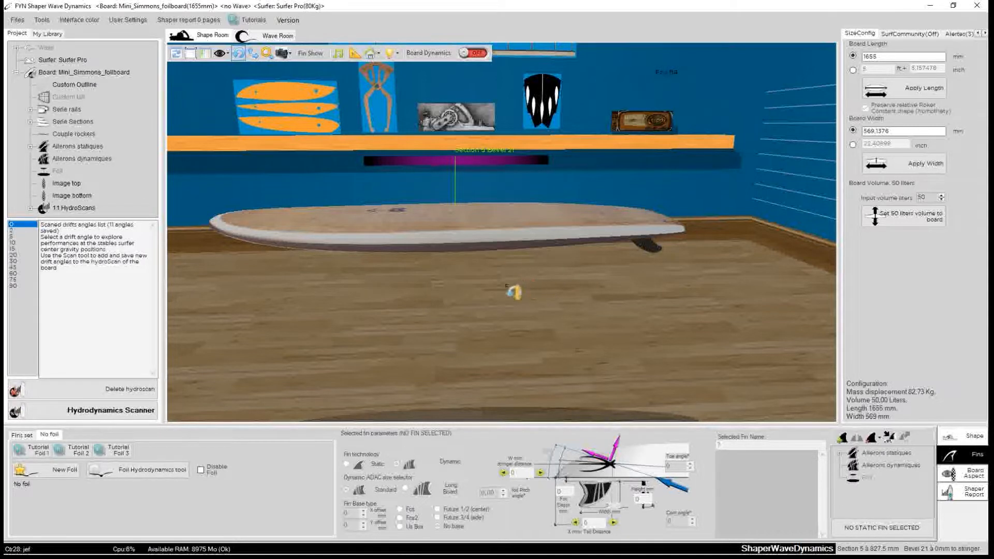
Select the Single_statique fin and open it in the fin outline editor.
left_click_drag(477, 328, 295, 284)
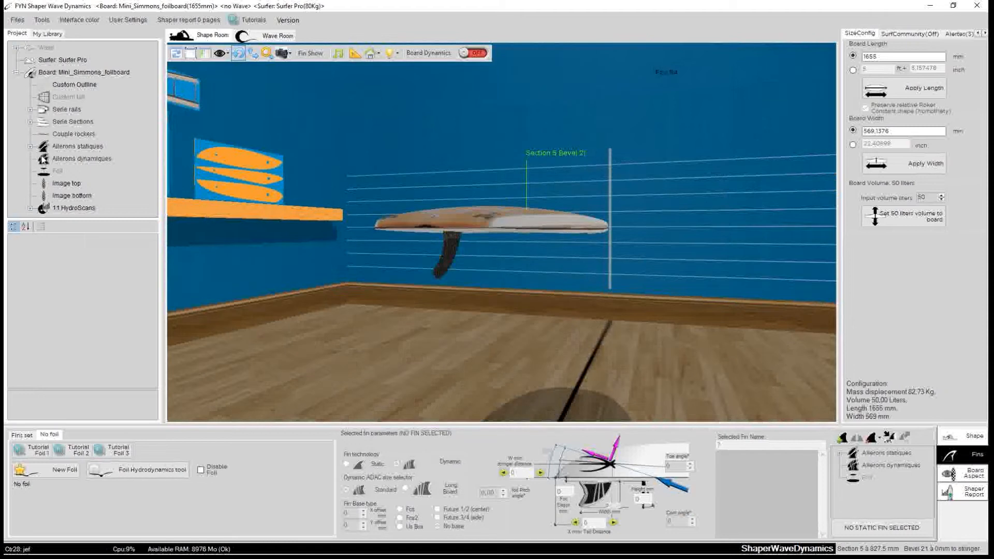
left_click_drag(564, 301, 382, 274)
left_click(383, 276)
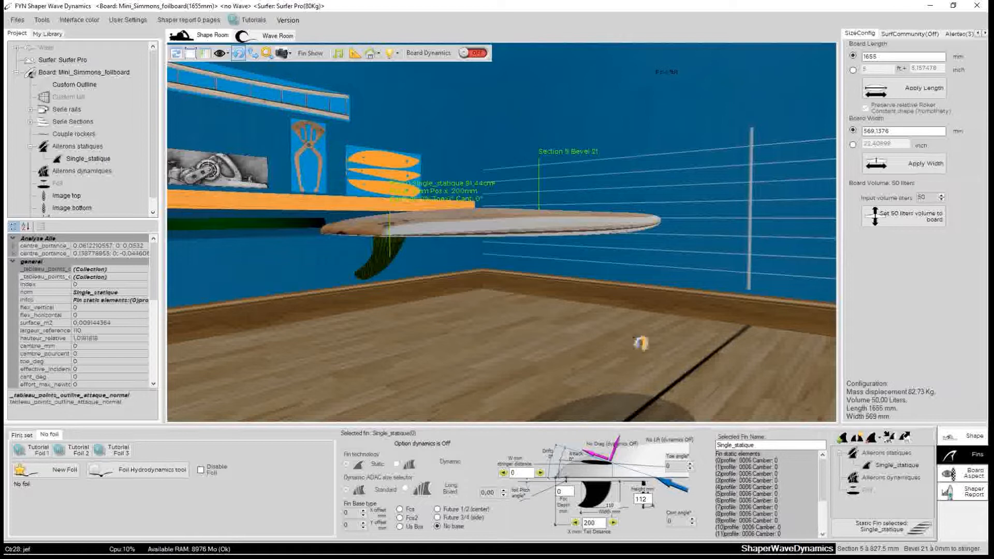
left_click_drag(393, 290, 432, 279)
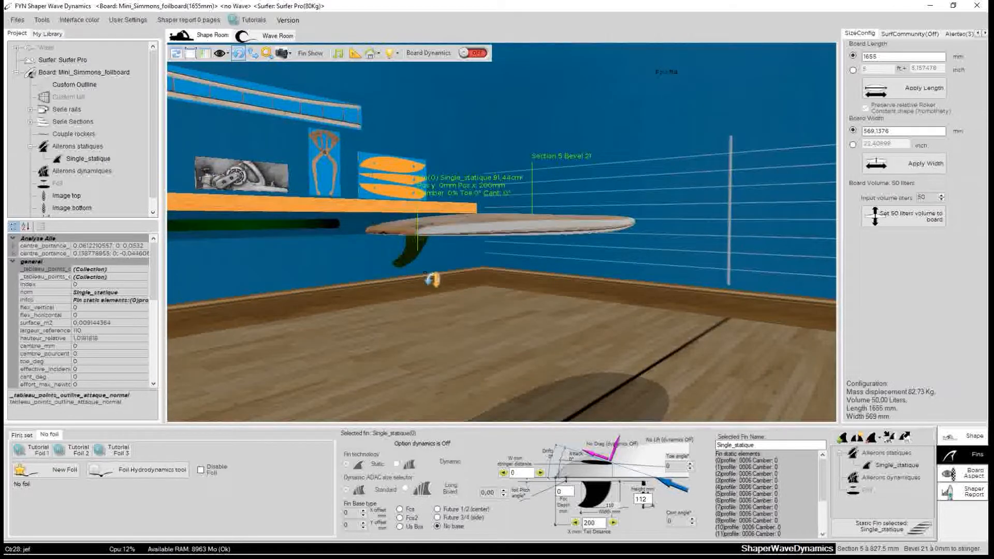
left_click(881, 531)
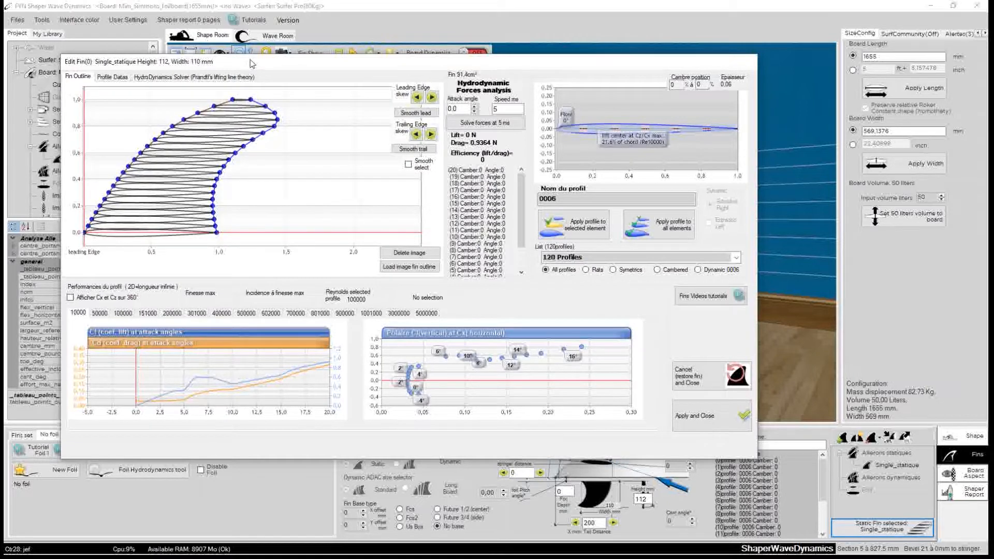
left_click_drag(250, 63, 383, 120)
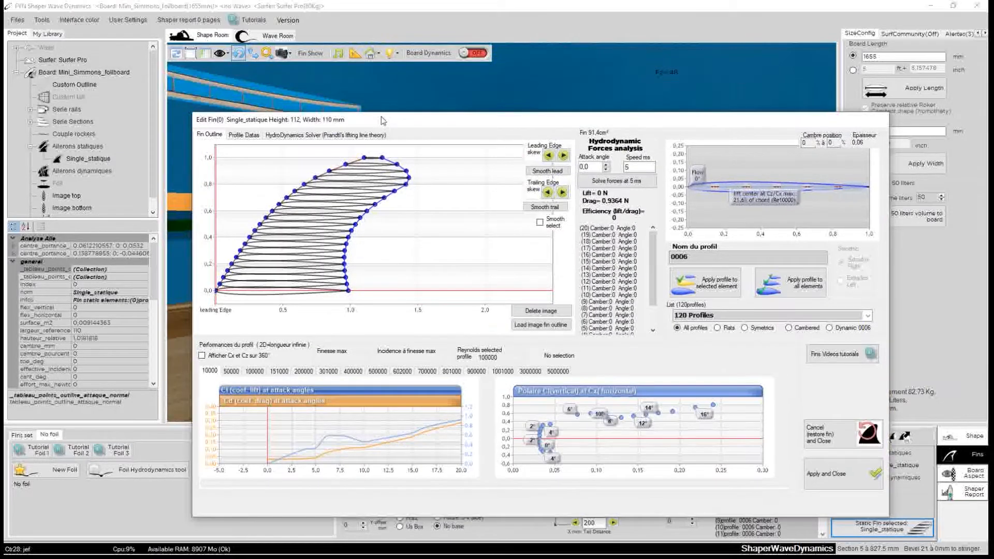
Drag the fin outline points to the leading edge, reshaping the fin into a straight mast about 20 mm wide.
left_click(365, 158)
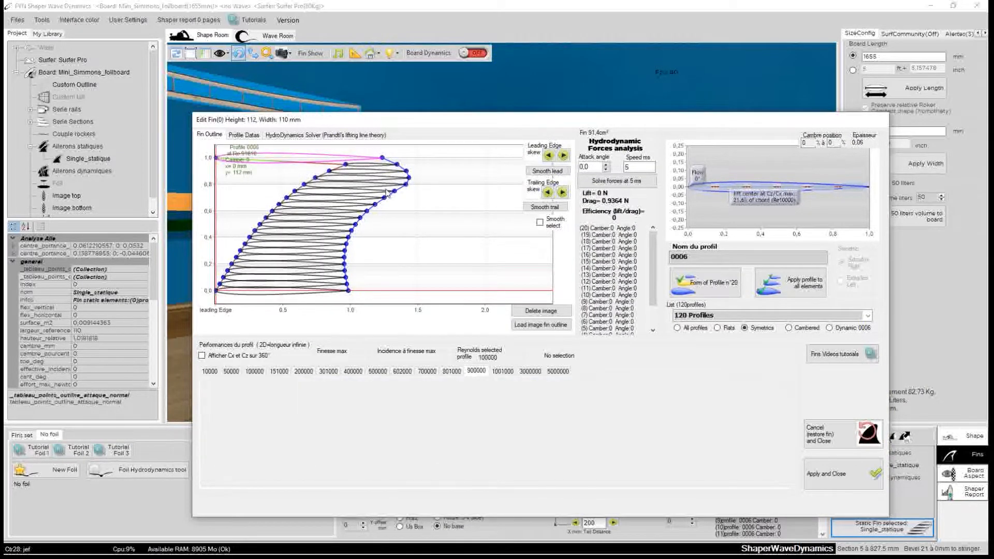
left_click(332, 176)
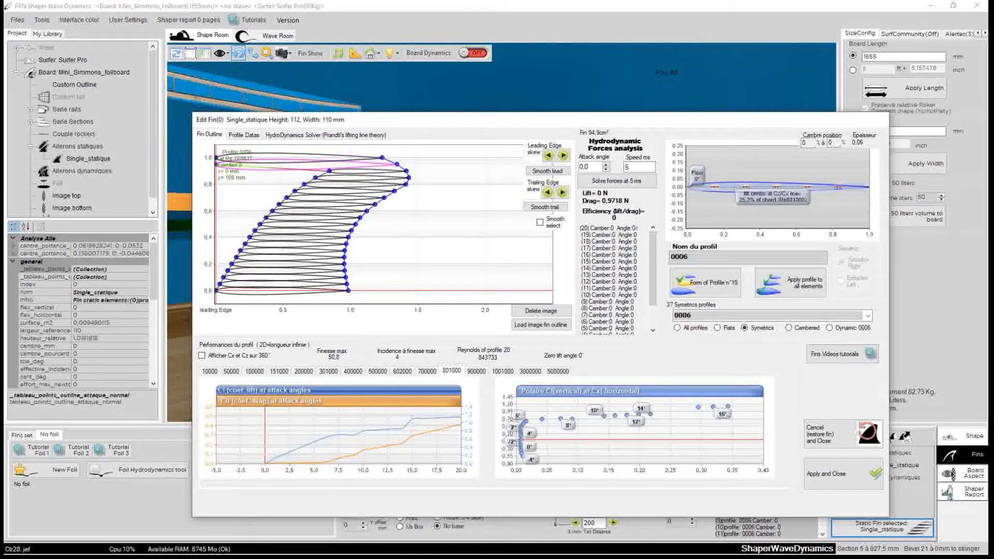
mouse_move(329, 171)
left_mouse_down()
mouse_move(225, 186)
mouse_move(194, 181)
left_mouse_up()
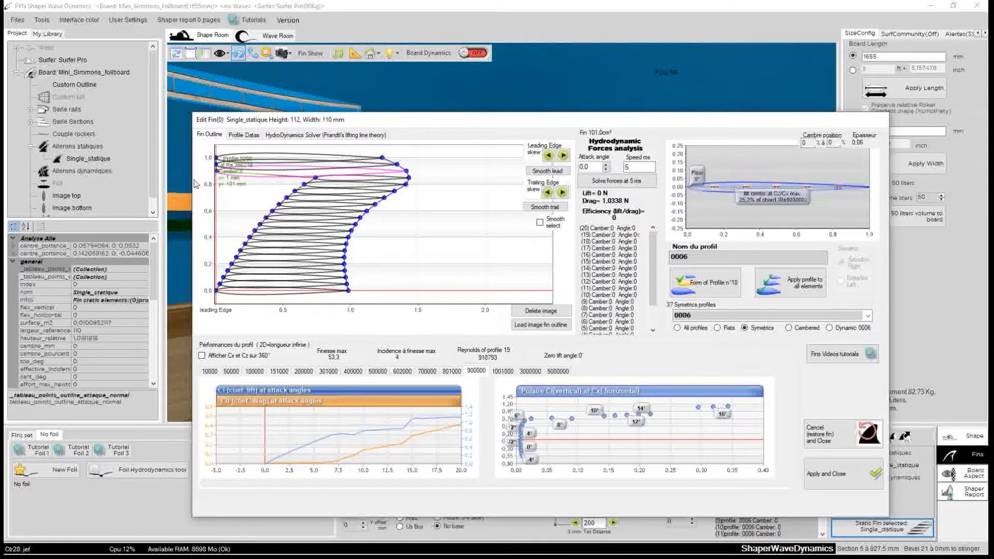
left_click_drag(315, 178, 202, 181)
left_click_drag(304, 185, 202, 188)
mouse_move(295, 192)
left_mouse_down()
mouse_move(202, 194)
mouse_move(209, 199)
left_mouse_up()
mouse_move(278, 204)
left_mouse_down()
mouse_move(209, 205)
mouse_move(210, 218)
left_mouse_up()
mouse_move(254, 231)
left_mouse_down()
mouse_move(210, 231)
mouse_move(210, 244)
left_mouse_up()
mouse_move(236, 257)
left_mouse_down()
mouse_move(209, 258)
mouse_move(209, 278)
left_mouse_up()
mouse_move(382, 157)
left_mouse_down()
mouse_move(239, 160)
mouse_move(240, 290)
left_mouse_up()
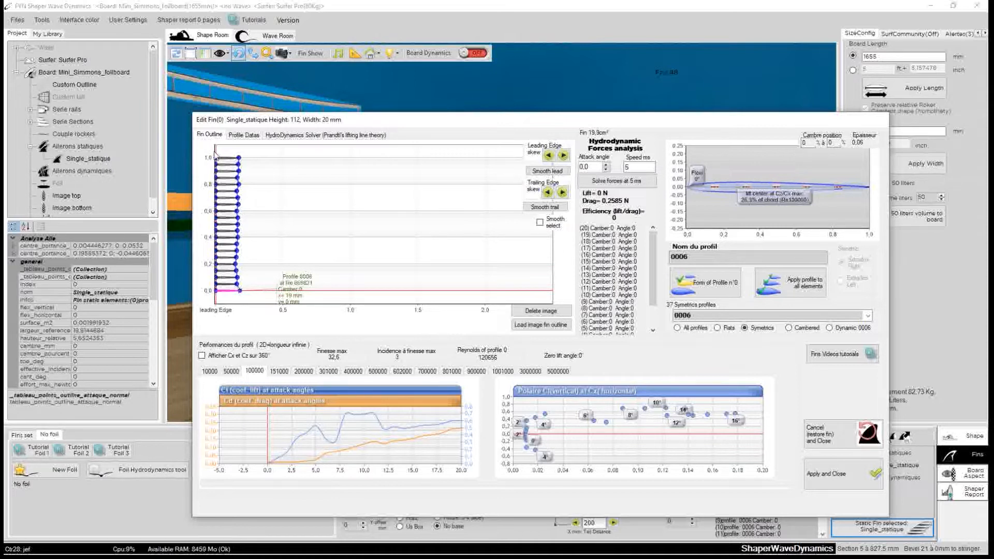
Smooth the mast outline's trailing edge, adjust its bottom point, and apply the fin edits.
left_click(544, 207)
left_click(545, 209)
left_click(545, 209)
left_click(545, 210)
left_click(545, 209)
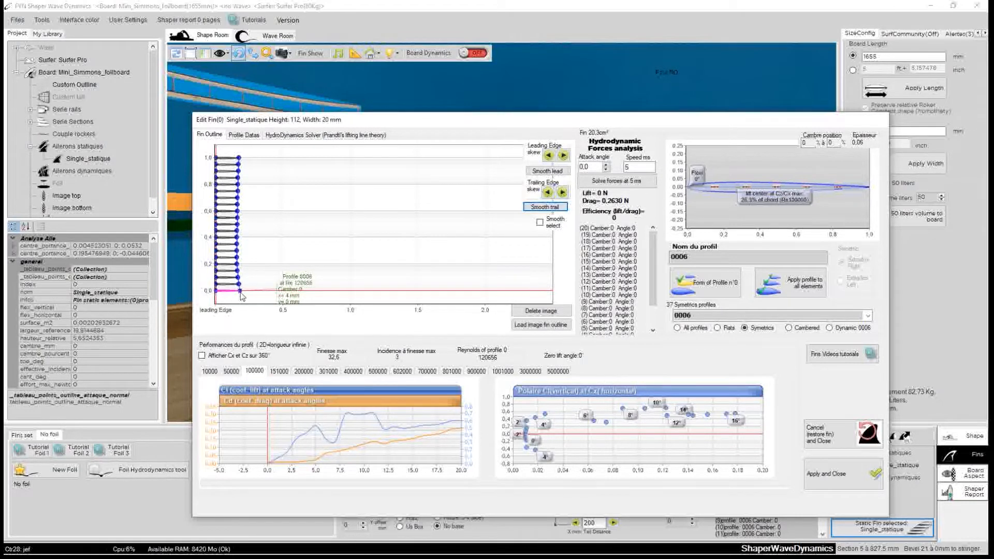
left_click_drag(239, 295, 237, 283)
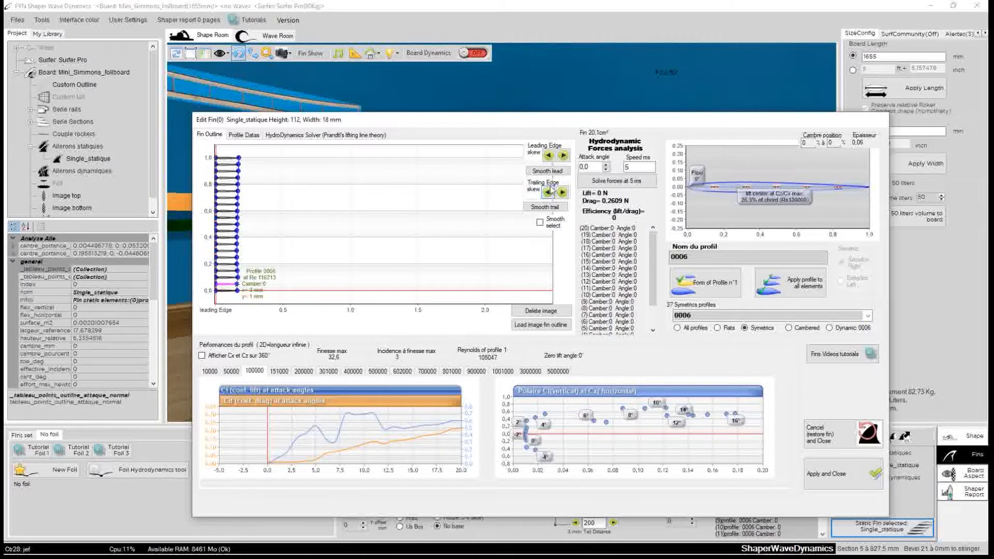
left_click(549, 208)
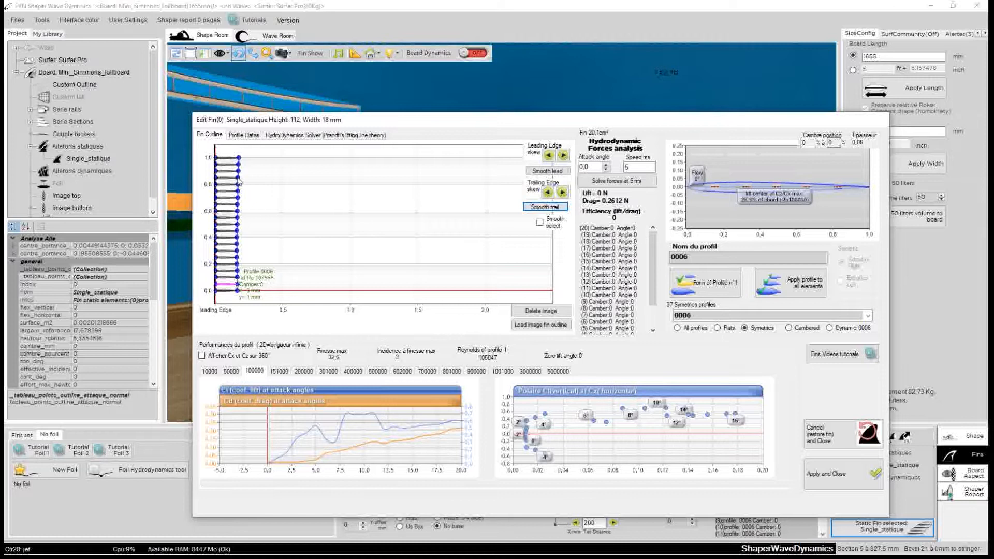
left_click_drag(350, 126, 406, 101)
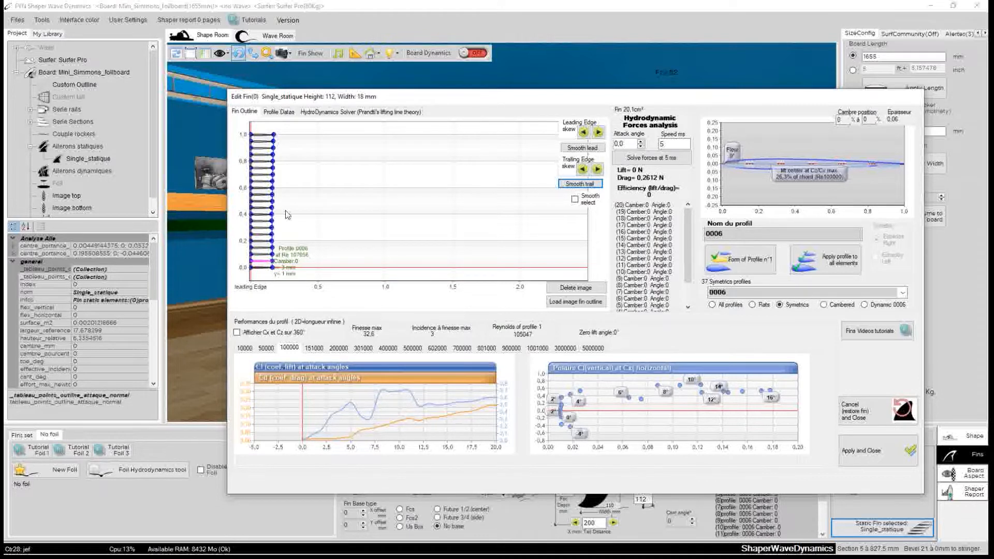
left_click(860, 454)
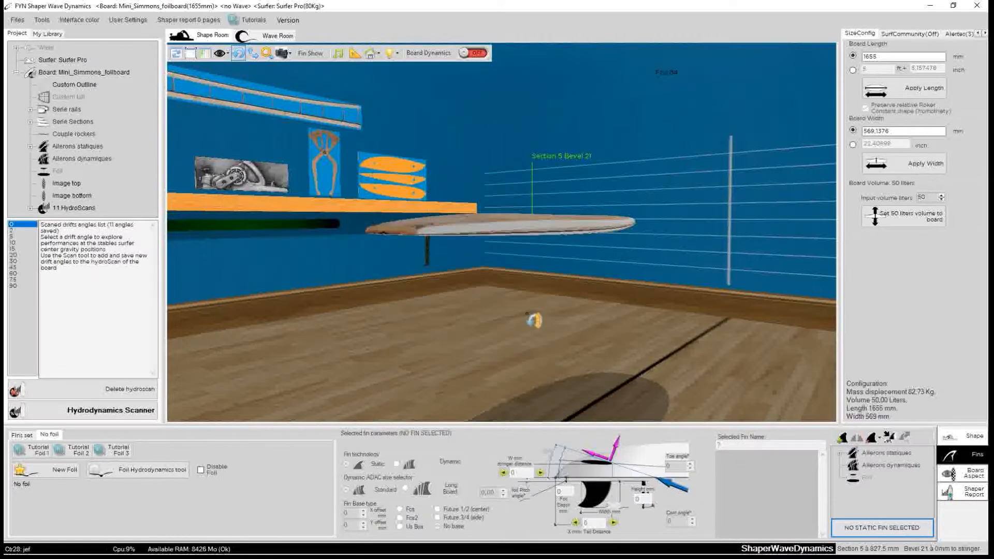
Set the Single_statique fin height to 700 mm.
left_click_drag(533, 298, 692, 305)
left_click(640, 273)
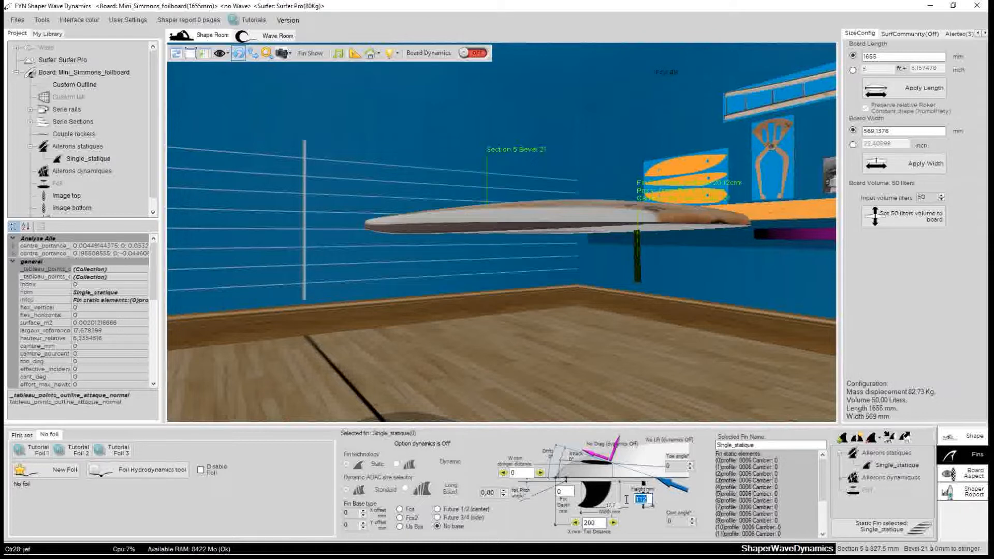
type("700")
scroll(548, 274, "down", 3)
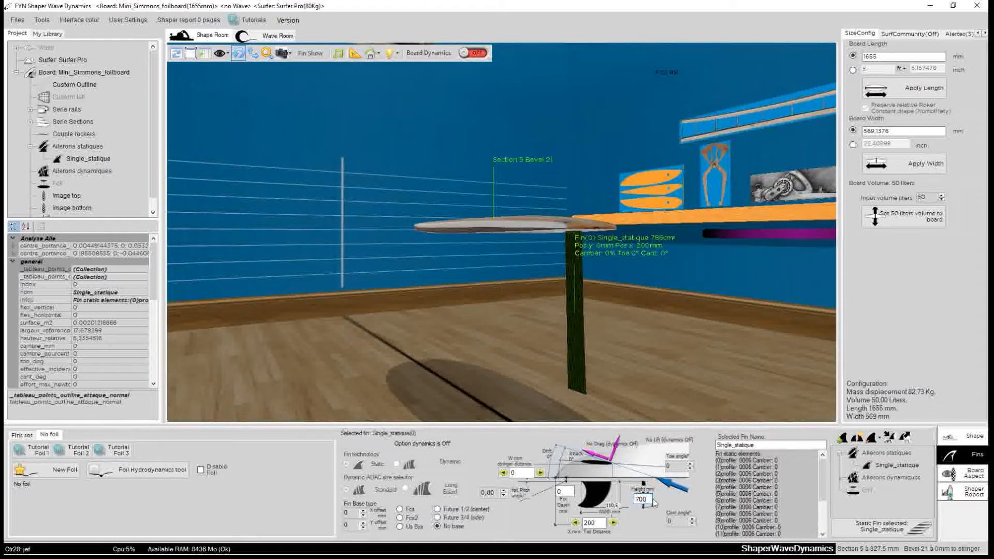
Set the mast's tail distance to 400 mm.
left_click_drag(494, 304, 575, 292)
left_click(606, 331)
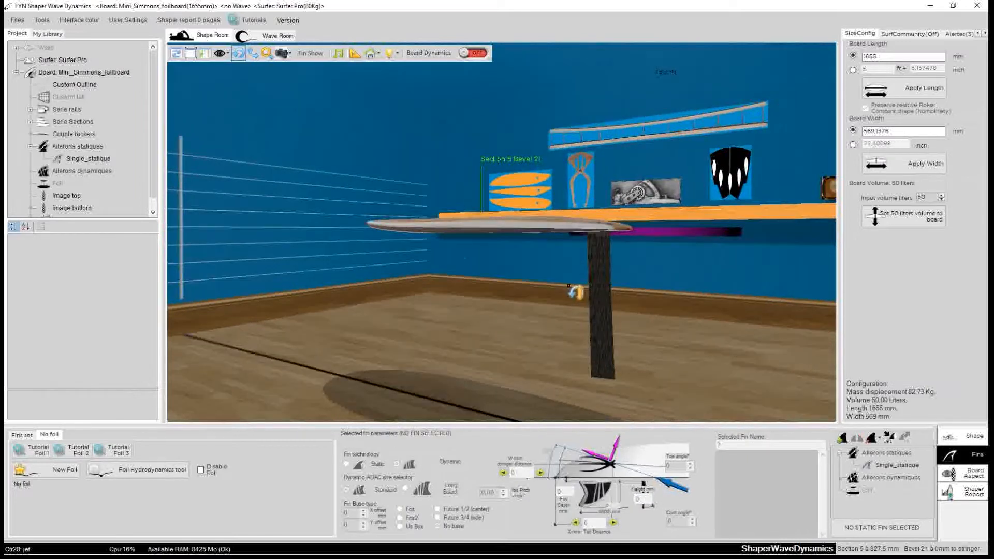
left_click(604, 294)
left_click_drag(556, 334, 300, 349)
left_click_drag(745, 322, 316, 323)
left_click(438, 310)
left_click_drag(721, 331, 421, 299)
left_click(420, 309)
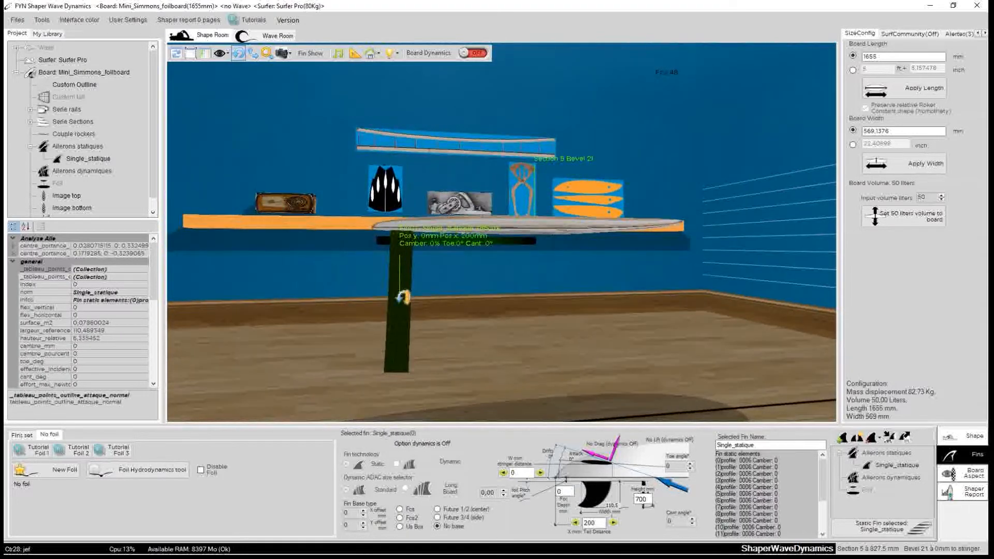
left_click(613, 523)
left_click(613, 522)
left_click(613, 523)
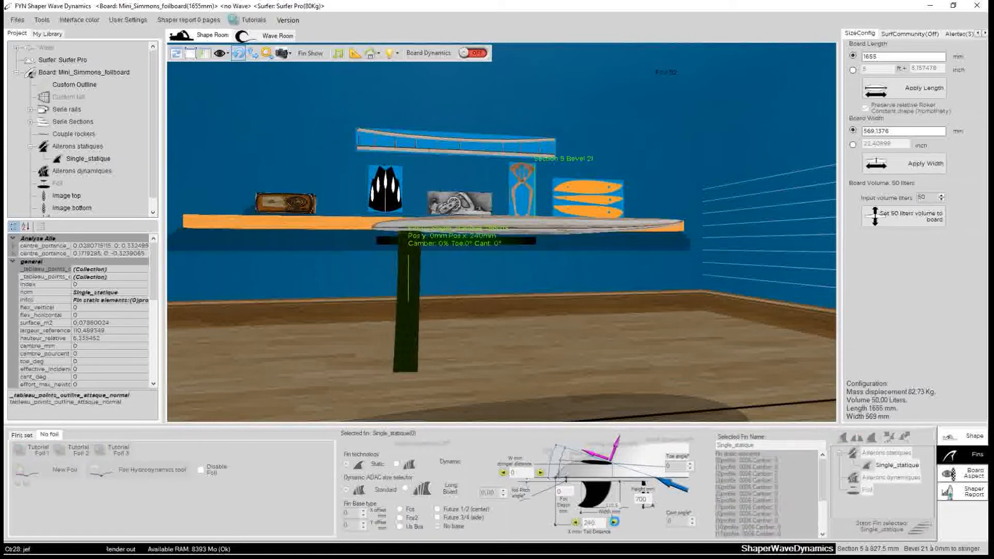
left_click(613, 523)
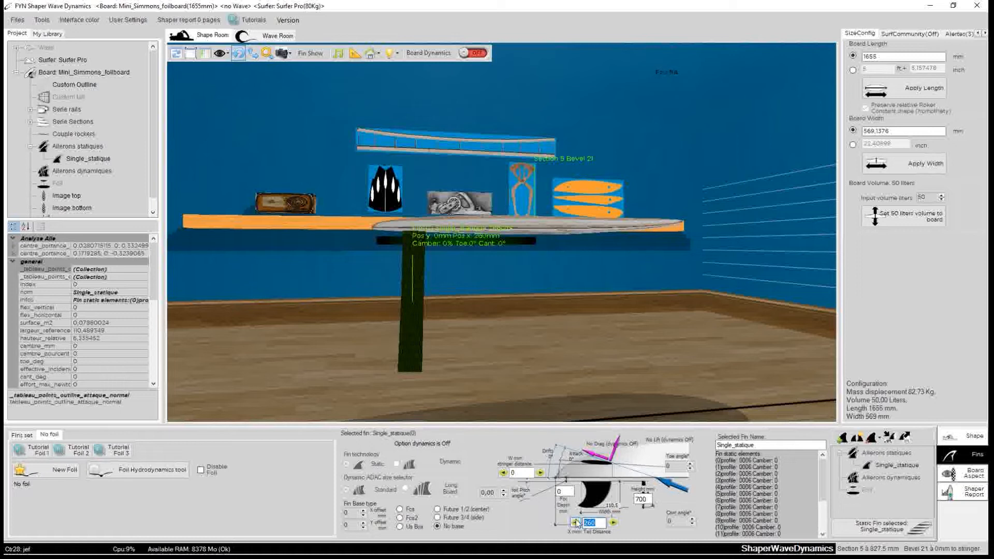
type("4")
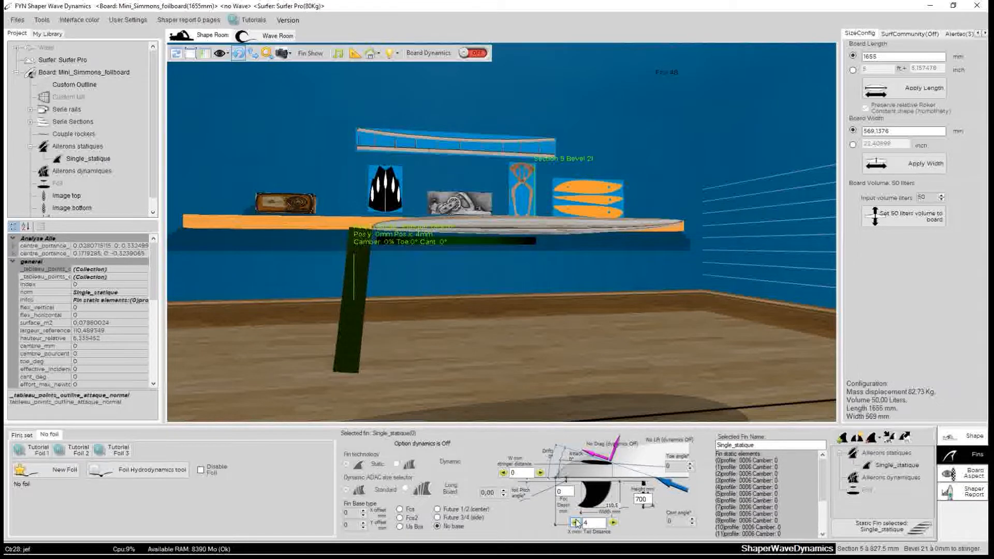
type("0")
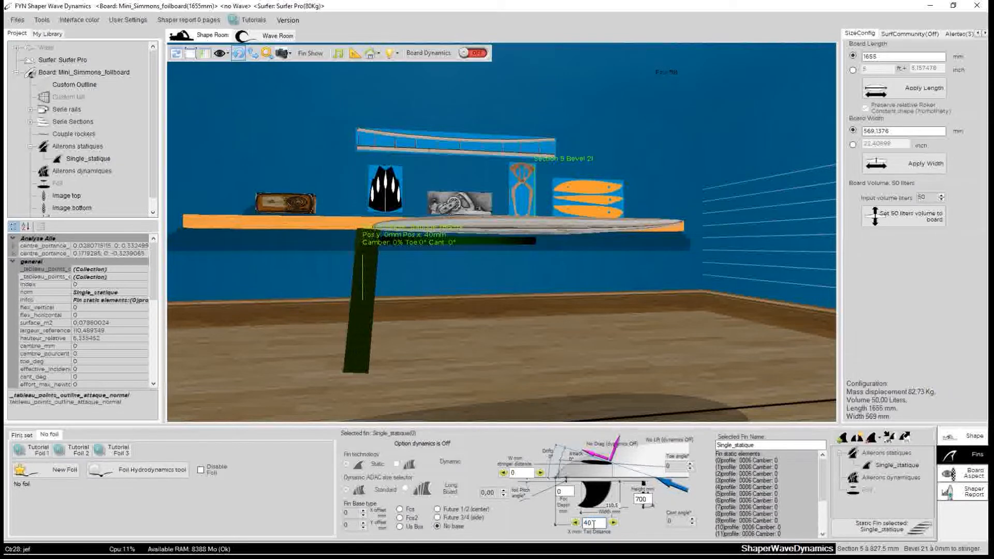
type("0")
Orbit around the board to inspect the repositioned mast.
left_click_drag(511, 325, 541, 306)
left_click_drag(457, 303, 321, 358)
left_click_drag(584, 305, 523, 291)
left_click_drag(465, 275, 682, 309)
left_click(545, 278)
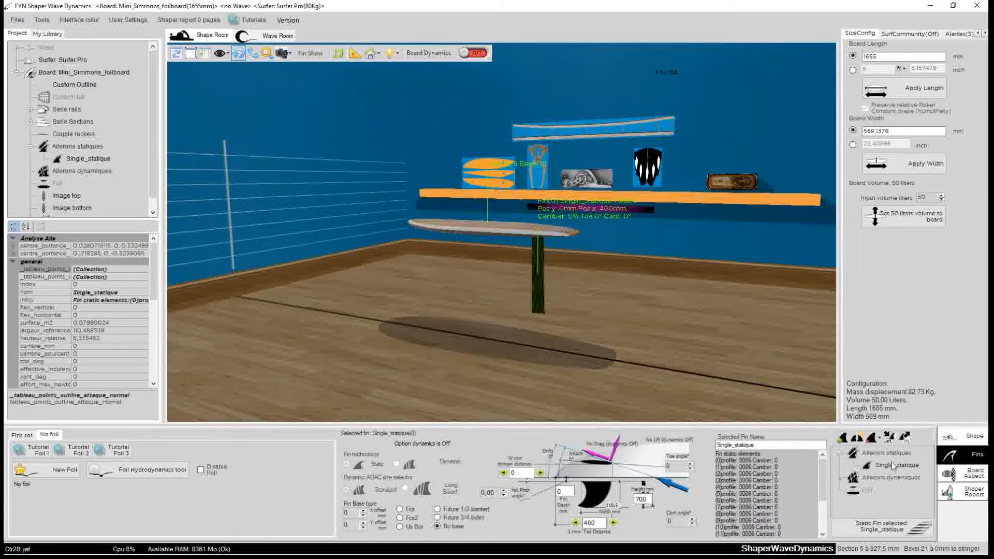
Save the Single_statique mast fin to the static fins library as mat_foil.fynstat.
right_click(538, 286)
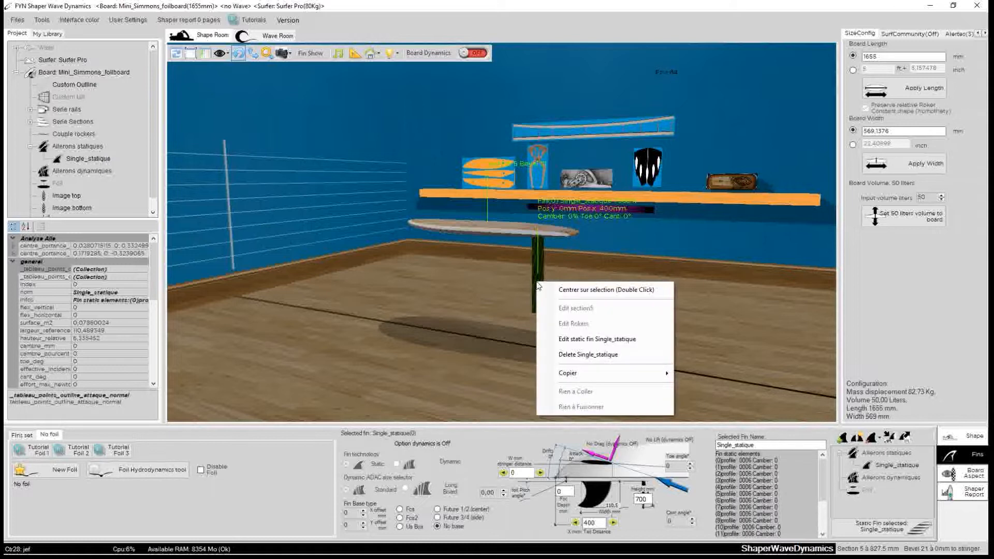
left_click(485, 298)
left_click(540, 289)
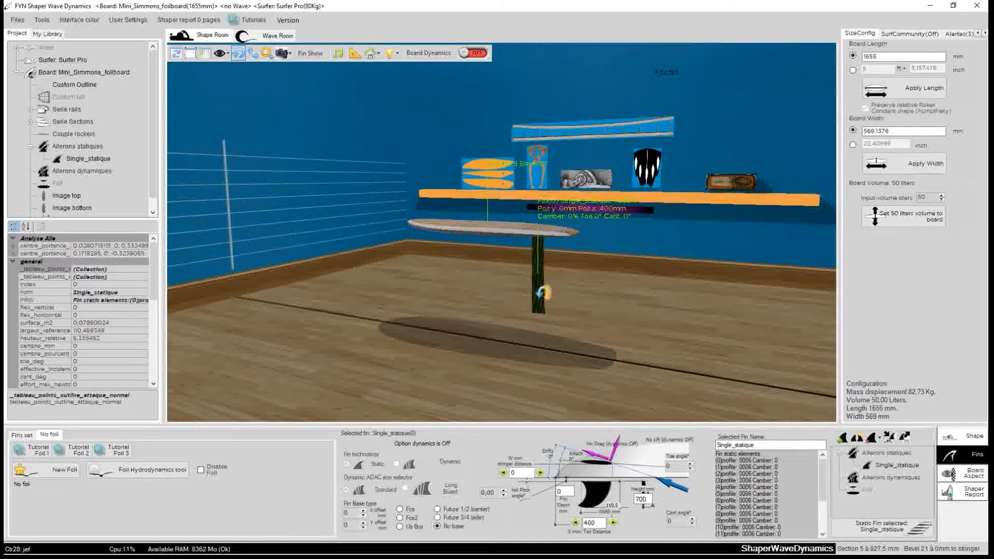
right_click(895, 470)
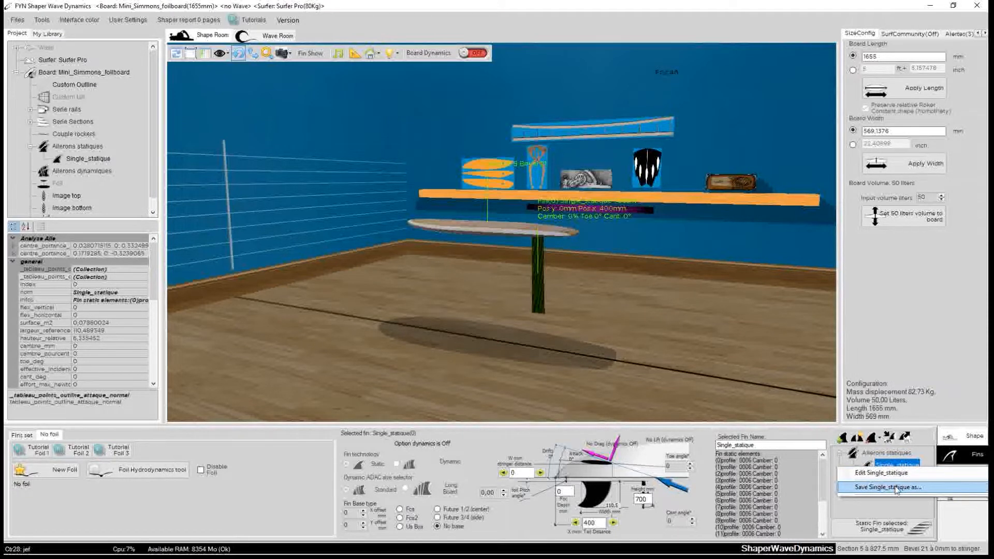
left_click(896, 487)
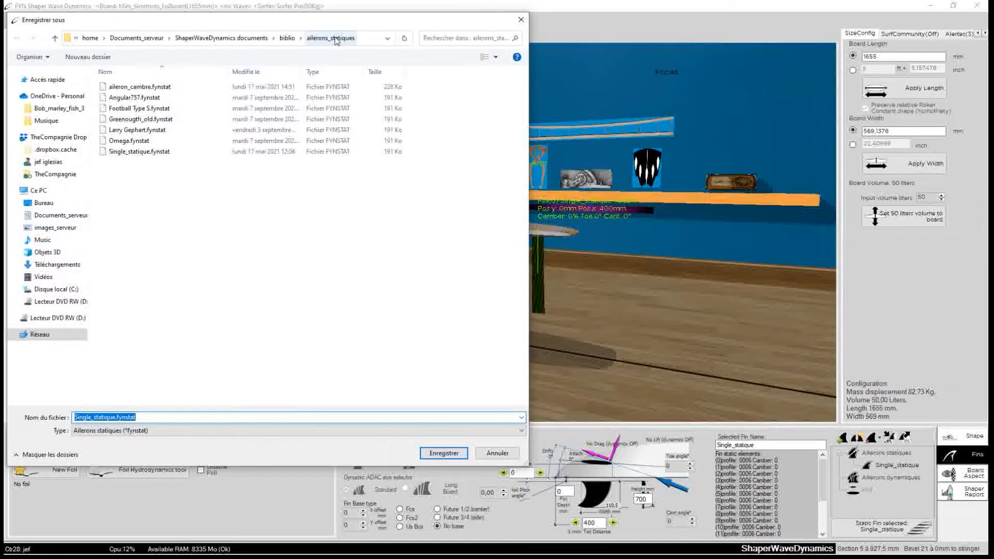
left_click(113, 417)
left_click_drag(113, 417, 74, 417)
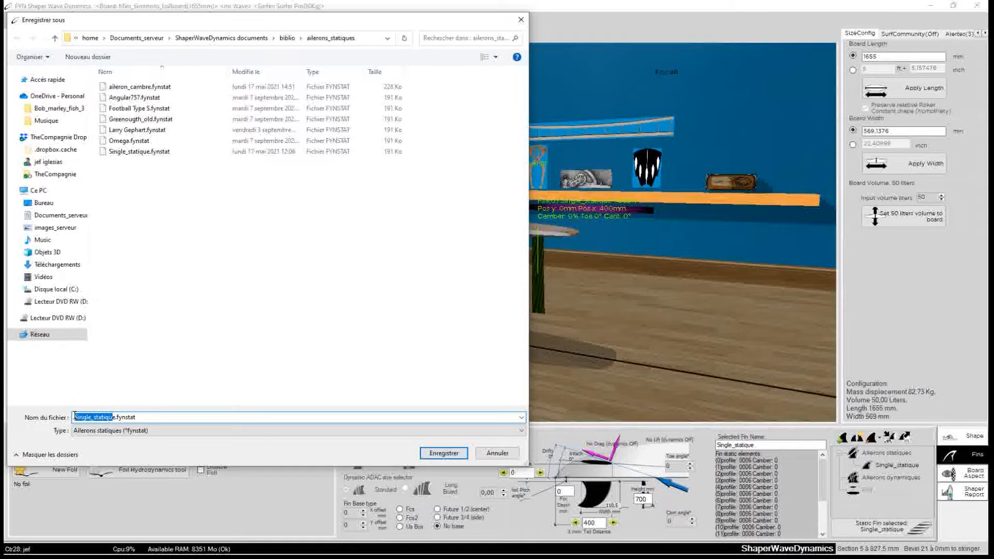
key("BackSpace")
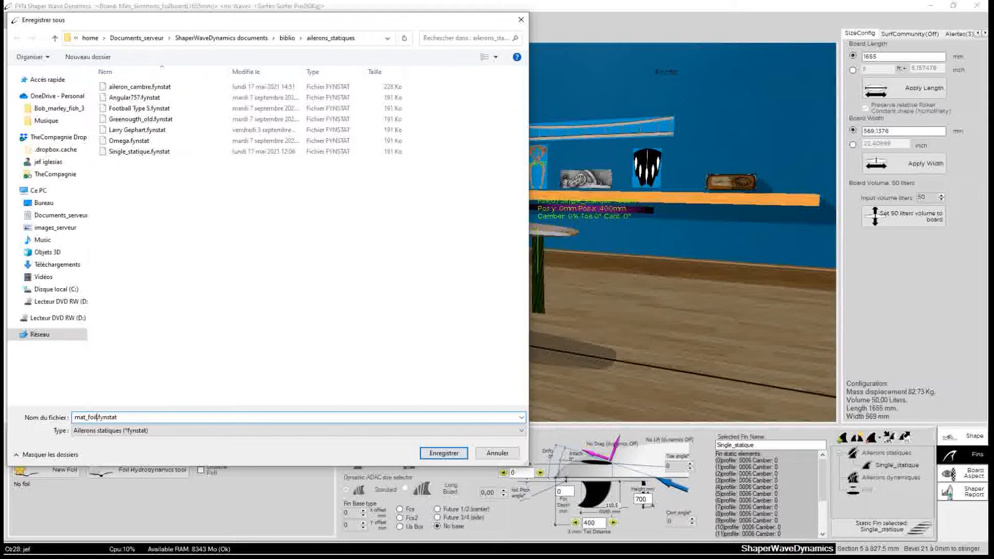
left_click(440, 454)
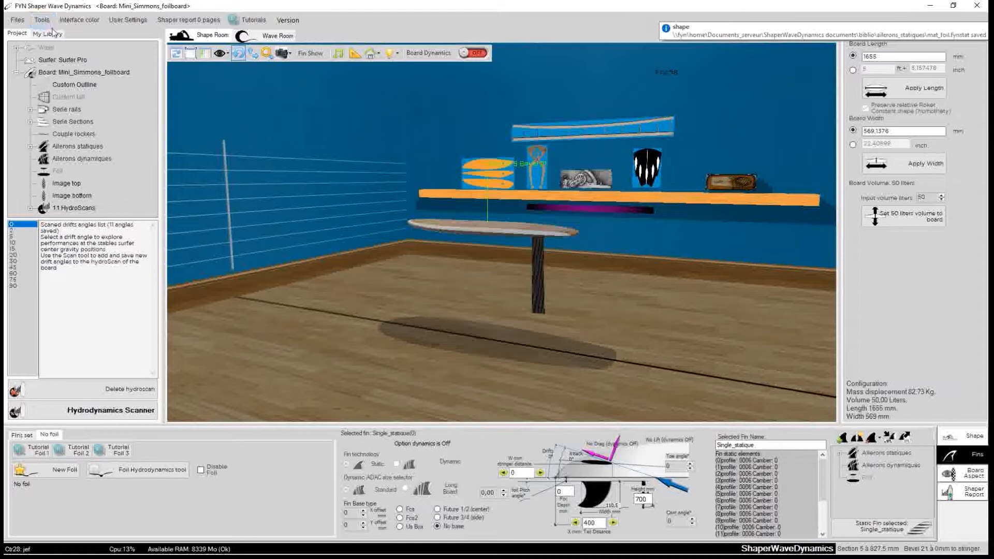
Try to place the saved mat_foil fin from the library onto the board.
left_click(47, 33)
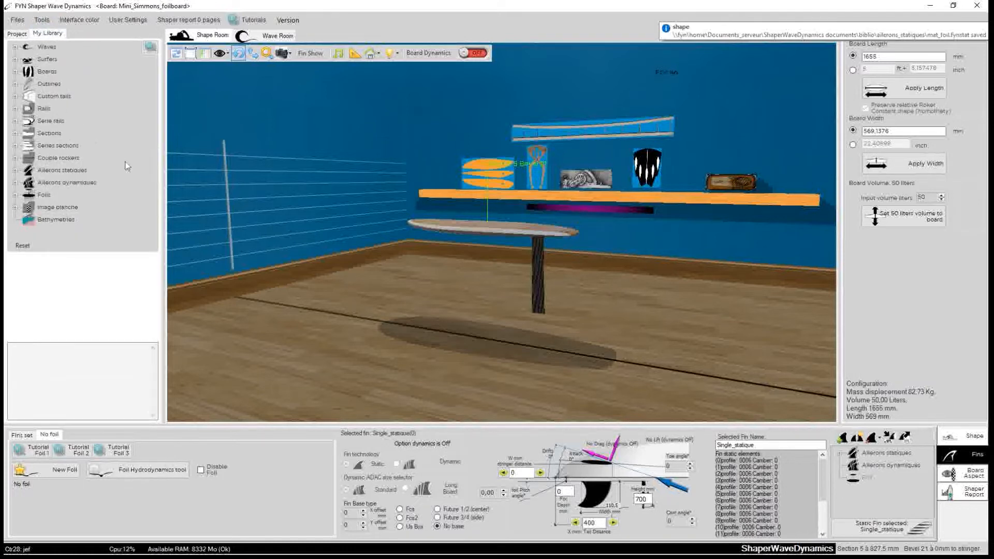
left_click(15, 170)
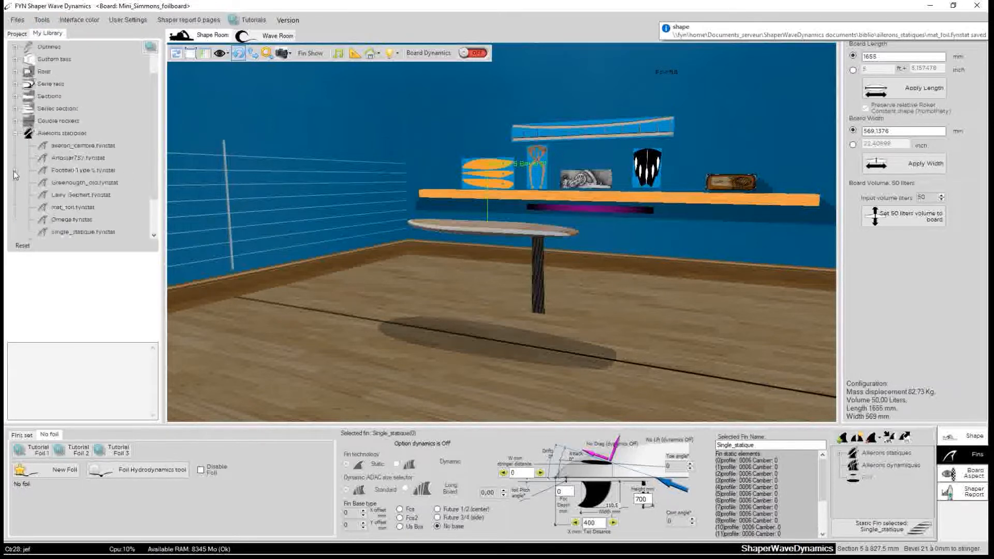
left_click(69, 208)
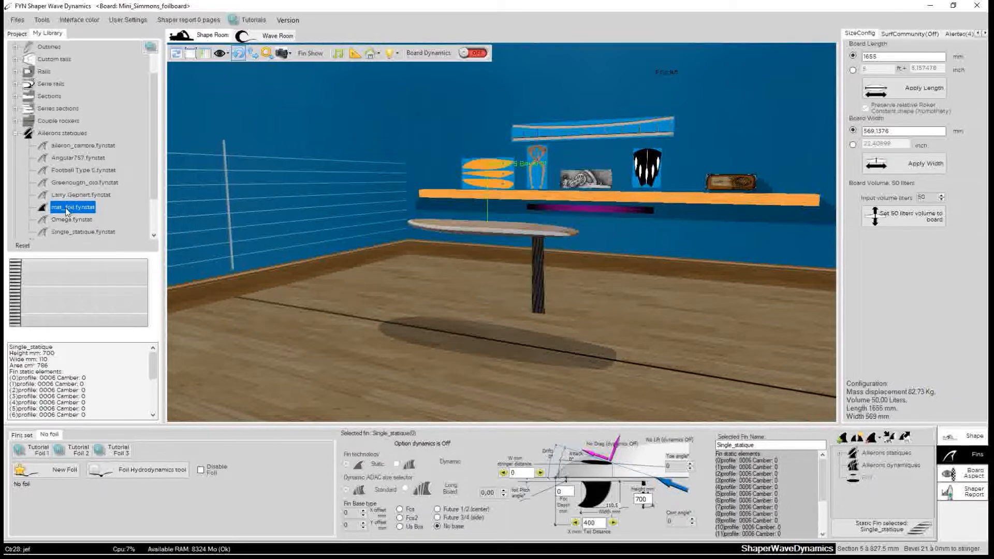
left_click_drag(70, 212, 623, 316)
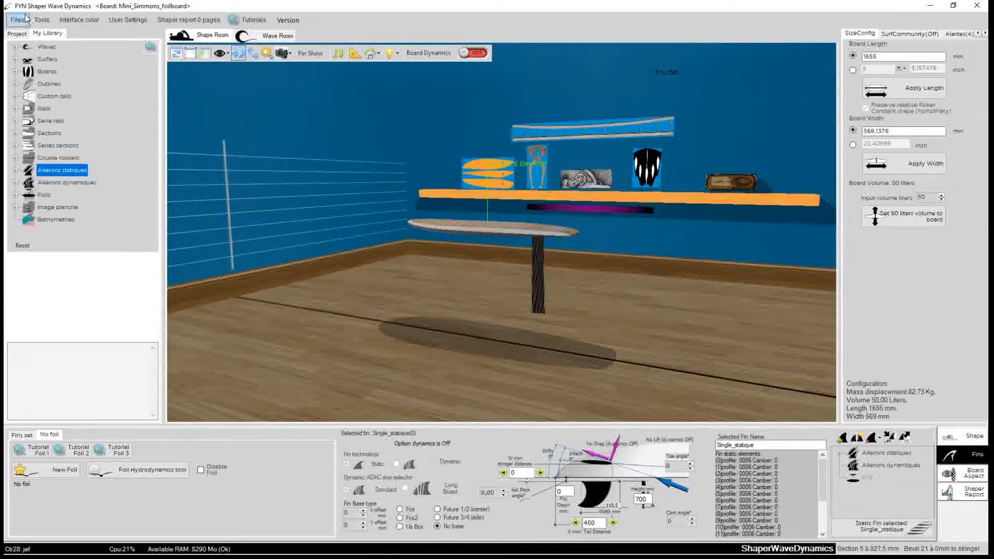
Select the mast and add a new foil to it.
left_click(17, 33)
left_click_drag(724, 387, 601, 336)
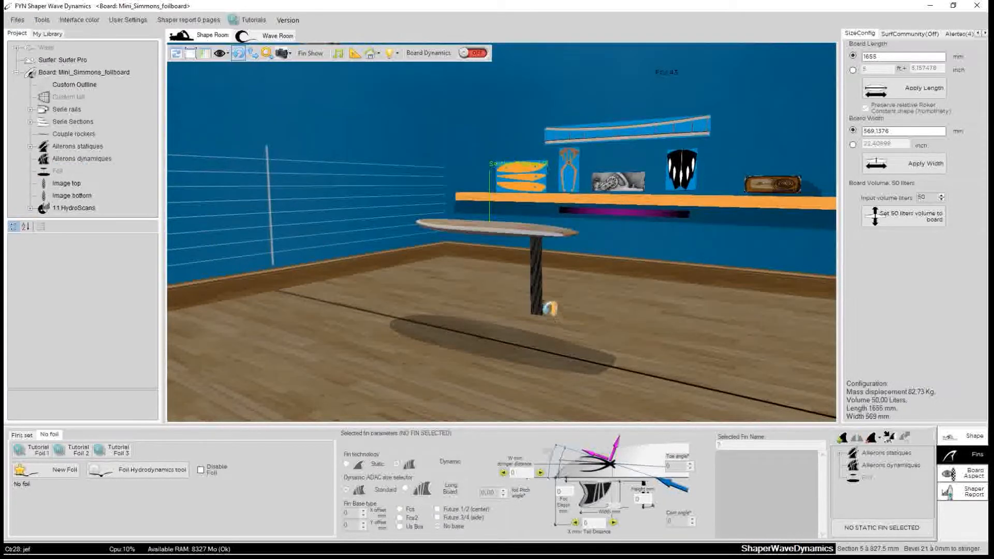
left_click(542, 307)
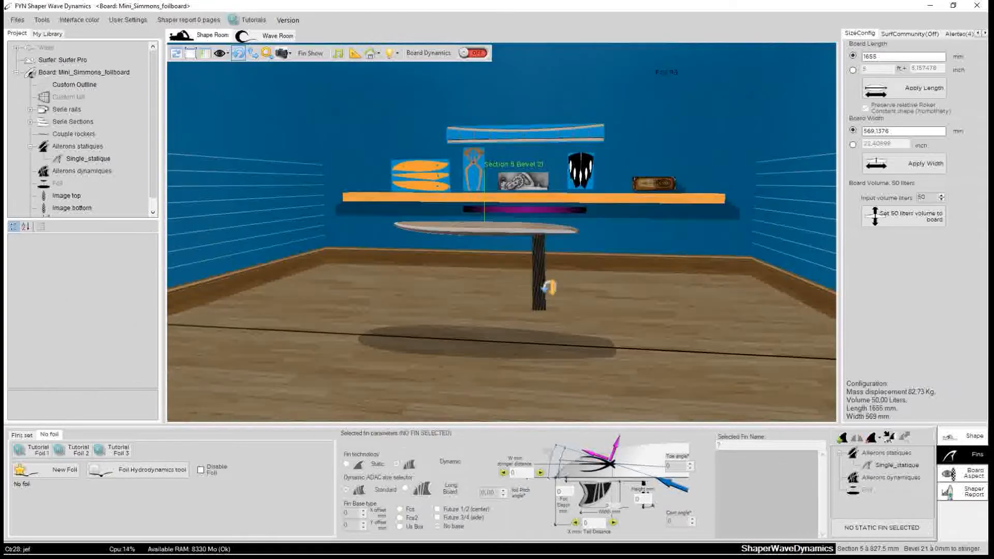
left_click(541, 290)
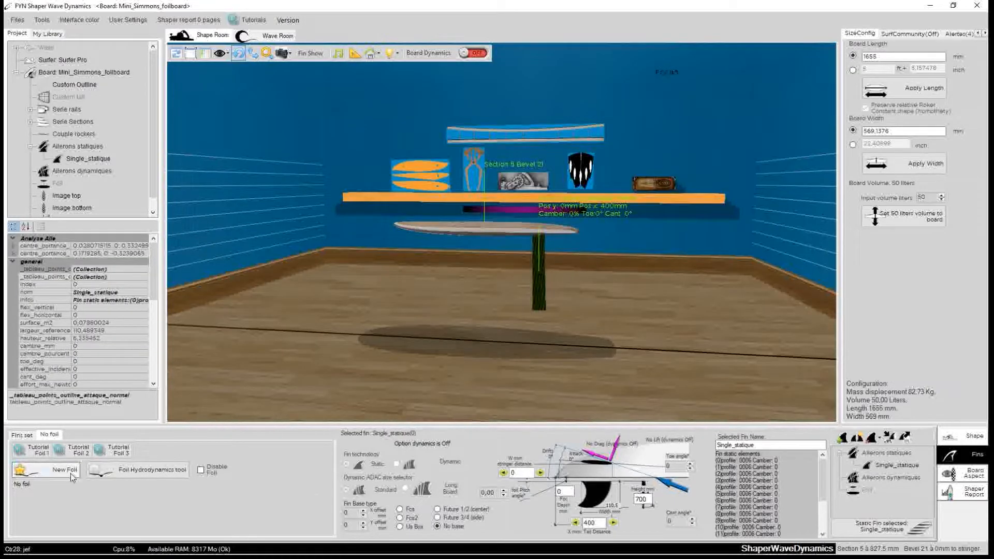
left_click_drag(356, 298, 627, 335)
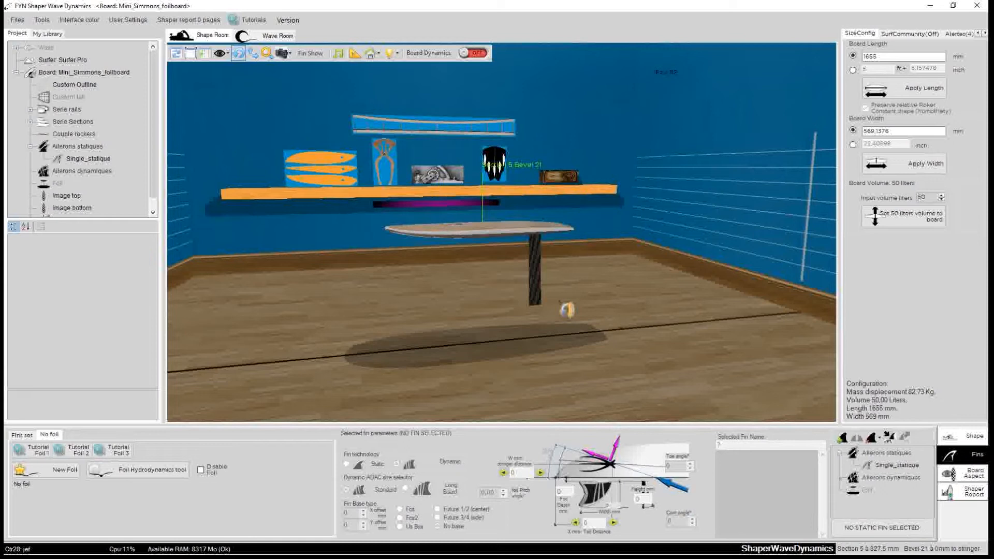
left_click(542, 299)
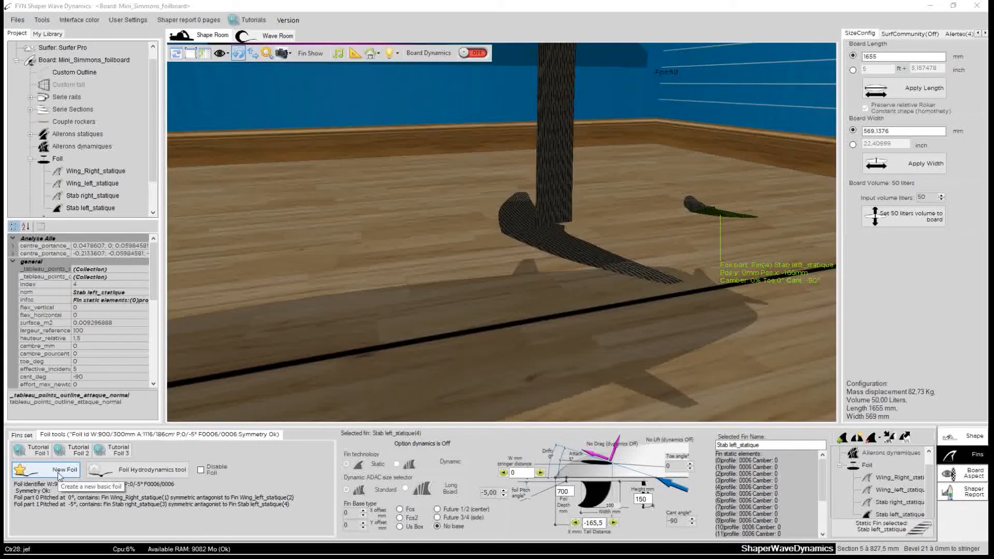
left_click(58, 472)
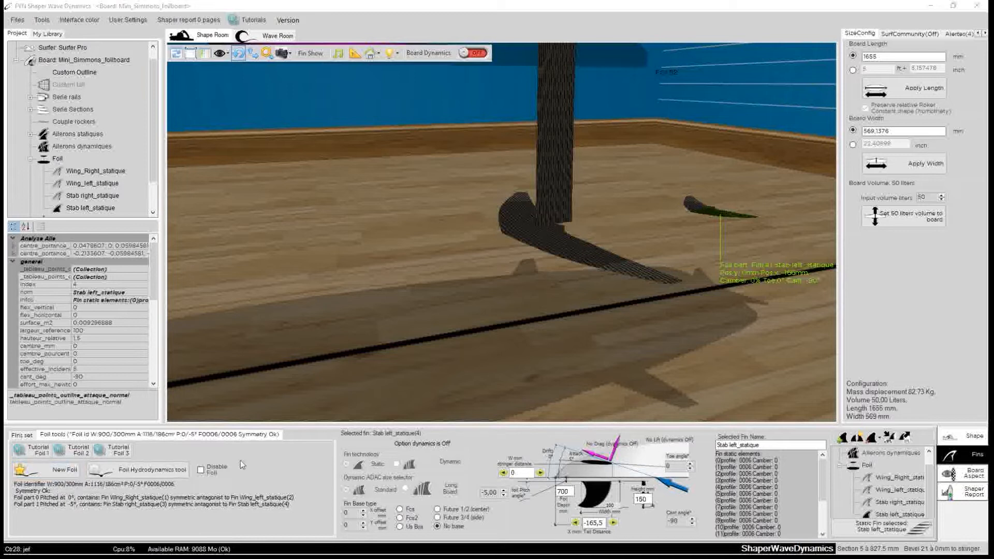
Select the foil's left wing and open its static fin editor.
left_click(570, 253)
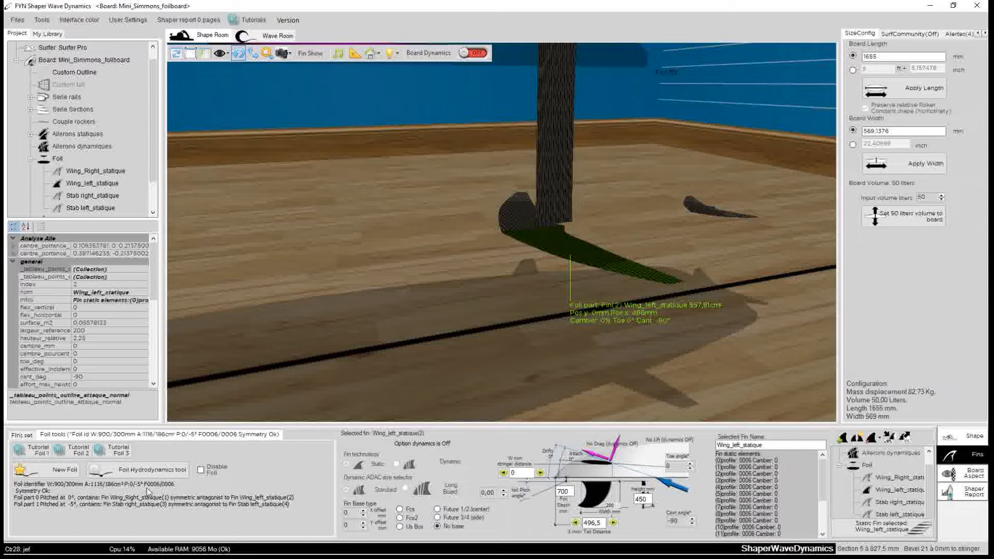
left_click(566, 251)
left_click_drag(566, 251, 552, 275)
left_click(569, 261)
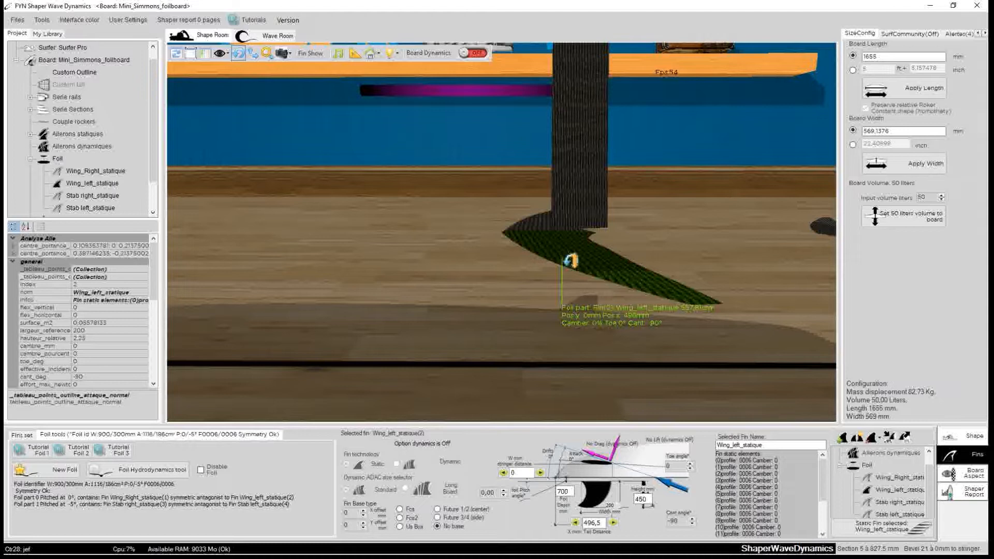
right_click(567, 256)
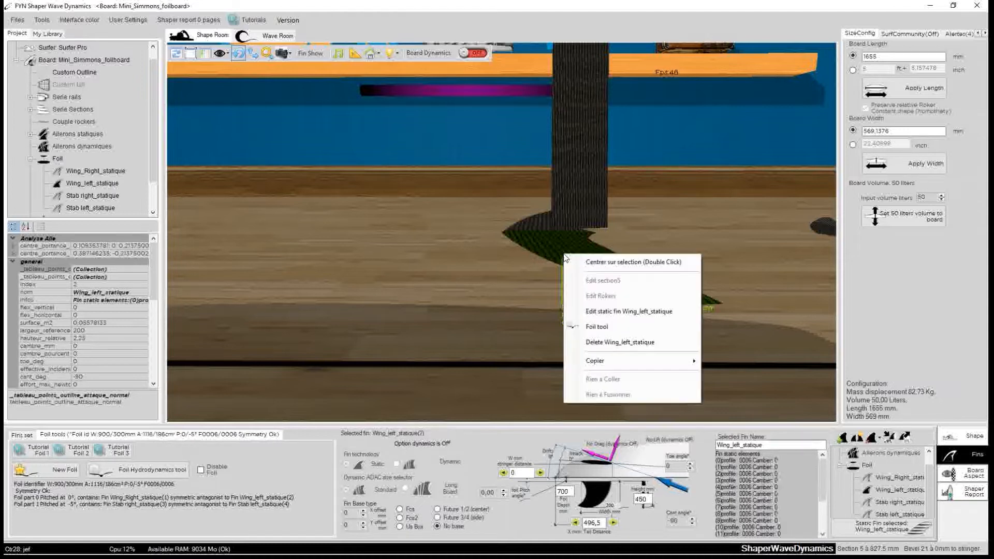
left_click(629, 318)
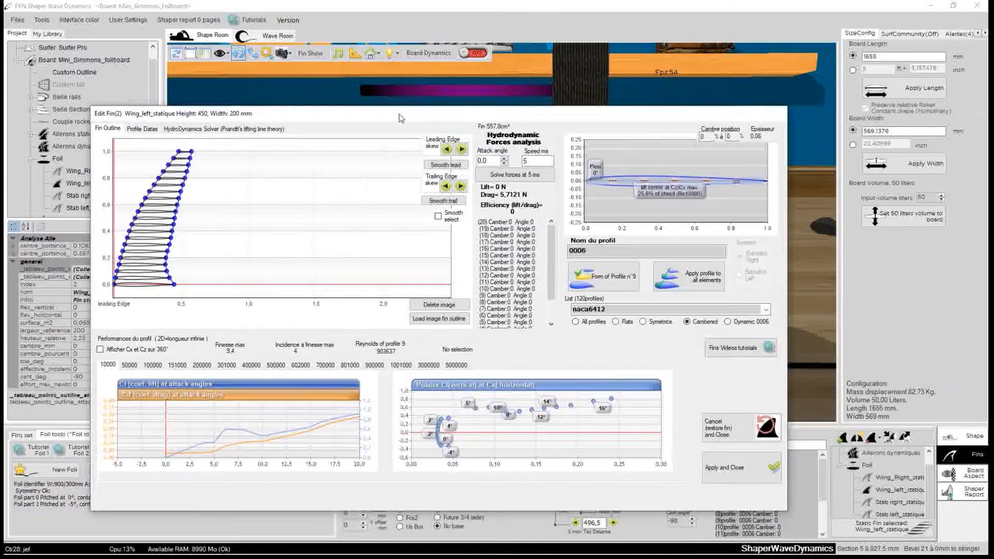
left_click_drag(401, 118, 422, 90)
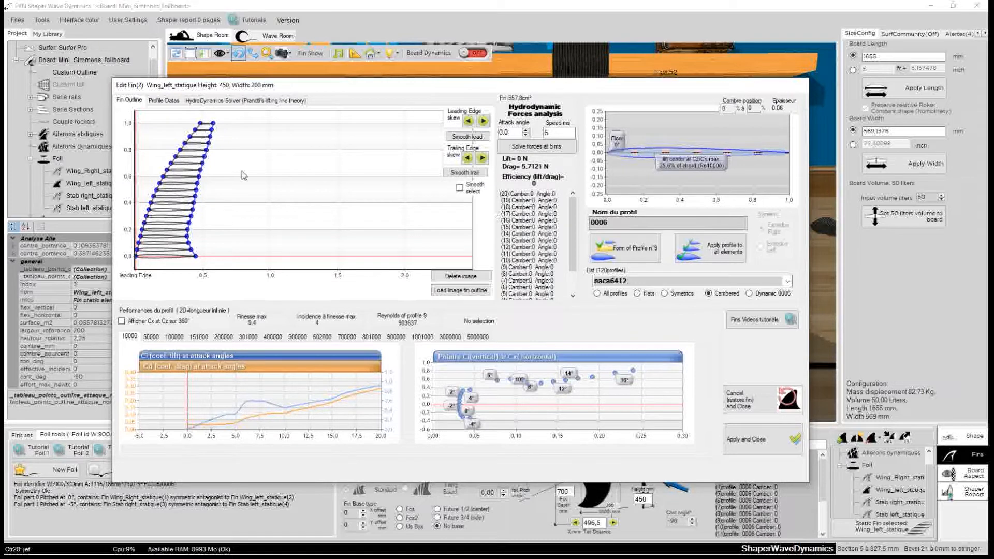
left_click_drag(319, 89, 367, 67)
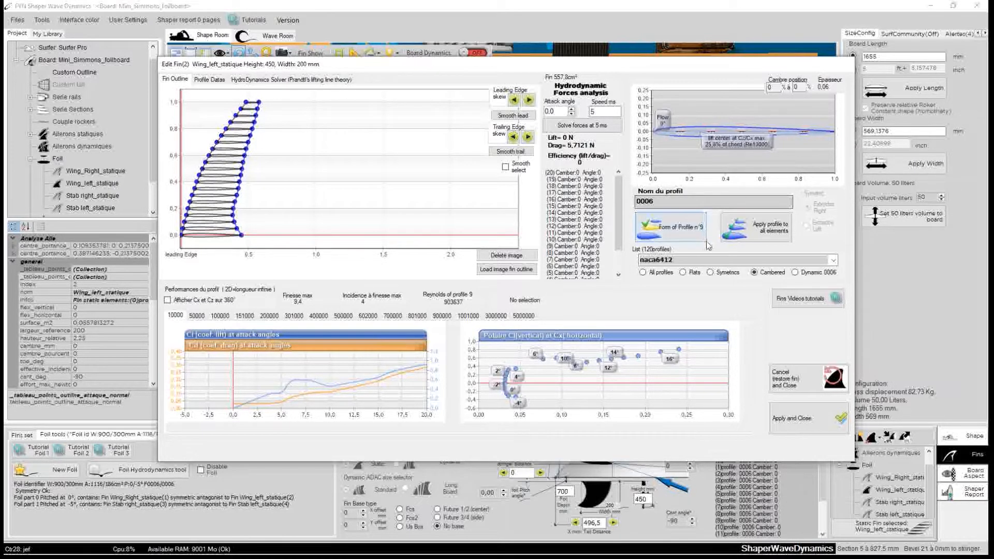
left_click_drag(698, 68, 668, 82)
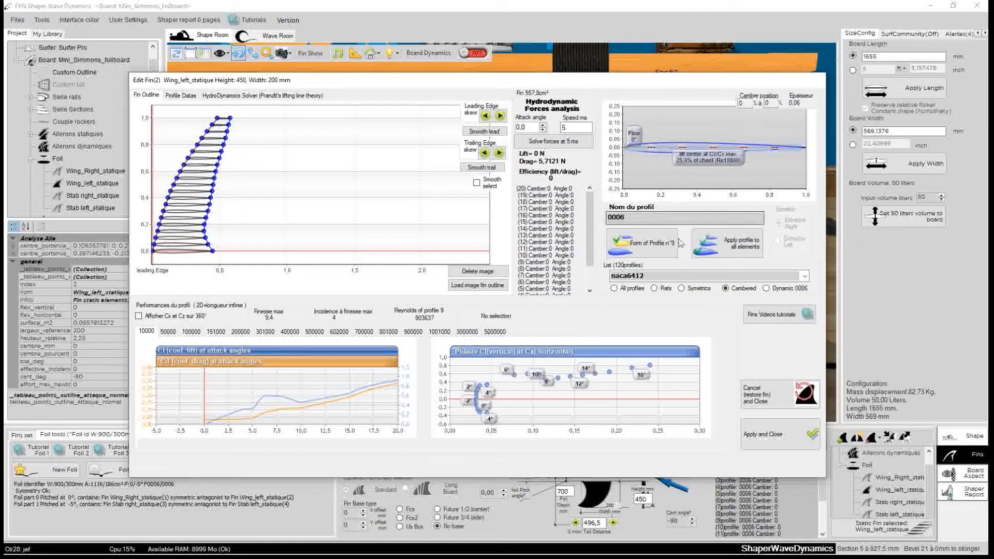
Apply the naca2412 profile to all elements of the left wing and apply the changes.
left_click(805, 277)
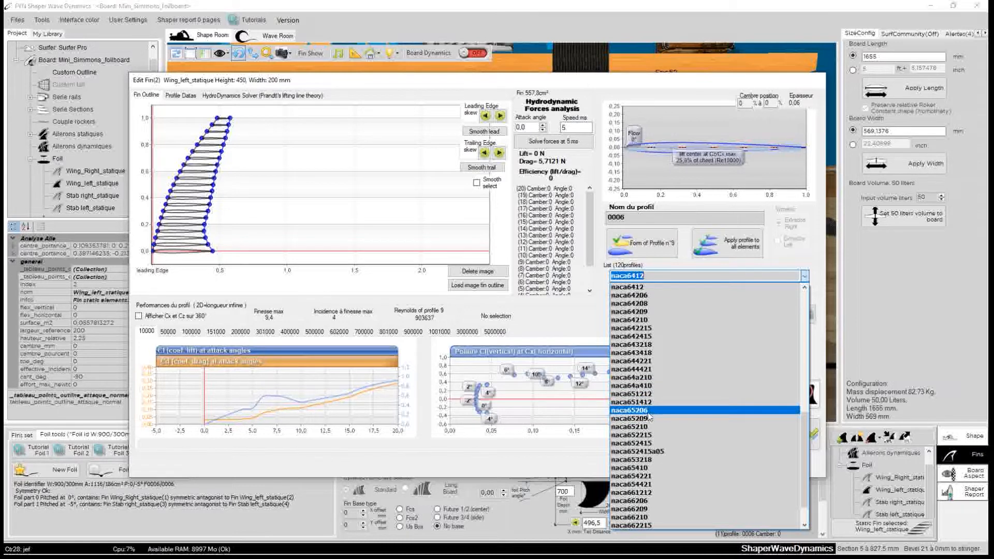
scroll(637, 393, "up", 9)
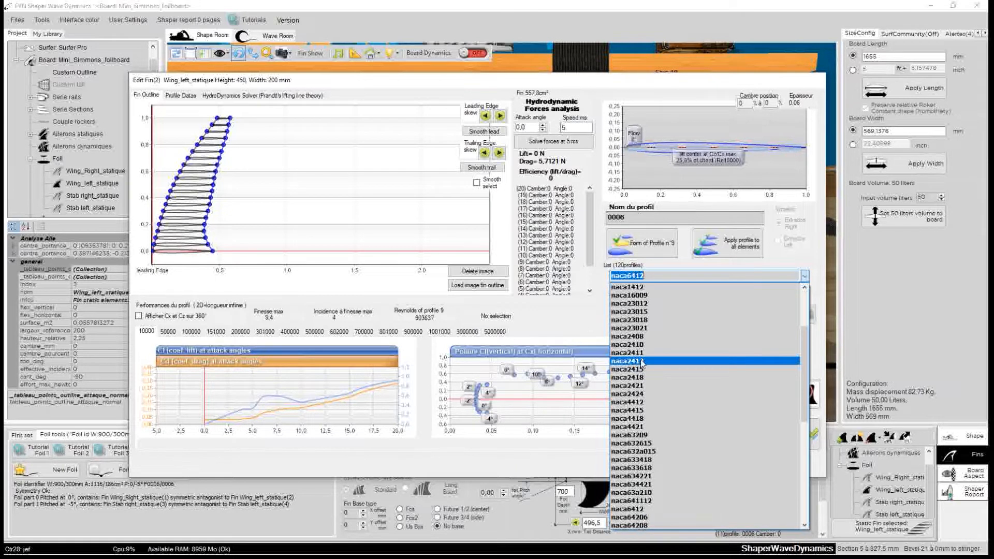
left_click(644, 360)
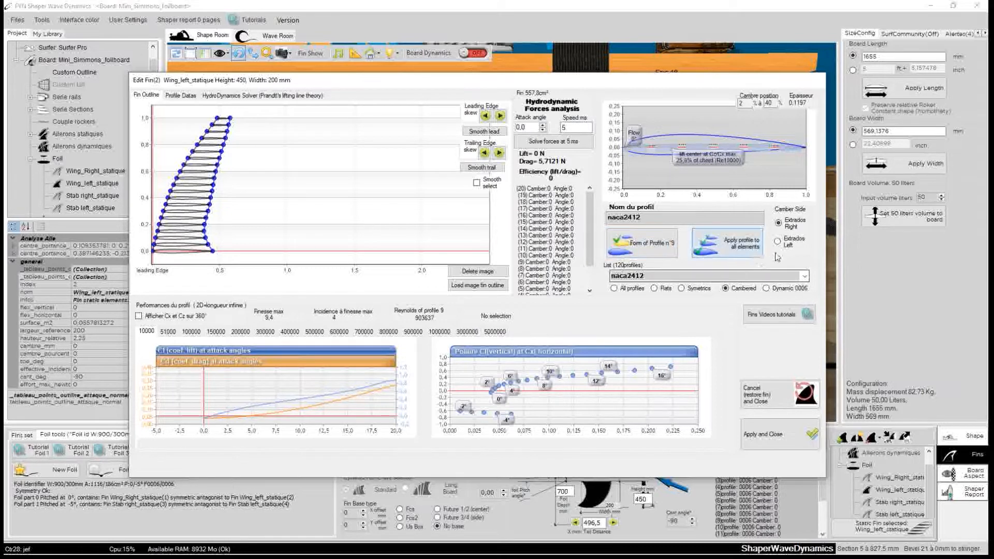
left_click(743, 251)
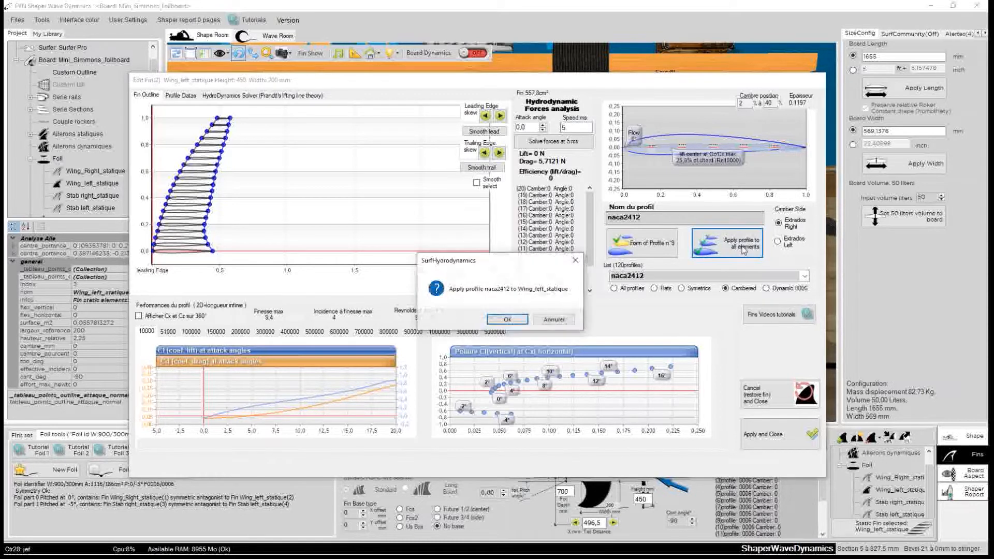
left_click(508, 320)
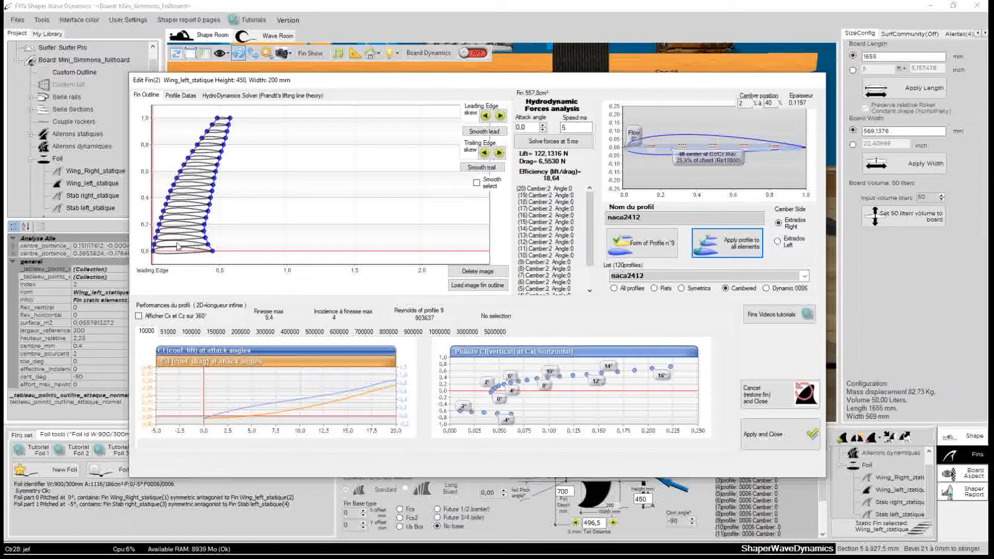
left_click_drag(338, 80, 253, 117)
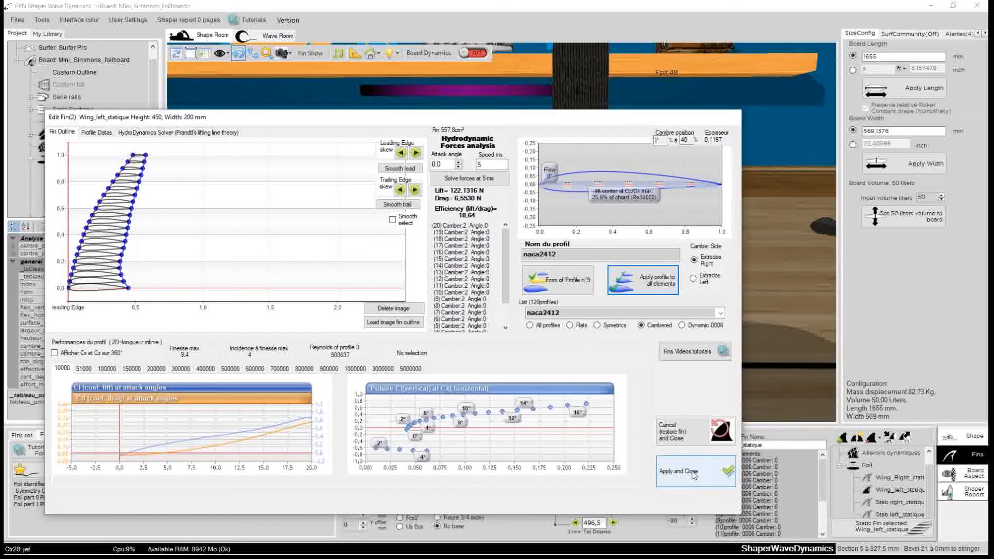
left_click(692, 472)
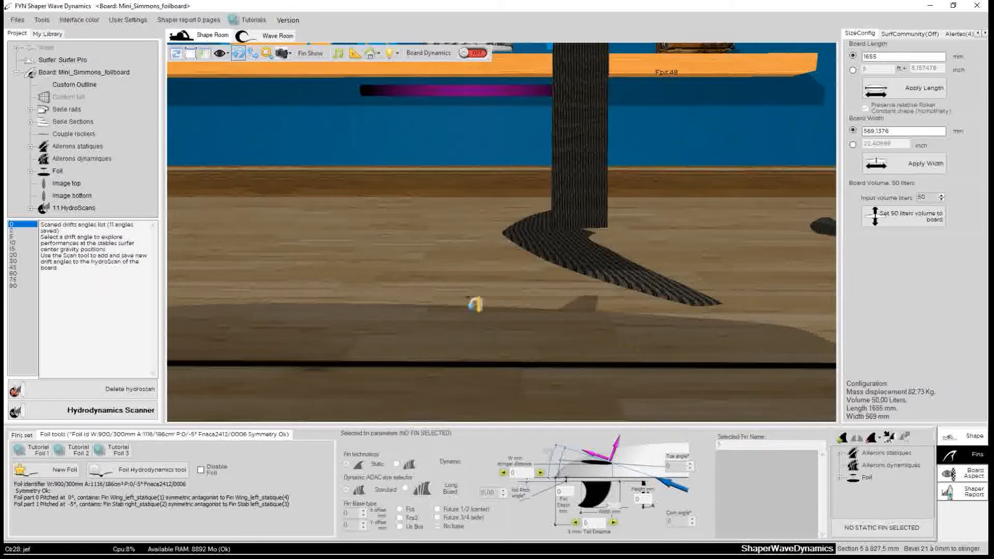
Set the left wing's camber side to Extrados Left, apply its profile to all elements, and apply the fin changes.
left_click_drag(474, 304, 672, 146)
scroll(443, 315, "up", 5)
left_click_drag(507, 299, 462, 319)
left_click_drag(469, 252, 436, 88)
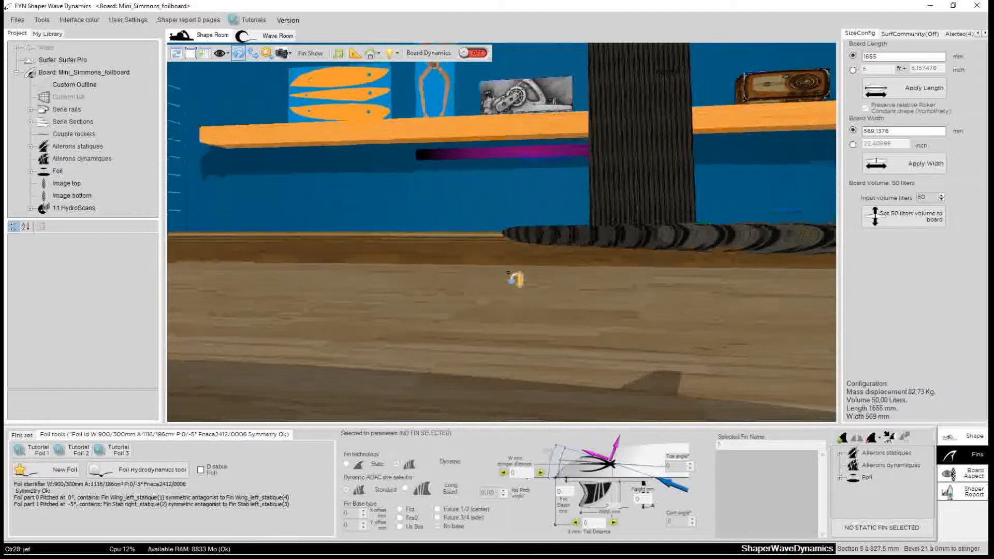
left_click_drag(589, 246, 511, 246)
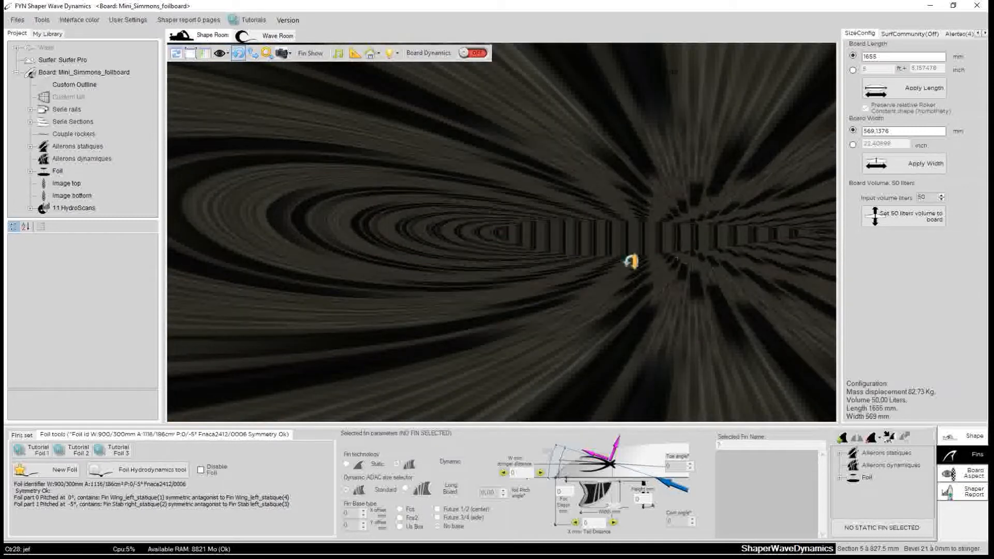
left_click_drag(477, 188, 557, 277)
right_click(573, 260)
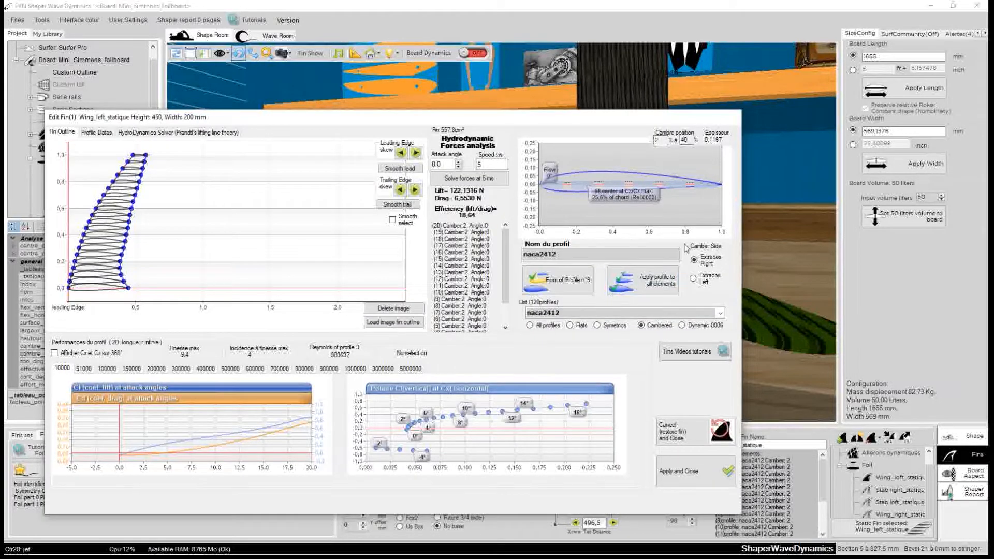
mouse_move(704, 283)
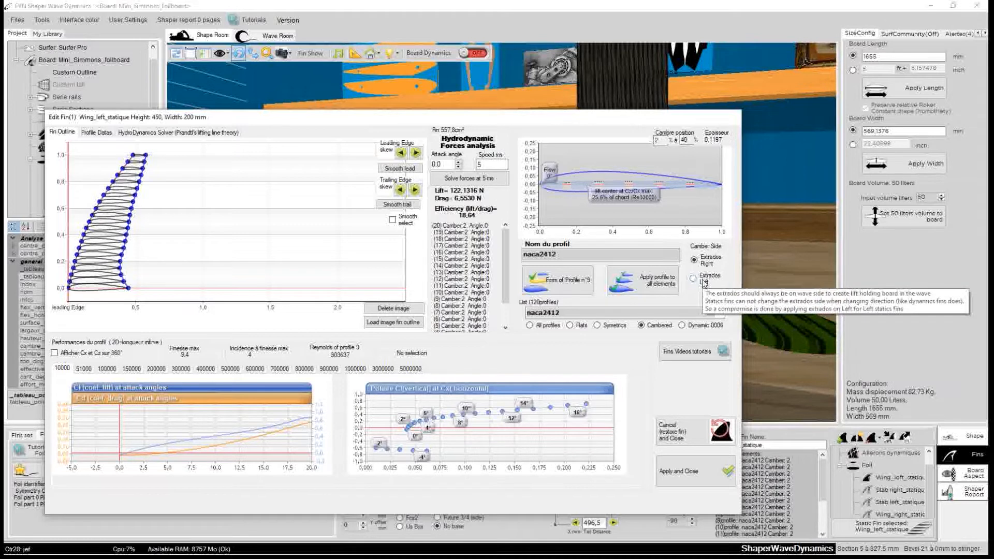
left_click(704, 282)
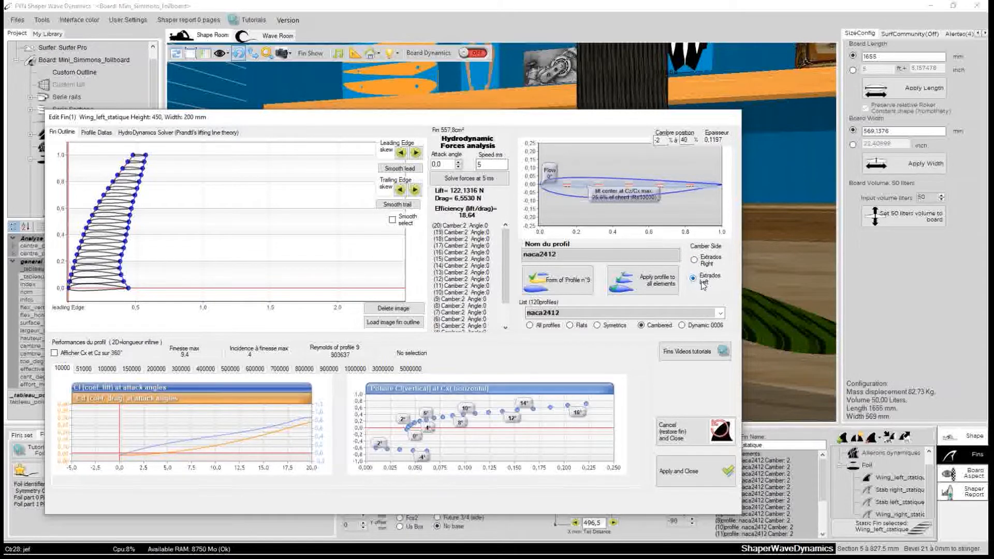
left_click(656, 286)
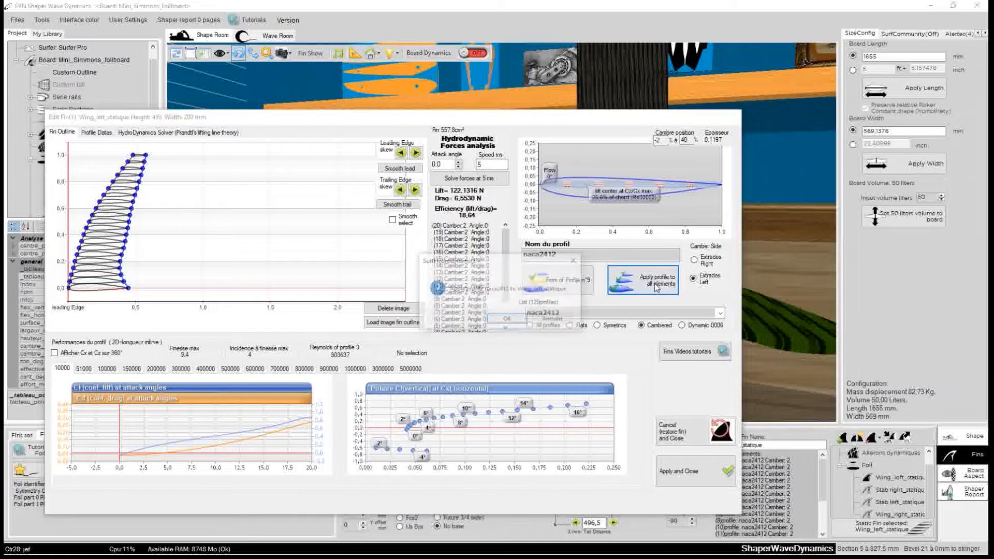
left_click(507, 319)
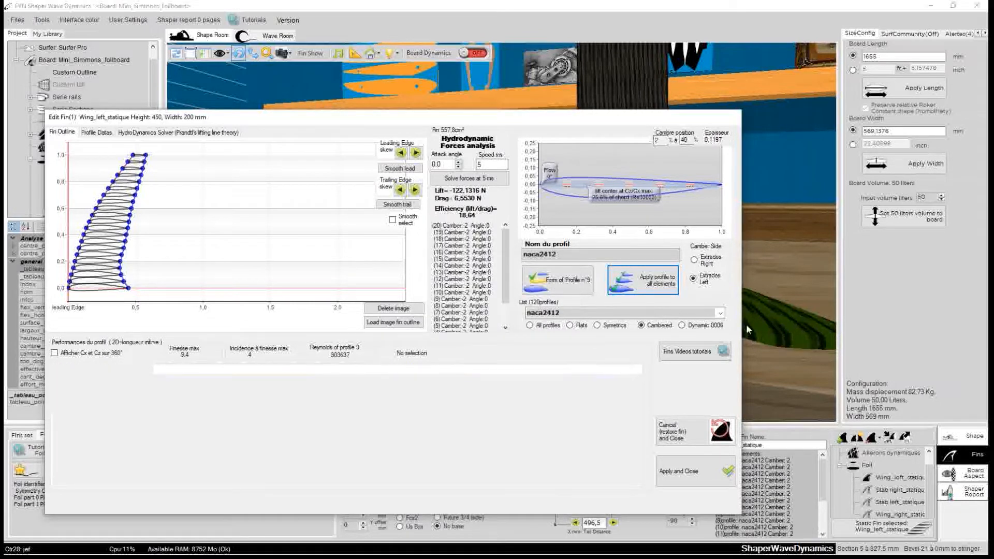
left_click_drag(562, 119, 458, 73)
left_click(574, 426)
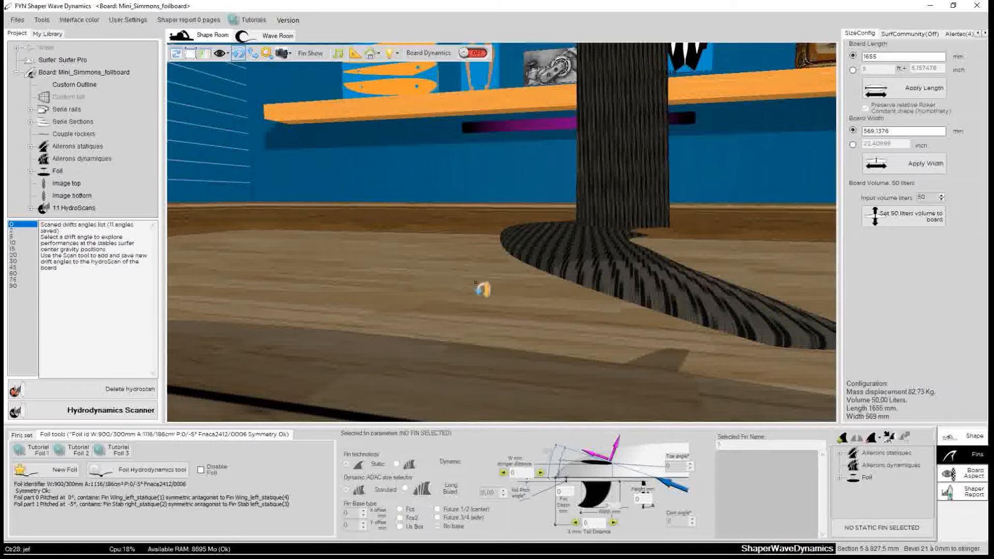
Select the foil's left wing and switch board dynamics on for the Foil Hydrodynamics tool.
left_click_drag(434, 247, 365, 317)
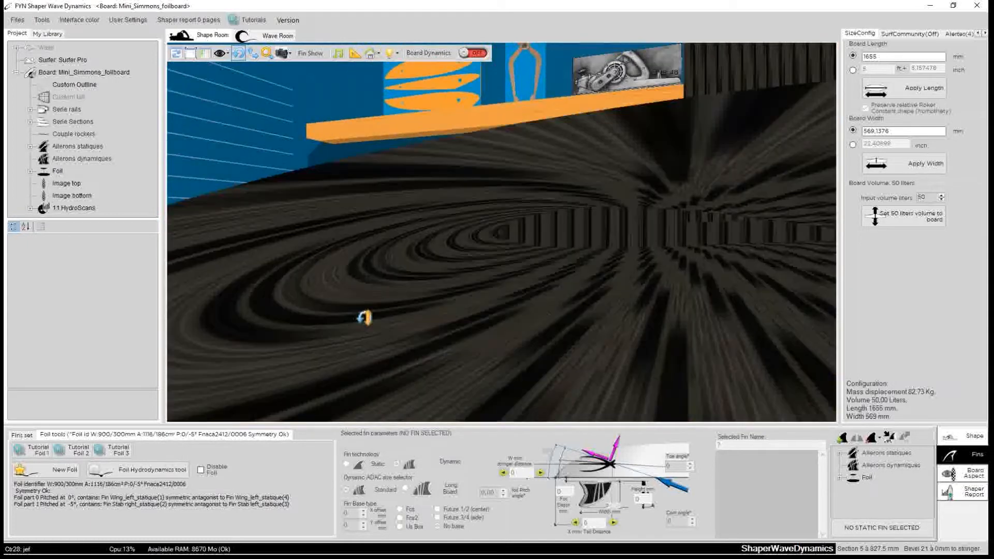
left_click_drag(710, 210, 625, 305)
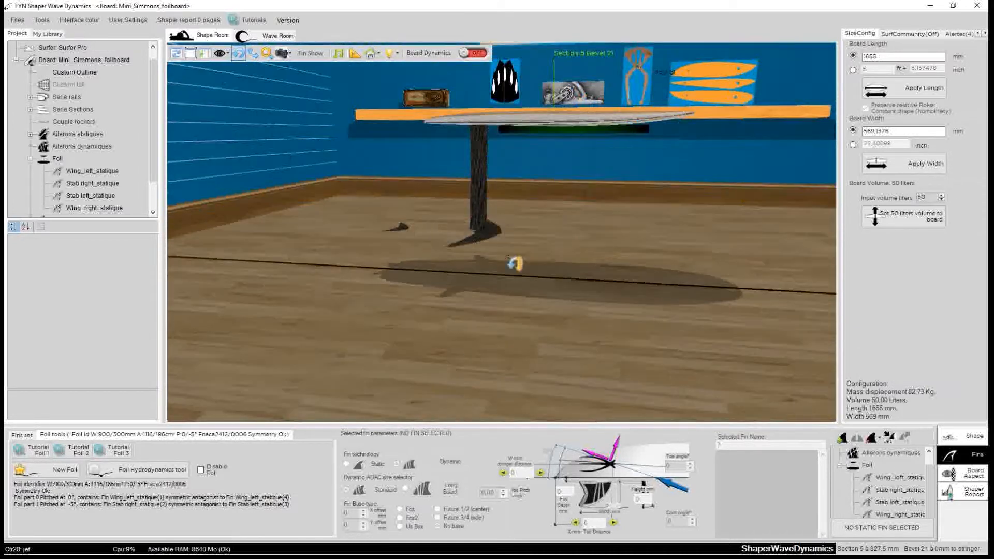
left_click_drag(580, 247, 694, 285)
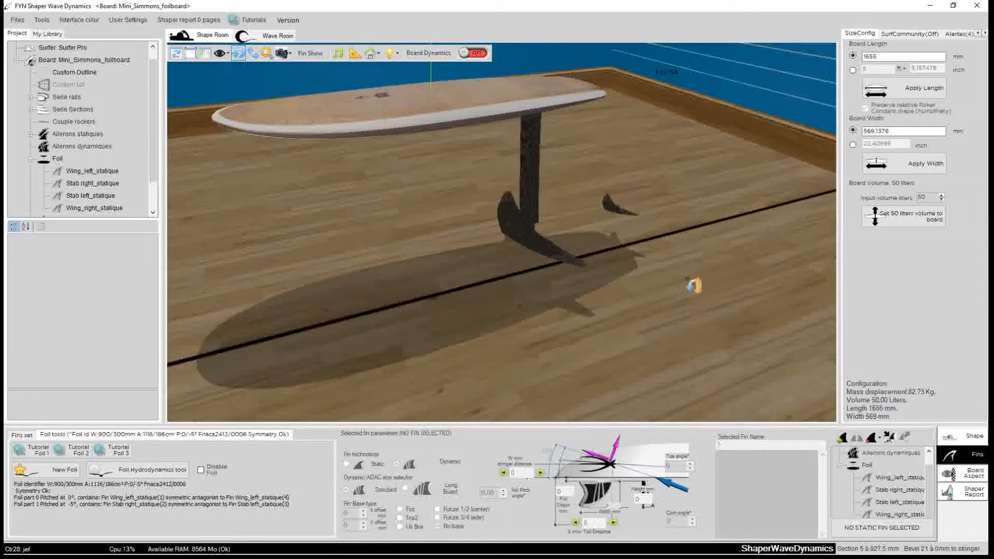
left_click_drag(522, 251, 626, 226)
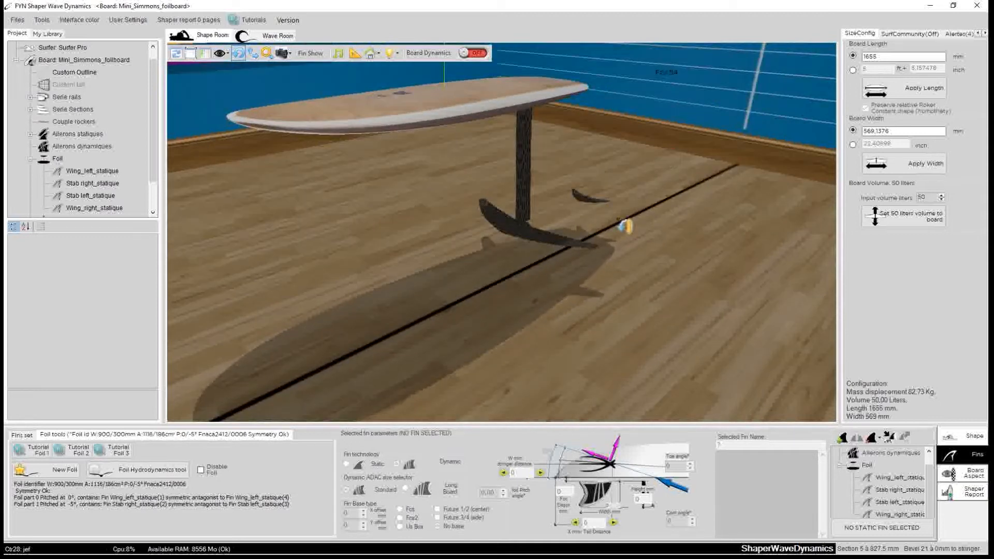
mouse_move(552, 296)
left_mouse_down()
mouse_move(643, 255)
mouse_move(480, 275)
mouse_move(555, 310)
left_mouse_up()
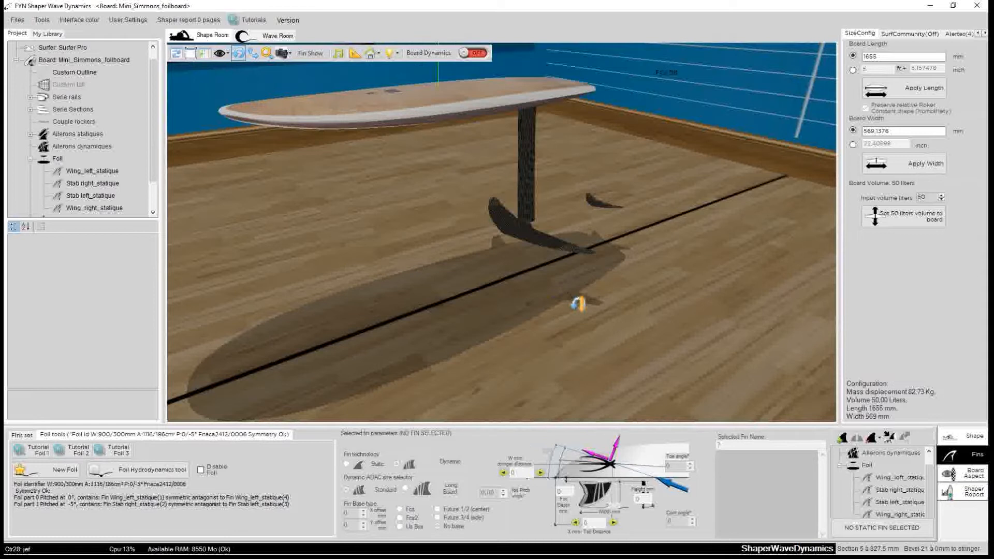
left_click_drag(612, 297, 445, 267)
scroll(490, 290, "up", 6)
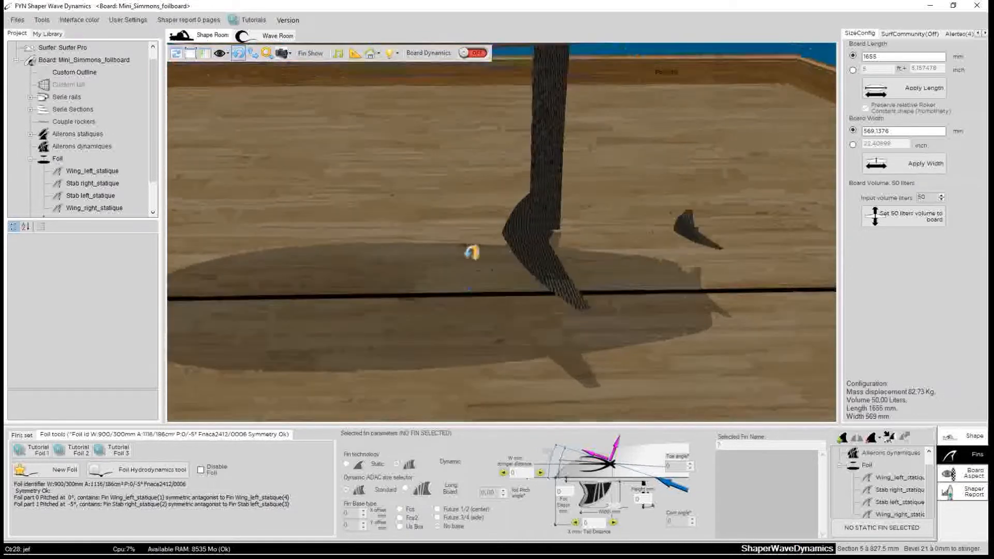
left_click(527, 255)
left_click_drag(528, 255, 583, 228)
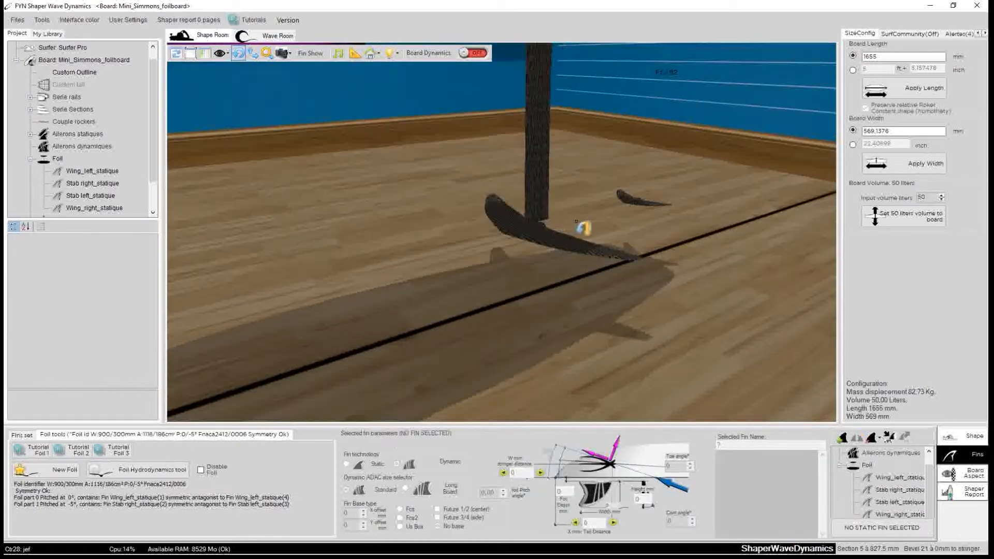
left_click(561, 245)
left_click(137, 469)
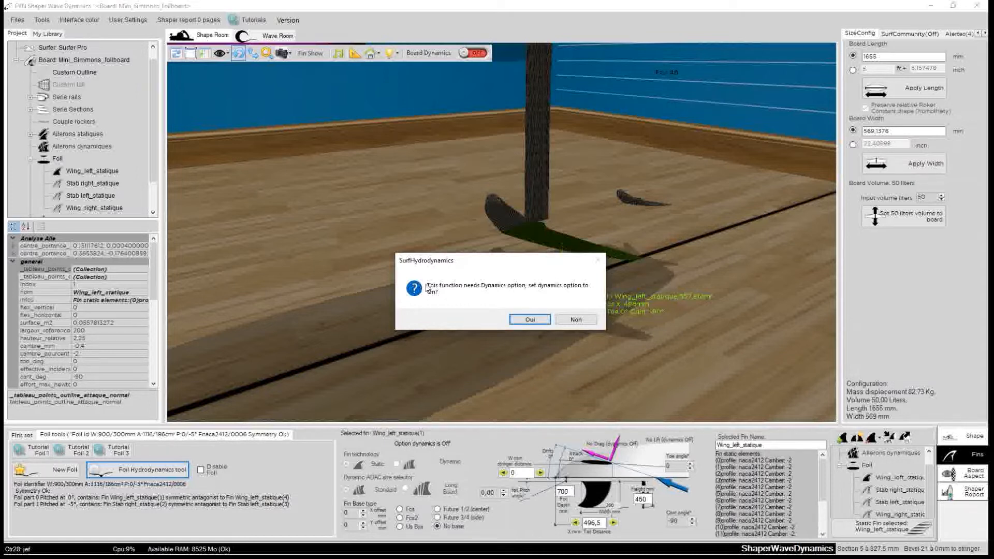
left_click_drag(495, 263, 311, 220)
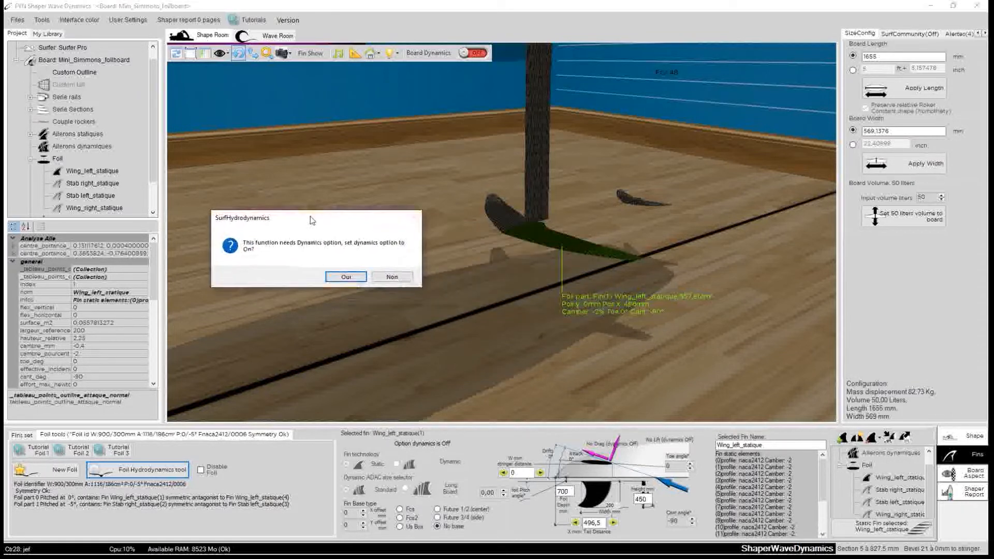
left_click(345, 276)
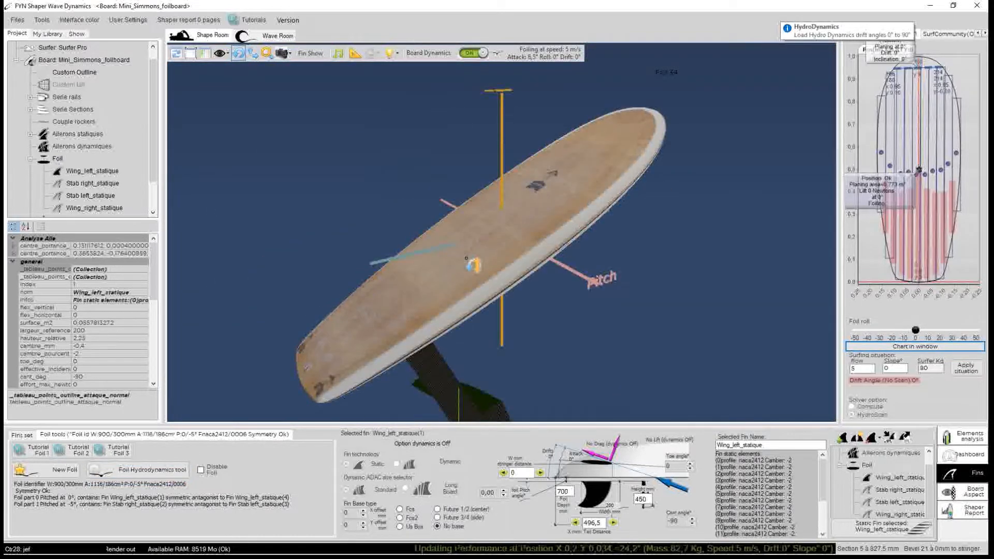
Open the Foil Hydrodynamics tool for the foil.
left_click_drag(344, 204, 716, 200)
scroll(515, 251, "down", 3)
left_click_drag(310, 275, 513, 281)
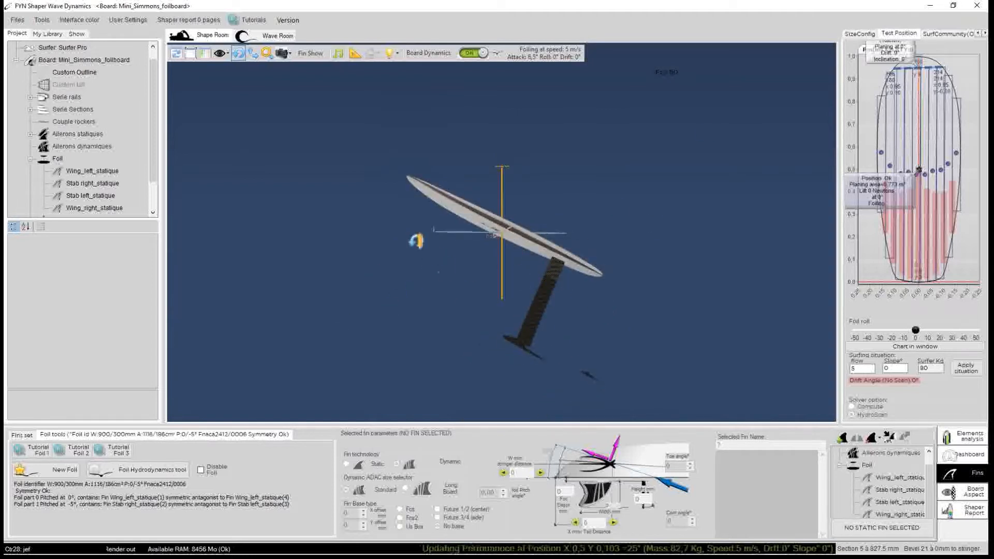
left_click(153, 470)
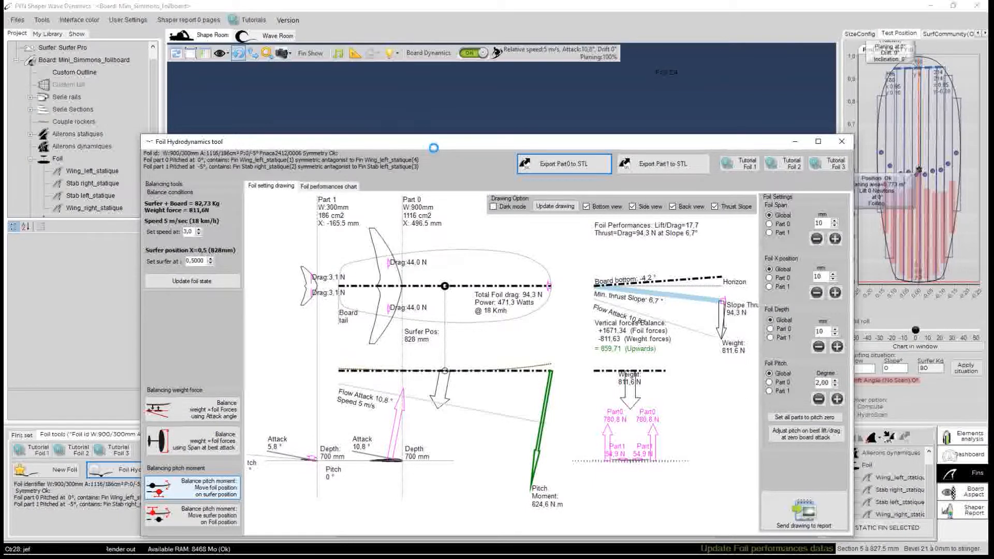
left_click_drag(448, 144, 444, 89)
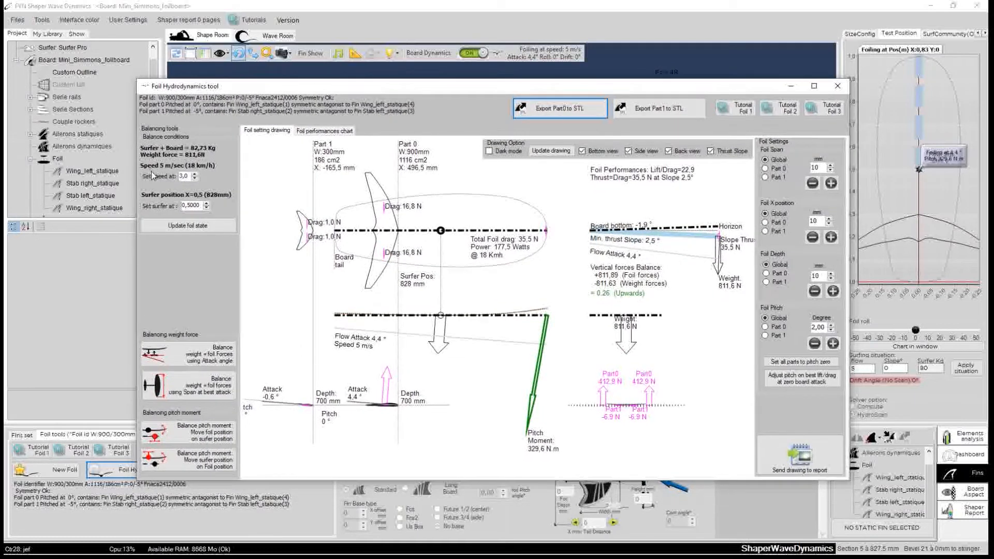
Set the speed to 4.2 m/s and balance weight and foil forces using the span at best attack.
left_click(195, 174)
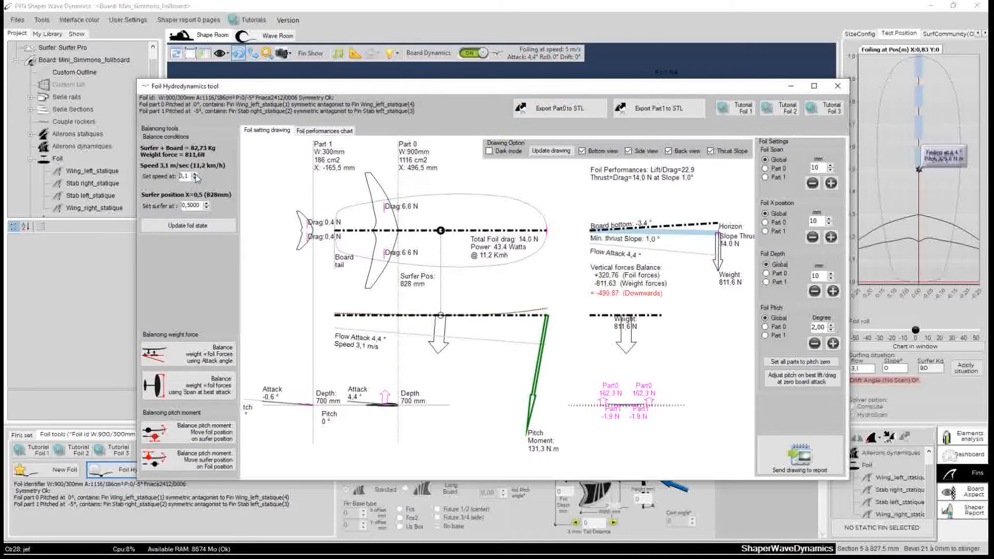
left_click(195, 175)
left_click(195, 174)
left_click(195, 175)
left_click(195, 175)
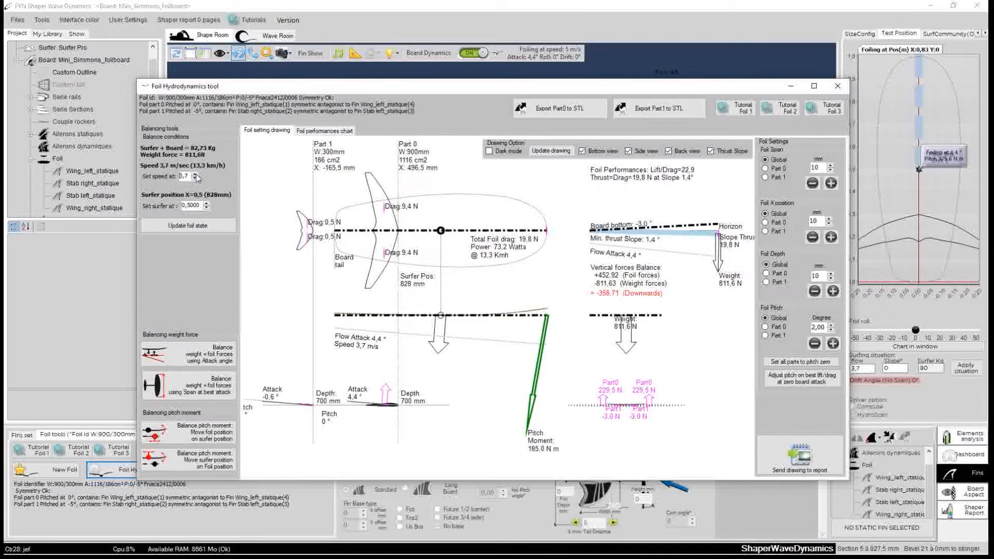
left_click(195, 174)
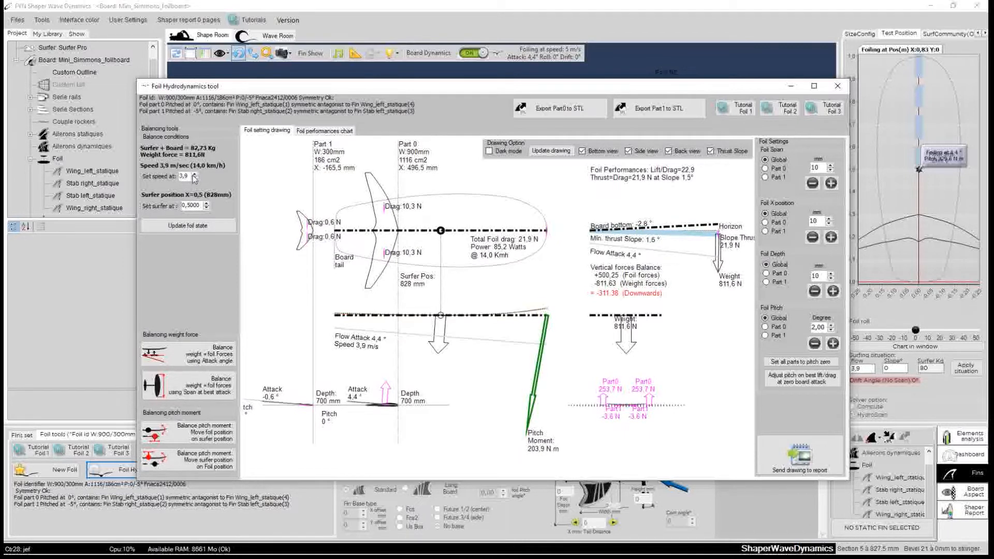
left_click(195, 174)
left_click(195, 175)
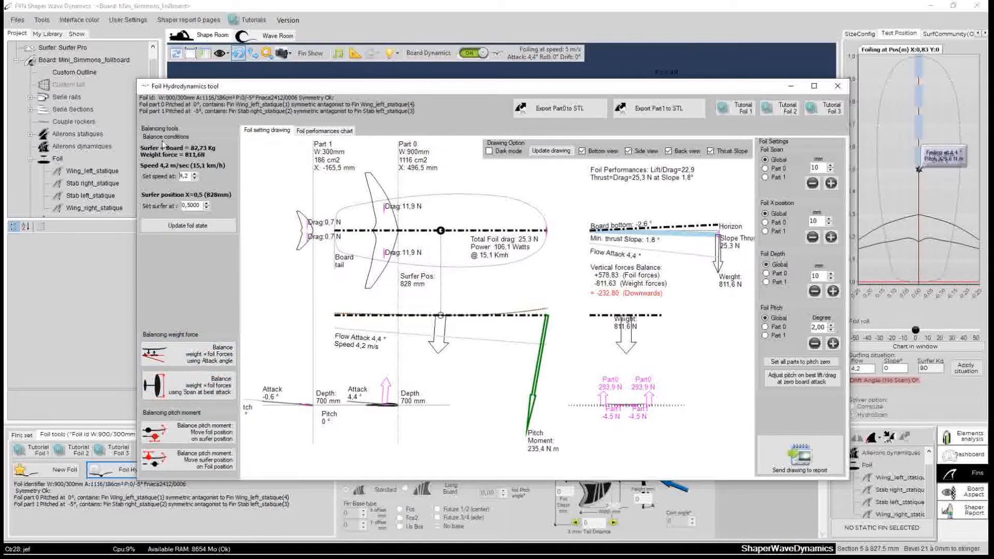
left_click(191, 389)
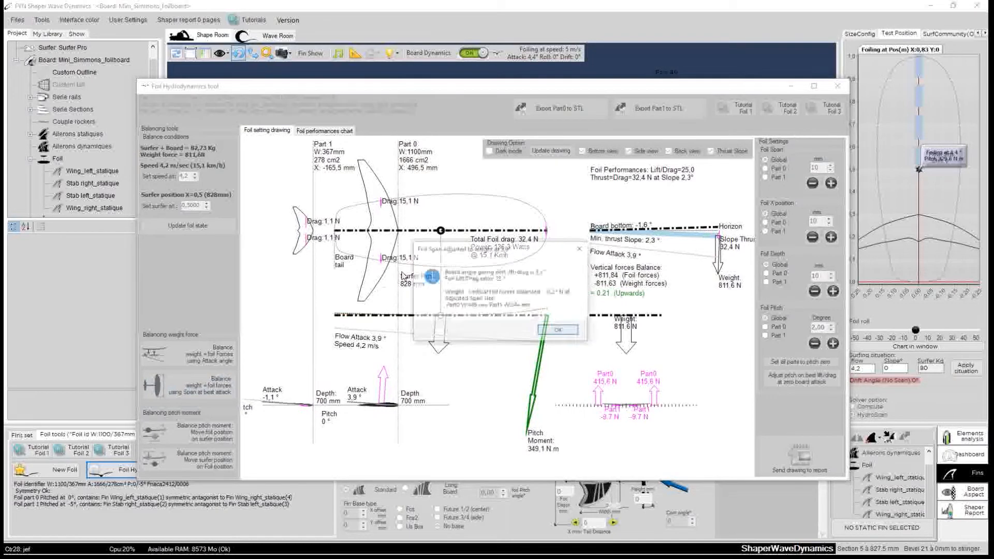
left_click(555, 331)
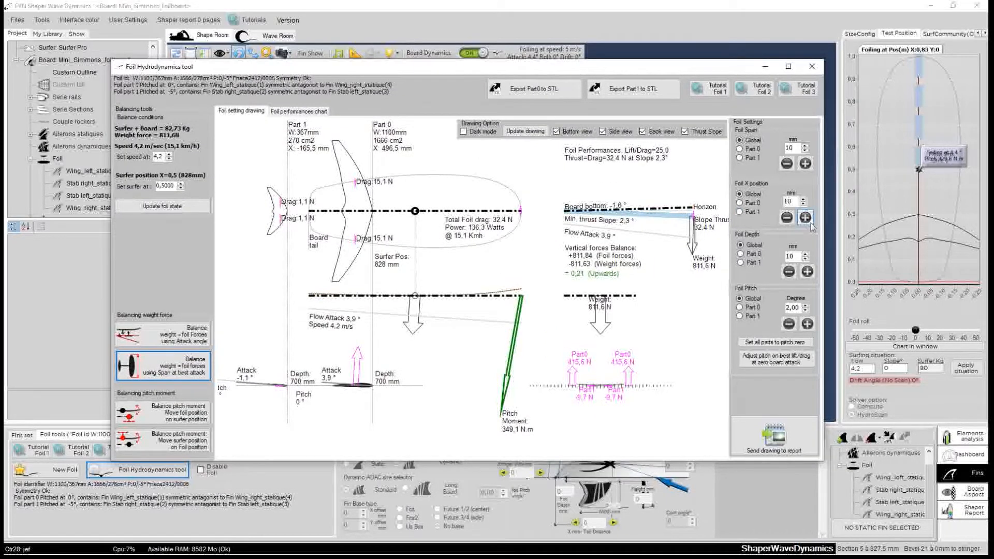
Move the foil's global X position forward by 200 mm in 10 mm increments.
left_click(806, 218)
left_click(805, 217)
left_click(805, 217)
left_click(805, 219)
left_click(805, 219)
left_click(805, 219)
left_click(806, 220)
left_click(805, 220)
left_click(805, 219)
left_click(805, 219)
left_click(805, 220)
left_click(805, 218)
left_click(805, 217)
left_click(805, 217)
left_click(805, 217)
left_click(805, 217)
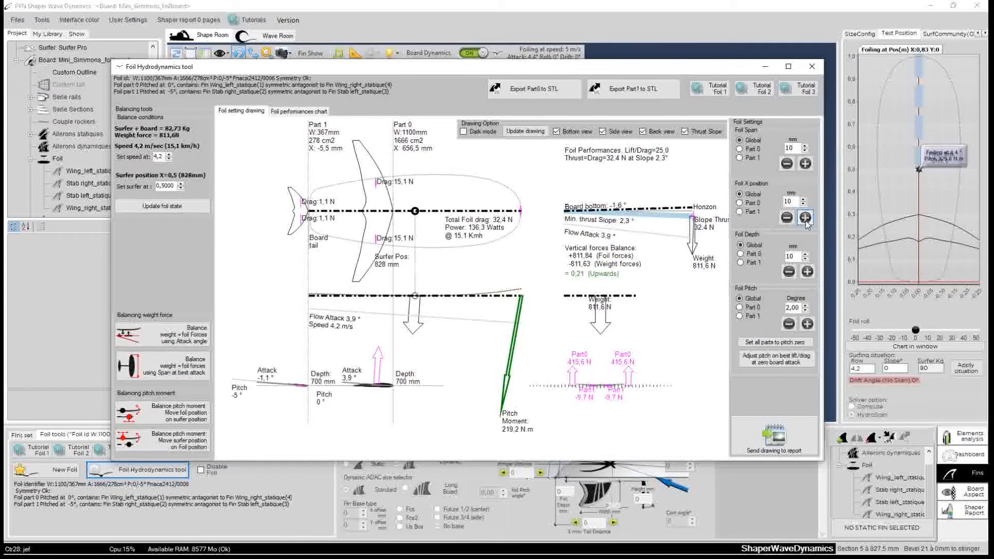
left_click(806, 222)
left_click(806, 222)
left_click(806, 222)
left_click(806, 222)
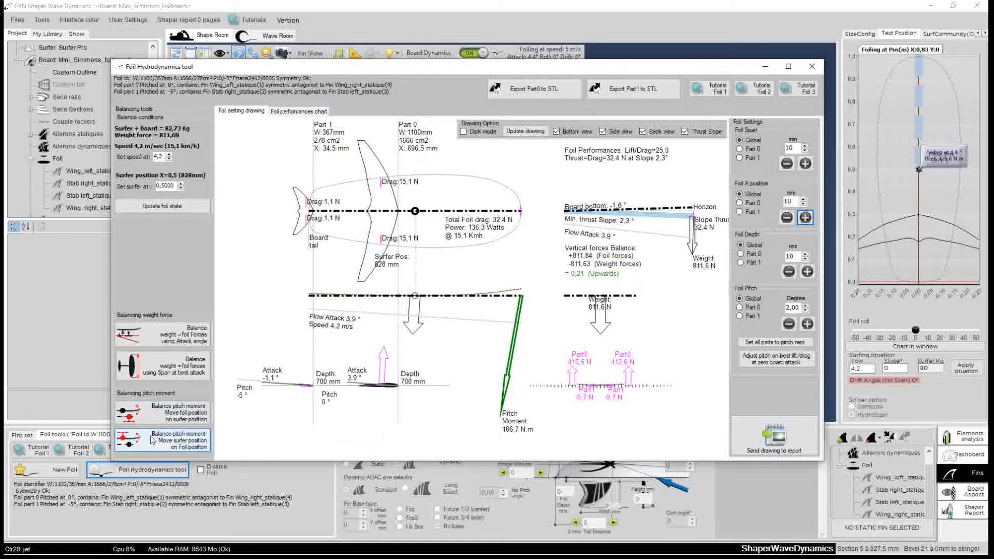
Balance the pitch moment by moving the surfer position, then rebalance weight using the span at best attack.
left_click(146, 412)
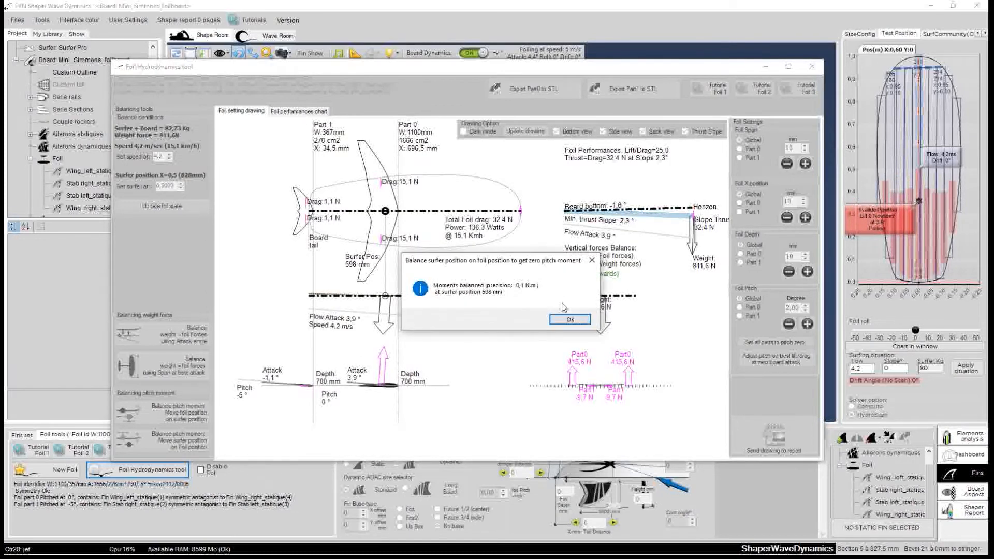
left_click(570, 319)
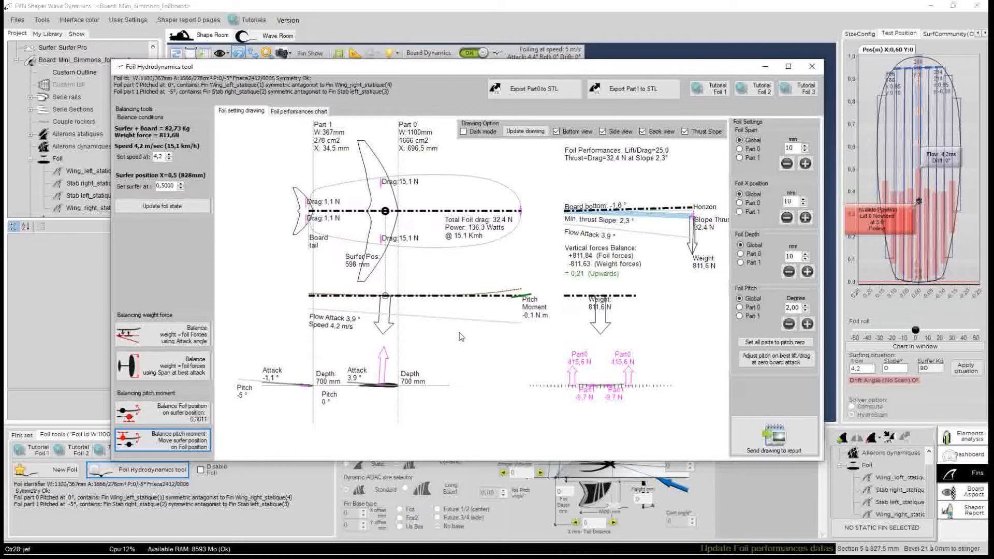
left_click_drag(513, 68, 492, 81)
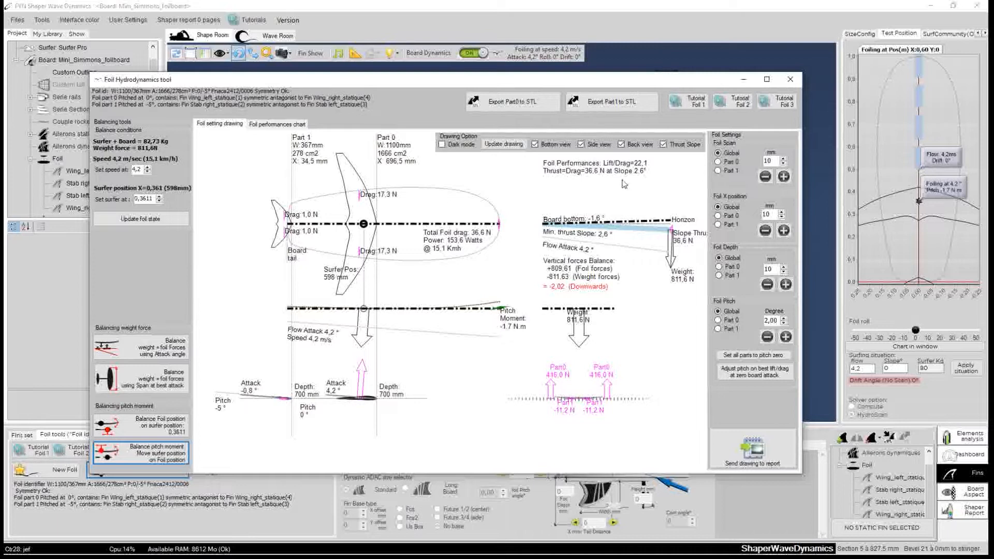
left_click_drag(420, 85, 458, 68)
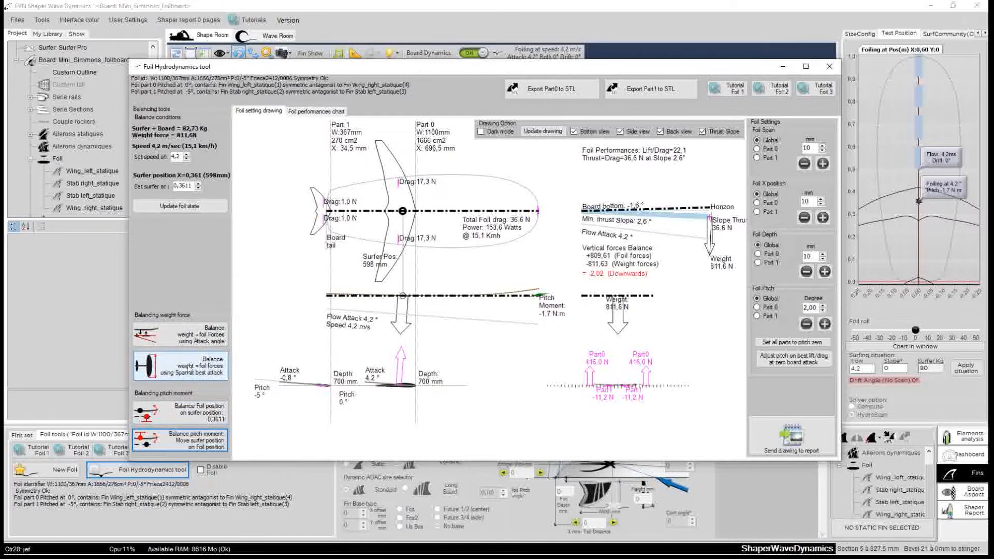
left_click(186, 364)
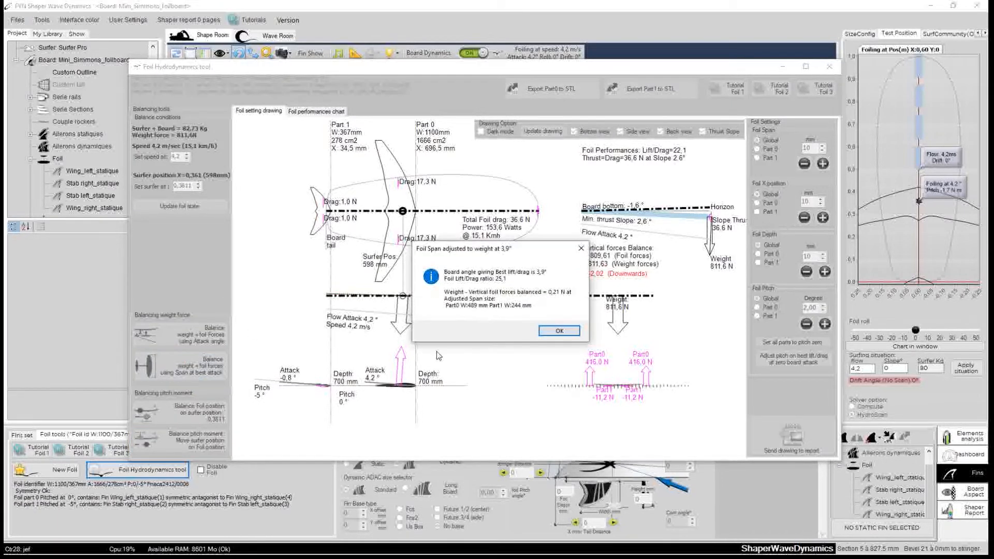
left_click(550, 334)
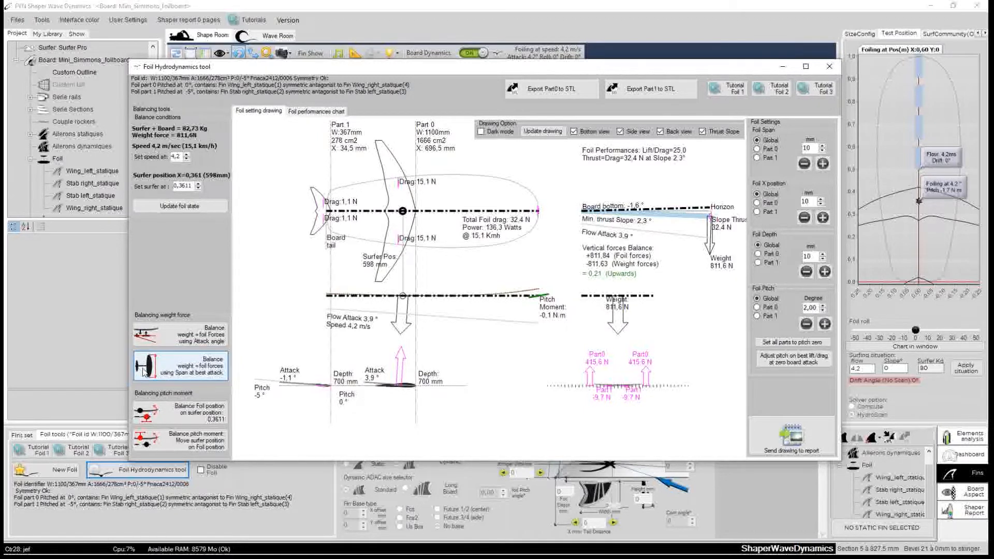
Rebalance weight and foil forces with the span at best attack once more and close the Foil Hydrodynamics tool.
left_click(160, 371)
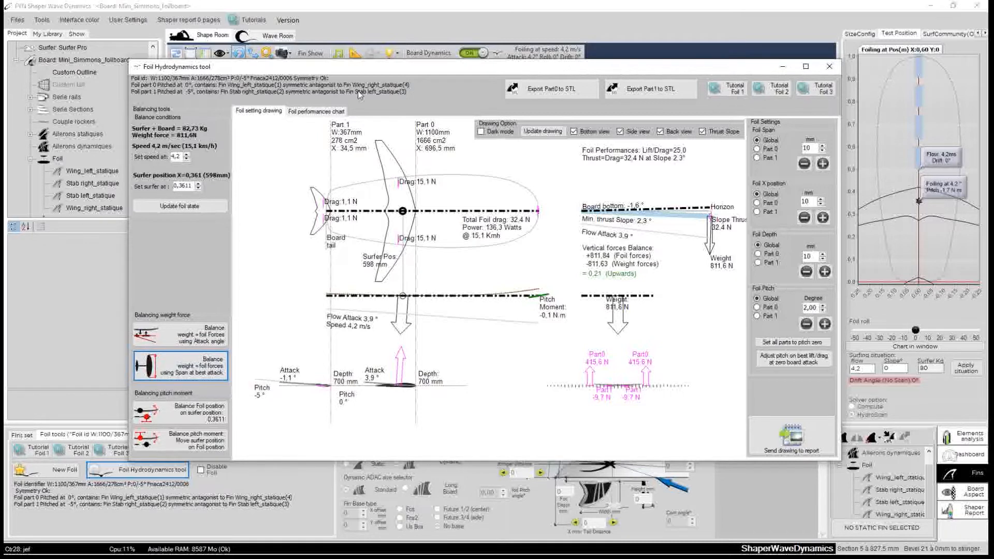
mouse_move(370, 71)
left_mouse_down()
mouse_move(274, 71)
mouse_move(303, 73)
left_mouse_up()
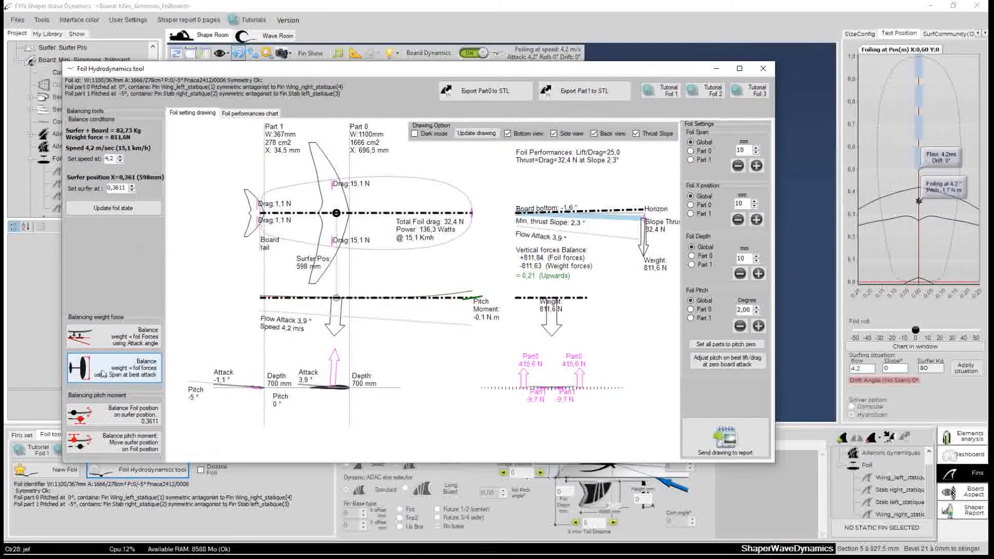
mouse_move(401, 72)
left_mouse_down()
mouse_move(416, 83)
mouse_move(408, 86)
left_mouse_up()
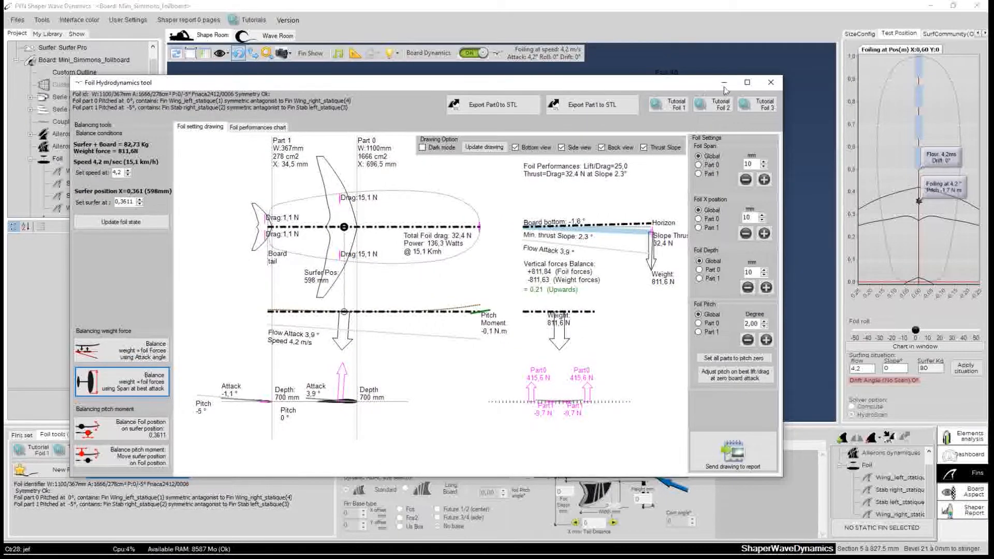
left_click(771, 83)
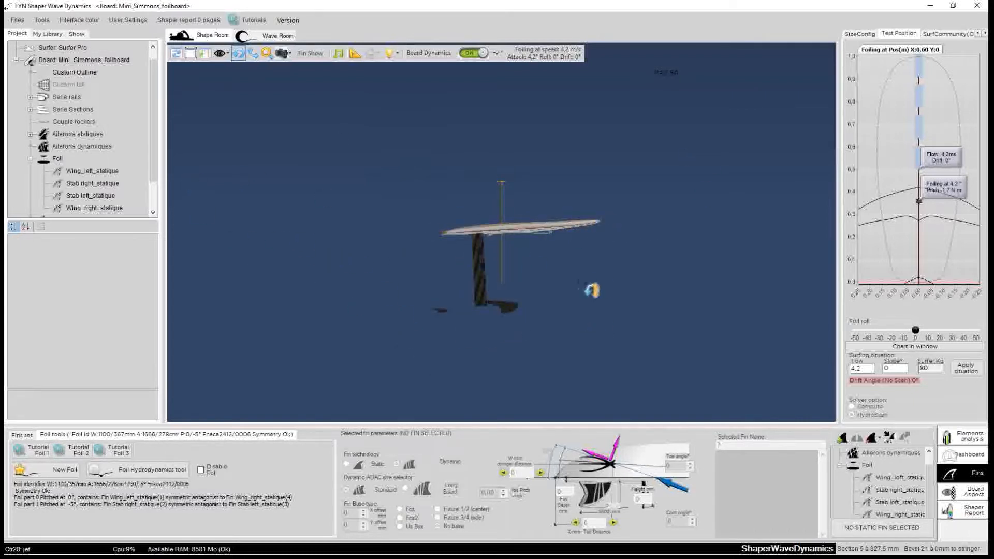
Save the Mini_Simmons_foilboard board and open the Wave Room with the previous session's default_1m20 wave.
right_click(74, 64)
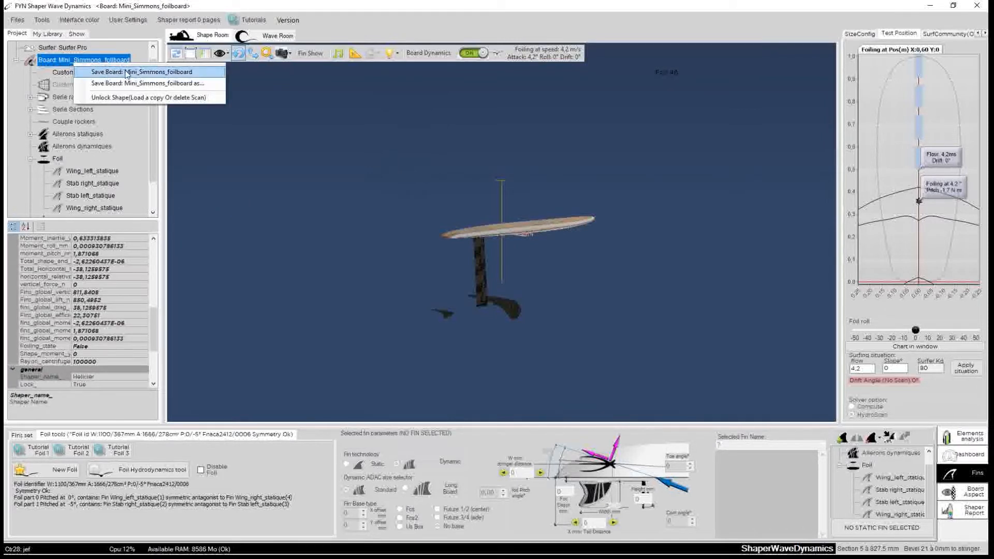
left_click(127, 72)
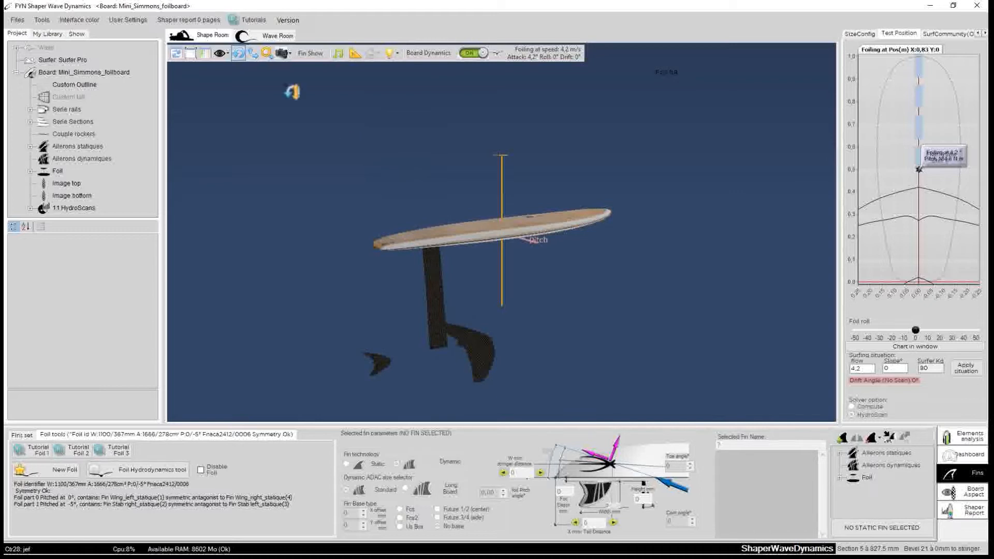
left_click(275, 38)
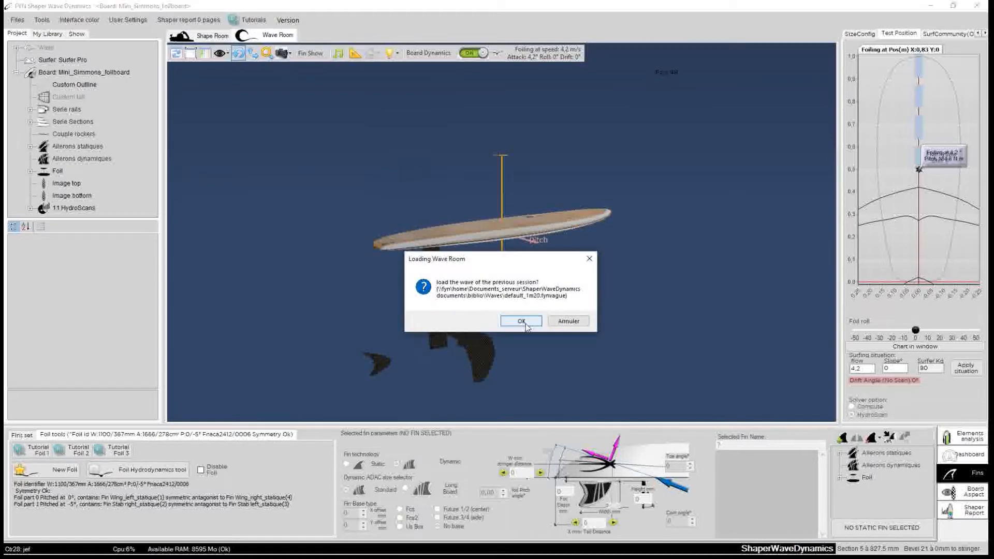
left_click(526, 317)
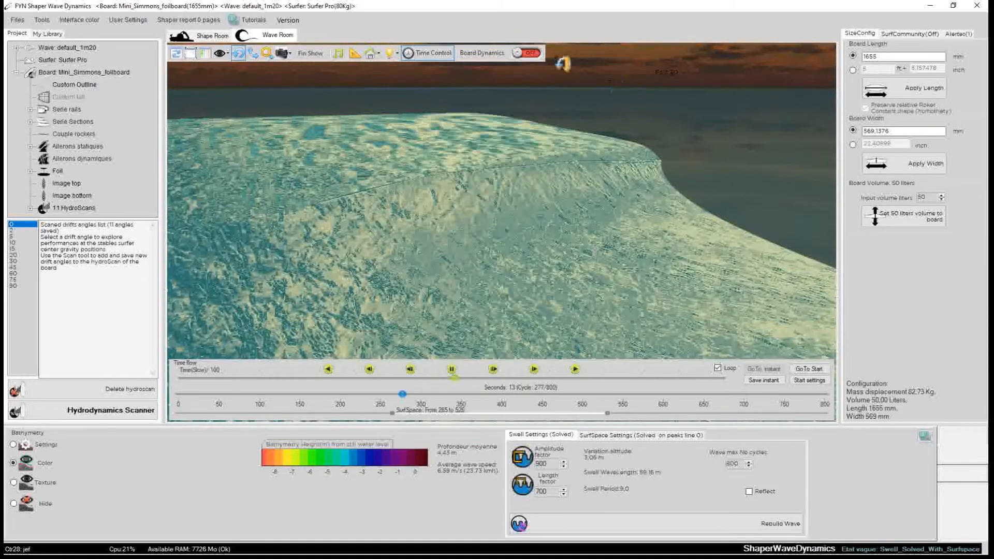
Turn on Board Dynamics and open the dashboard's vertical and horizontal projection charts.
left_click(529, 56)
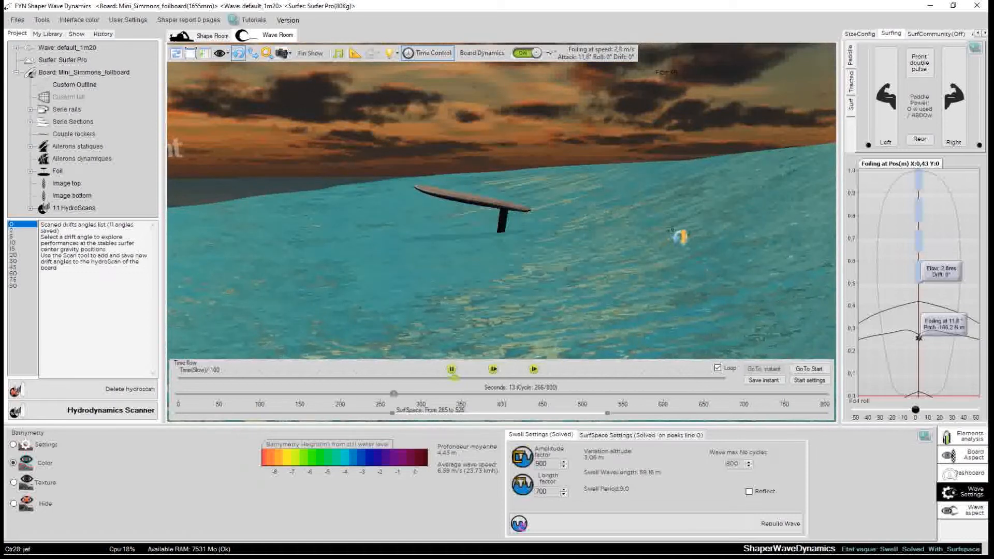
left_click(968, 477)
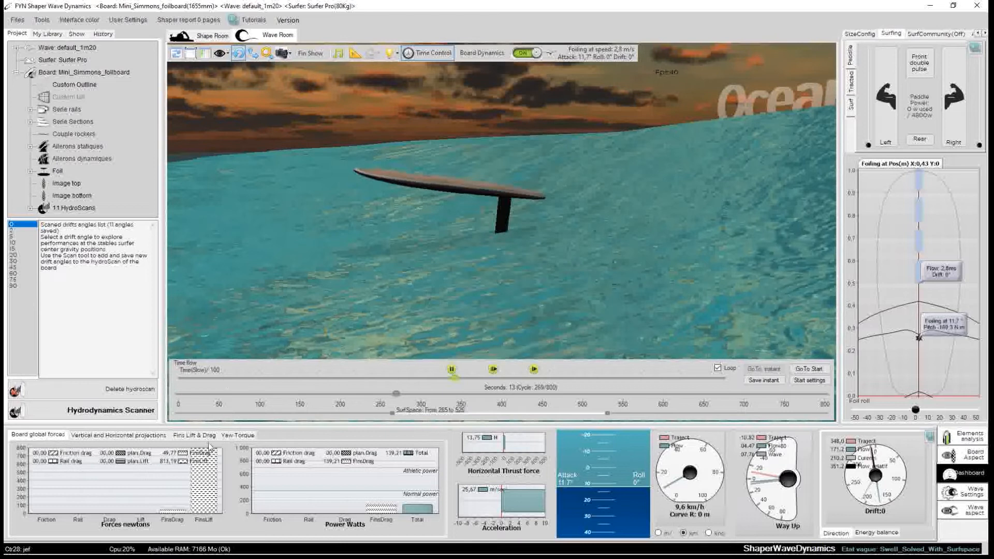
left_click(187, 435)
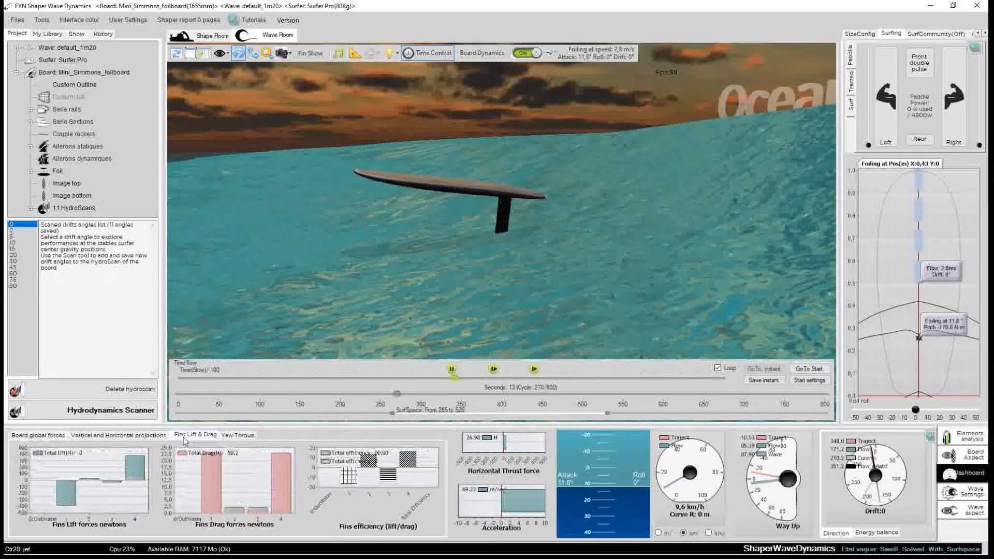
left_click(147, 438)
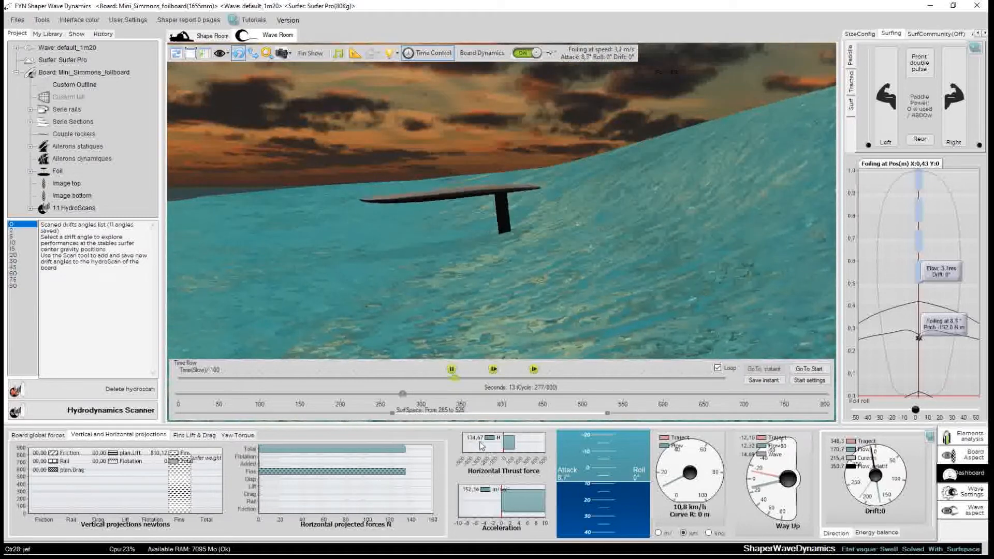
Set the foil roll to about 9° to start turning the board on the wave.
left_click_drag(561, 294, 750, 266)
left_click(915, 409)
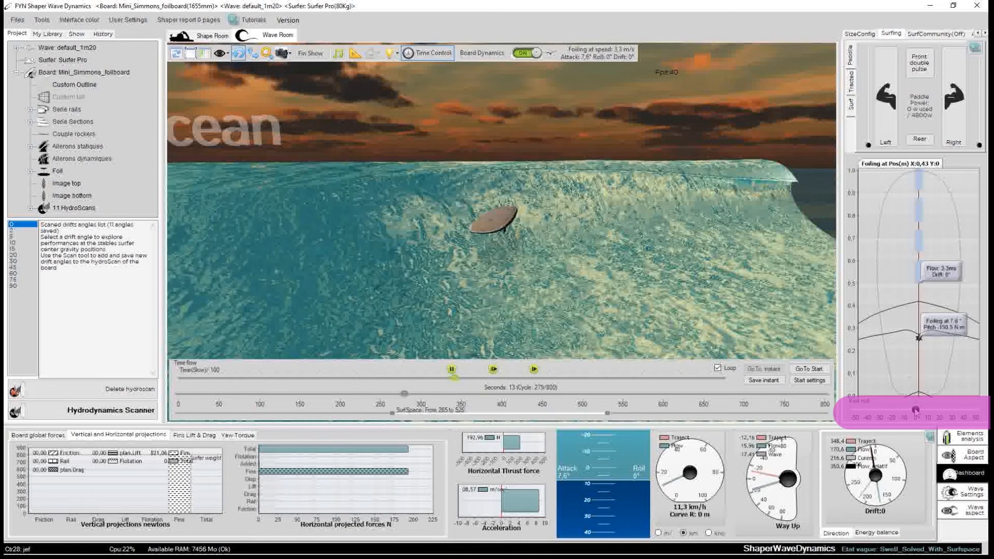
left_click_drag(915, 410, 926, 410)
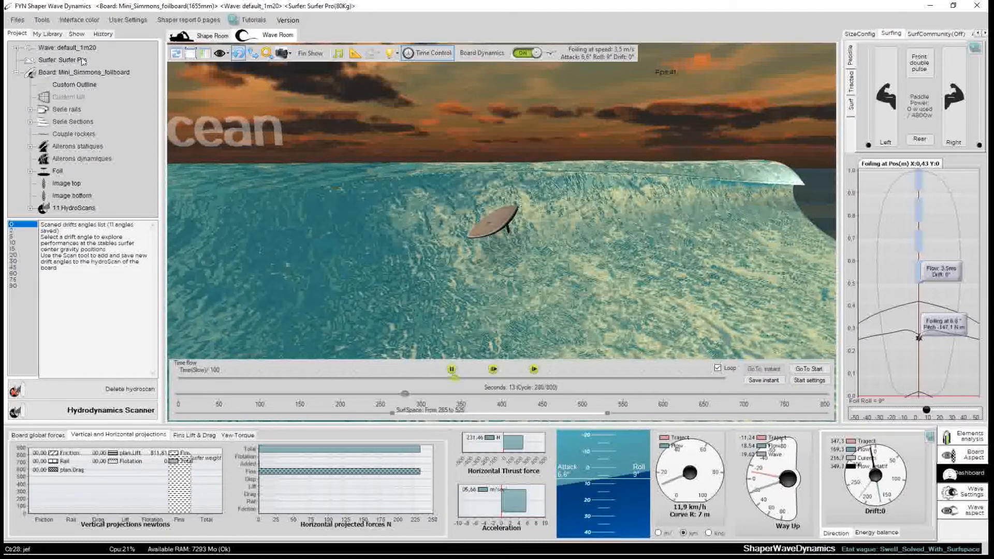
Turn on the trajectory curvature display in the 3D view.
left_click(77, 33)
left_click(24, 259)
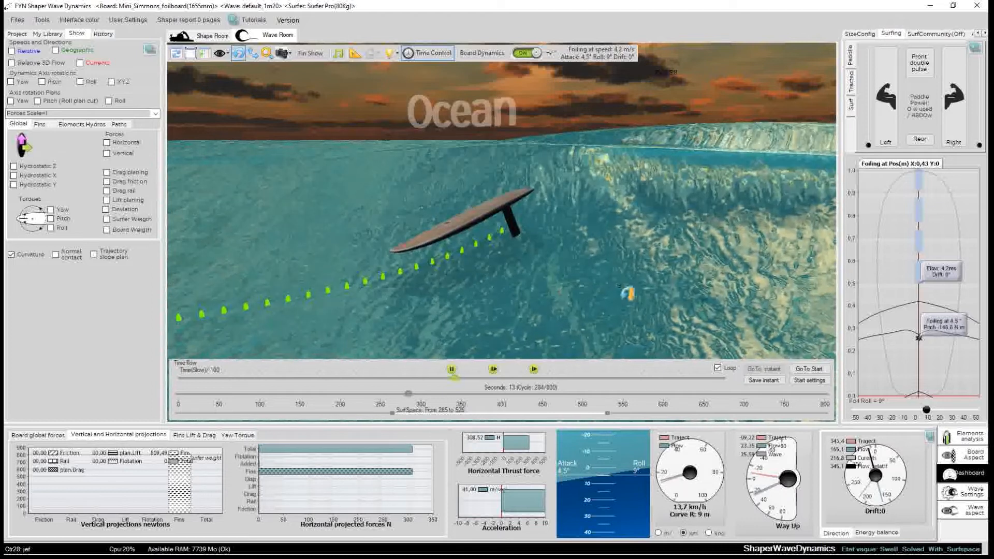
Steer the foilboard along the wave by varying the foil roll, ending at about 4°.
left_click_drag(573, 237, 611, 327)
scroll(592, 244, "up", 5)
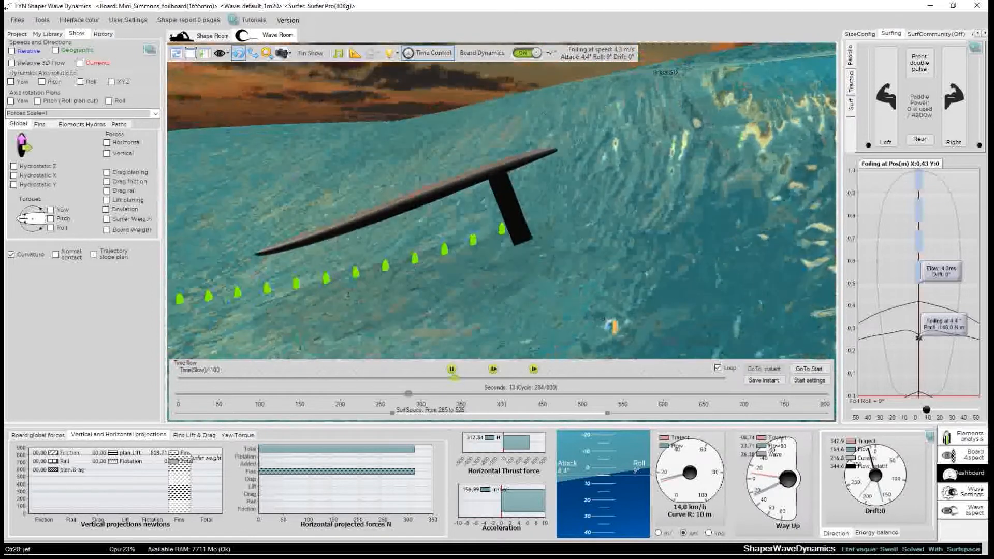
left_click_drag(915, 410, 930, 412)
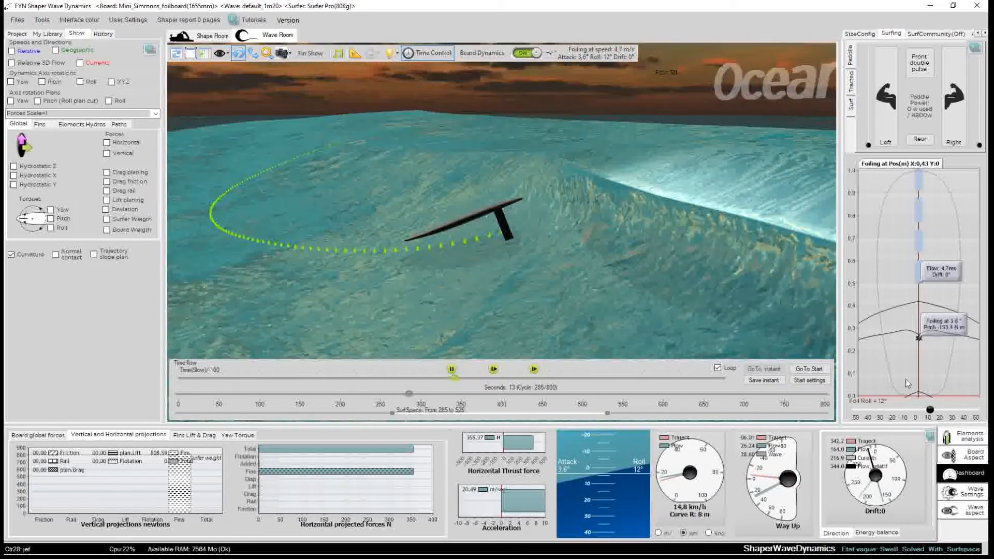
left_click_drag(930, 412, 914, 414)
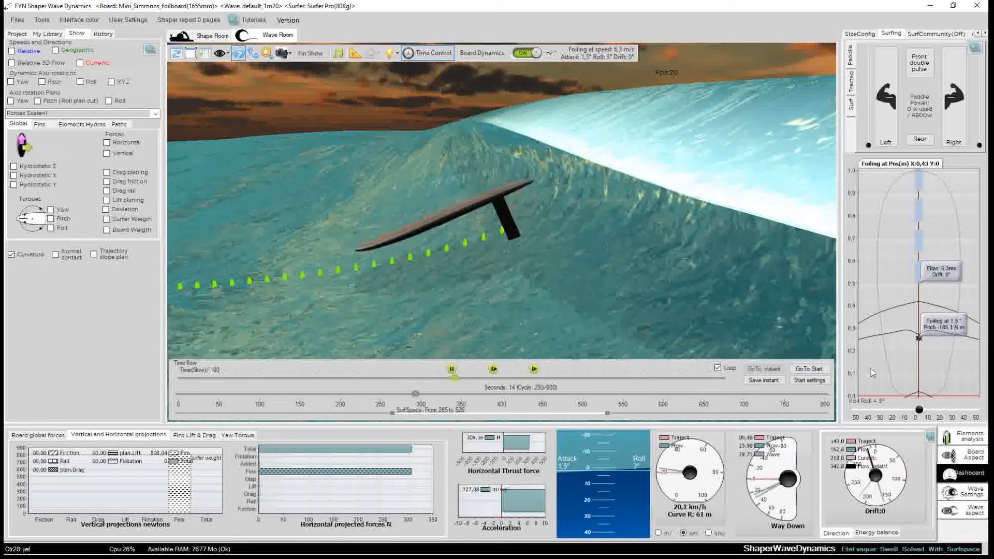
left_click_drag(921, 410, 942, 415)
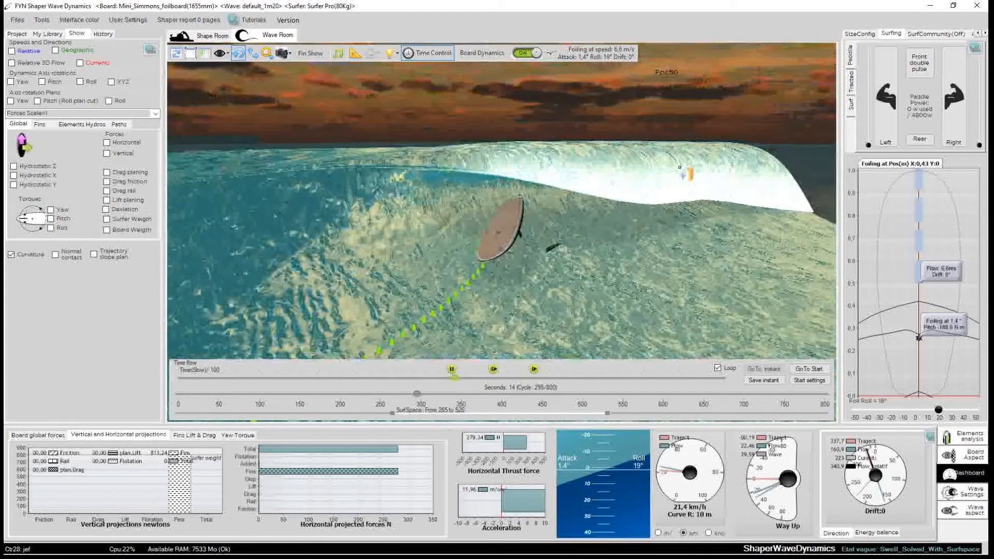
left_click_drag(938, 409, 921, 409)
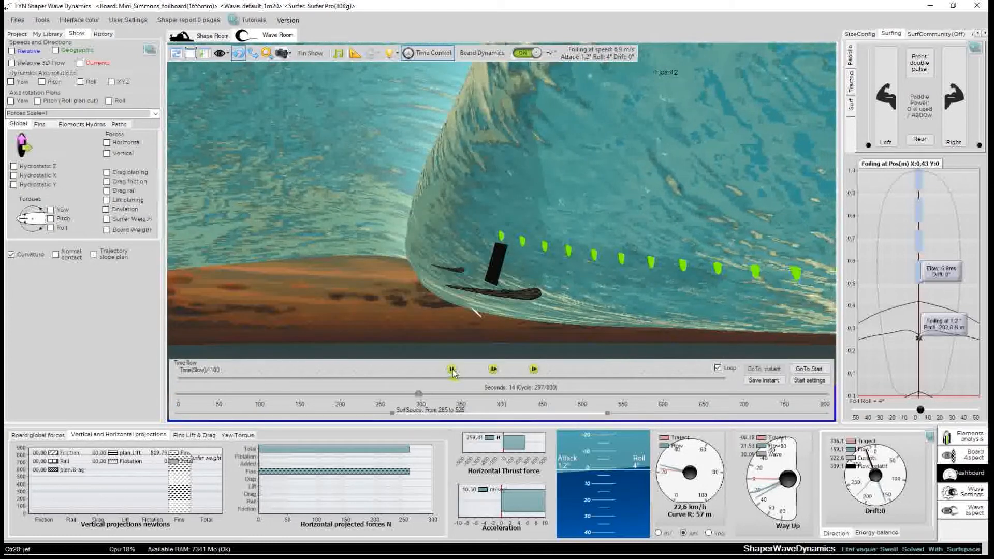
Pause the wave simulation's time flow.
left_click(452, 369)
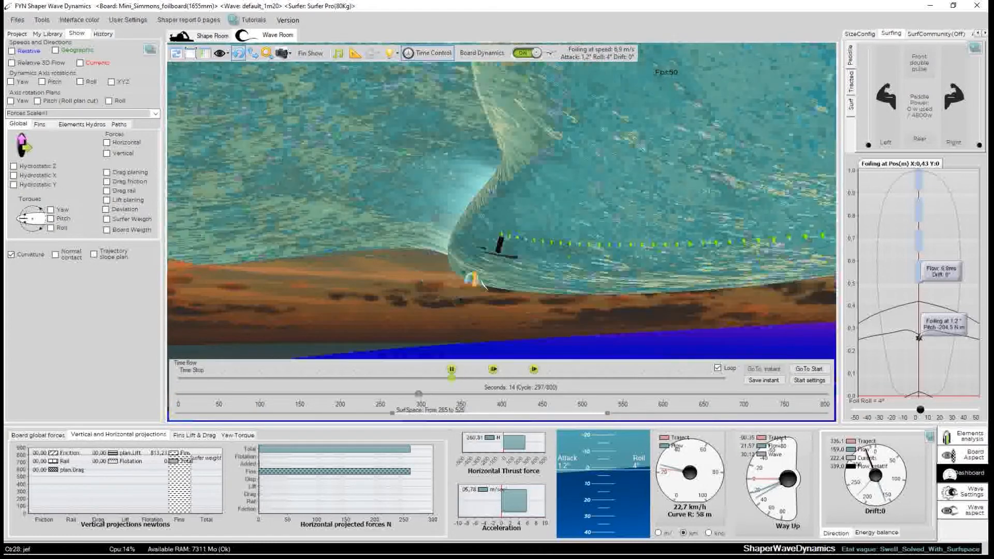
left_click_drag(348, 297, 561, 214)
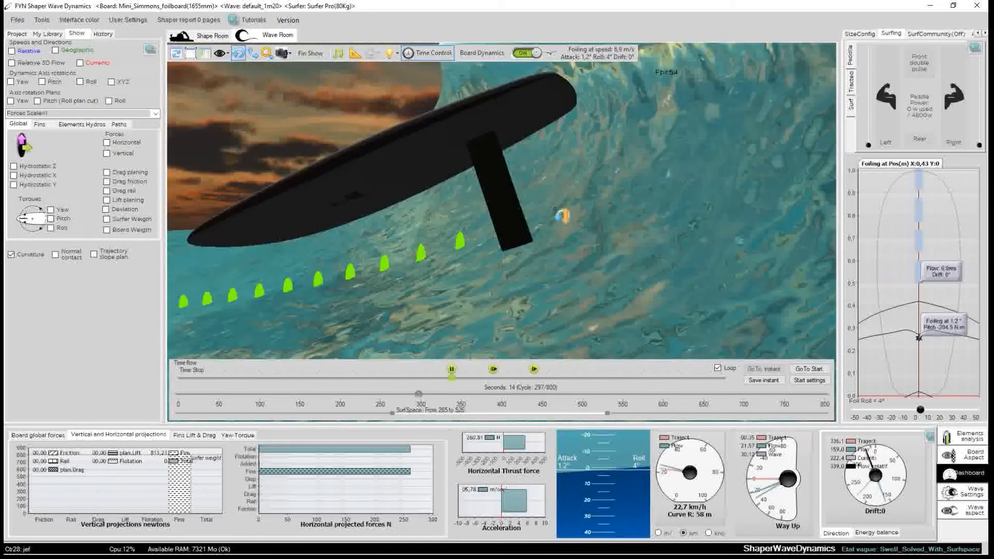
left_click_drag(647, 209, 308, 260)
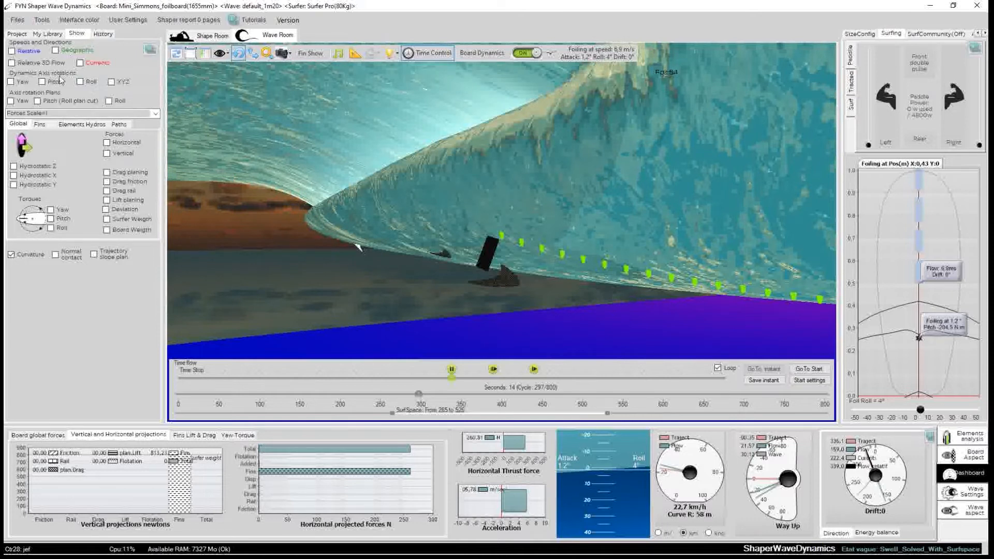
Display the fins' lift force vectors on the foil in the 3D view.
left_click(40, 124)
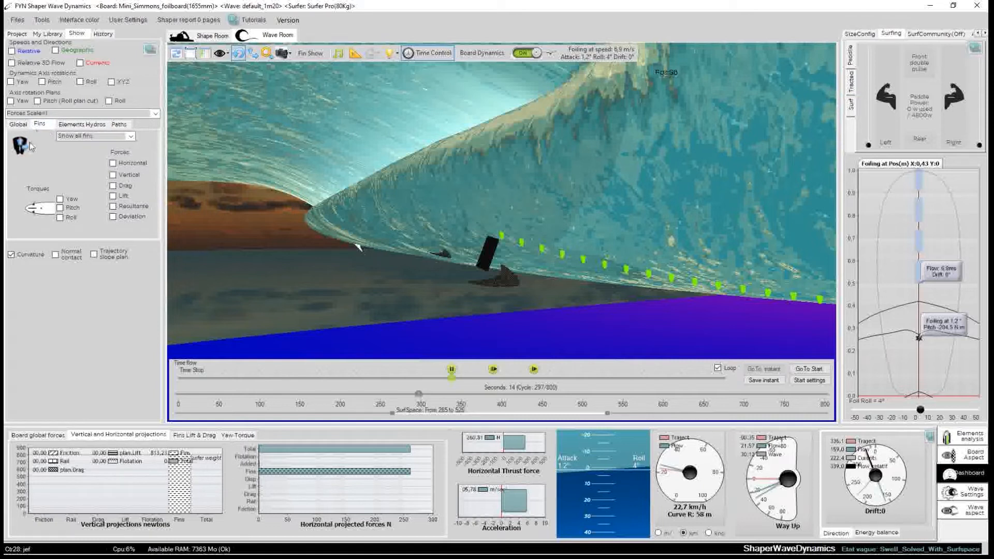
left_click_drag(522, 282, 271, 306)
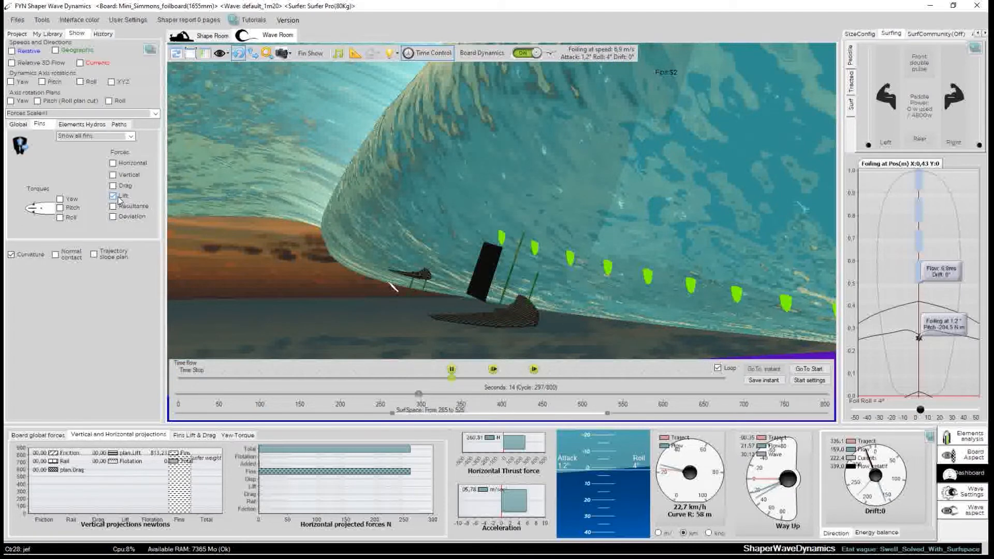
left_click_drag(409, 346, 199, 247)
left_click_drag(482, 327, 233, 274)
left_click_drag(636, 244, 362, 269)
left_click_drag(537, 293, 494, 171)
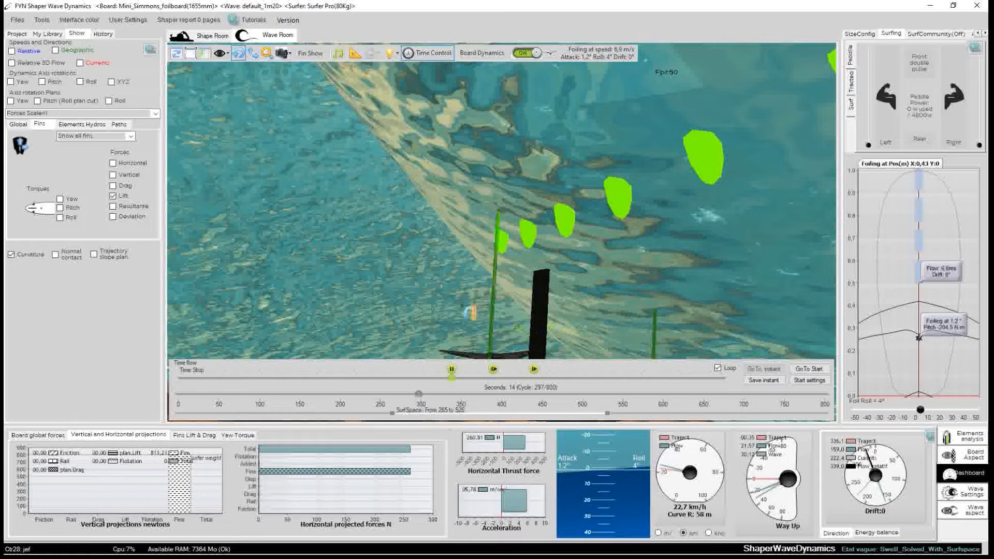
left_click_drag(441, 320, 863, 318)
scroll(554, 315, "down", 5)
left_click_drag(554, 316, 748, 357)
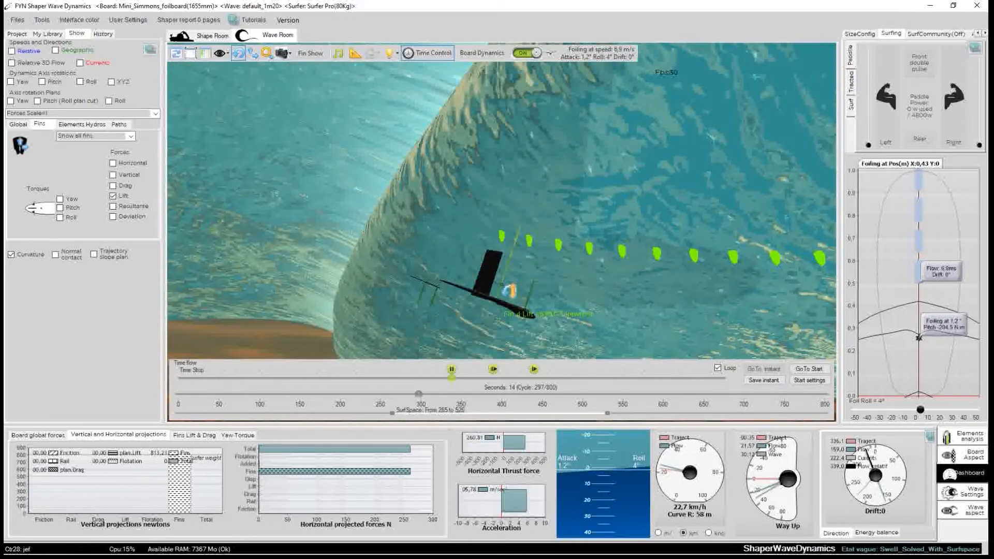
Add the fins' horizontal force vectors to the 3D force display.
mouse_move(502, 280)
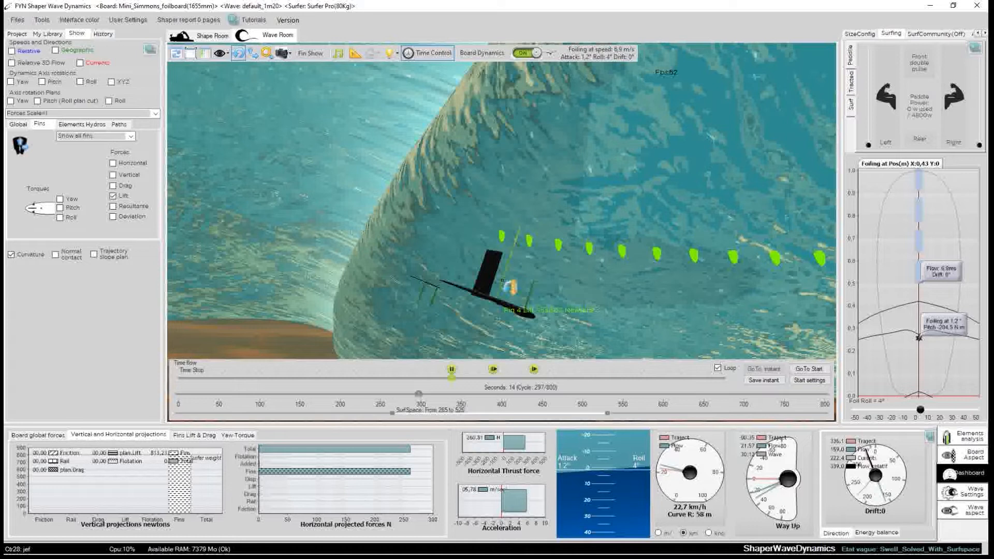
left_click_drag(602, 286, 310, 241)
left_click_drag(641, 312, 342, 233)
left_click_drag(666, 275, 354, 319)
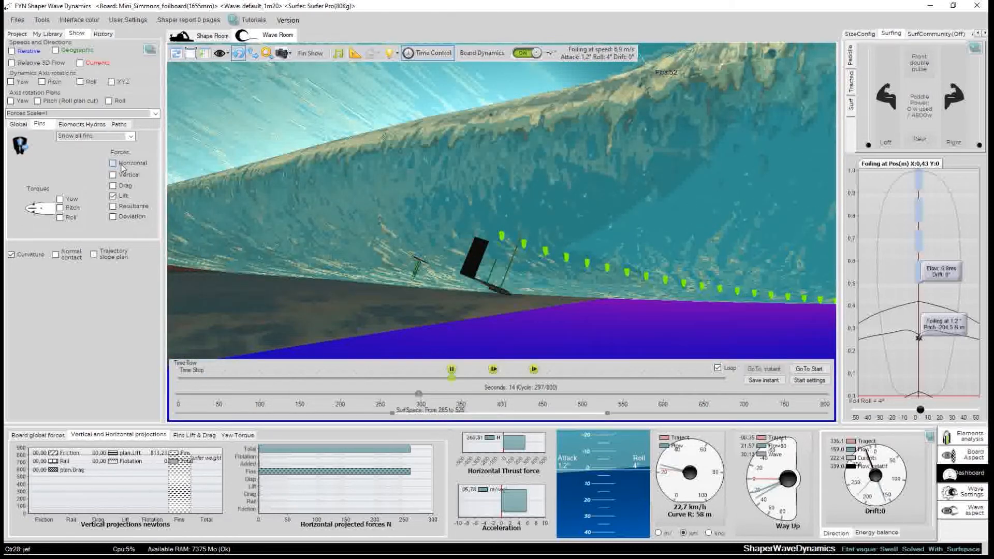
left_click_drag(429, 289, 215, 313)
left_click_drag(566, 328, 417, 321)
left_click_drag(378, 287, 336, 310)
Add the fins' resultant force vectors to the 3D force display.
scroll(360, 322, "up", 3)
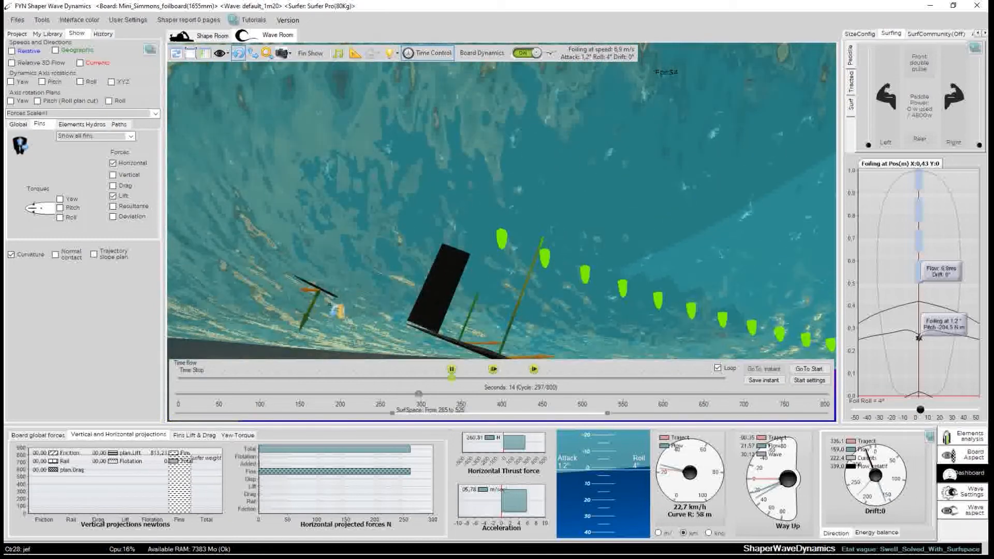
scroll(338, 297, "down", 3)
left_click_drag(392, 281, 378, 299)
scroll(342, 325, "up", 3)
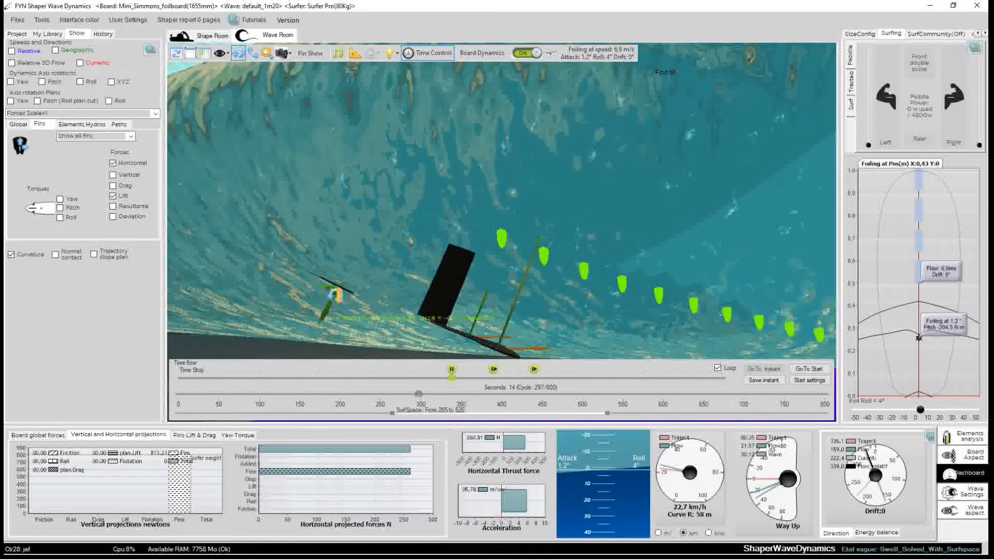
scroll(378, 314, "down", 3)
left_click_drag(378, 315, 349, 322)
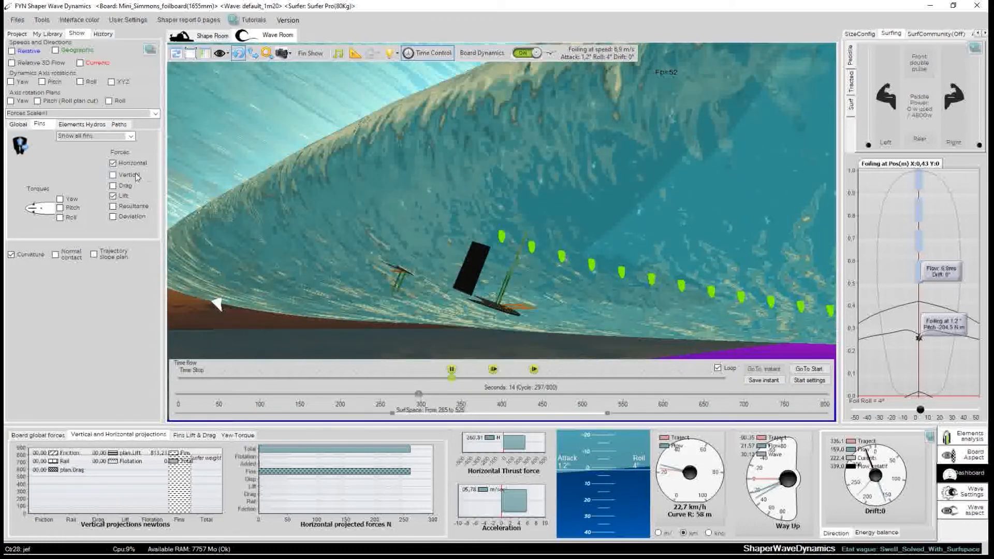
left_click_drag(650, 263, 423, 97)
left_click_drag(701, 212, 147, 157)
mouse_move(482, 167)
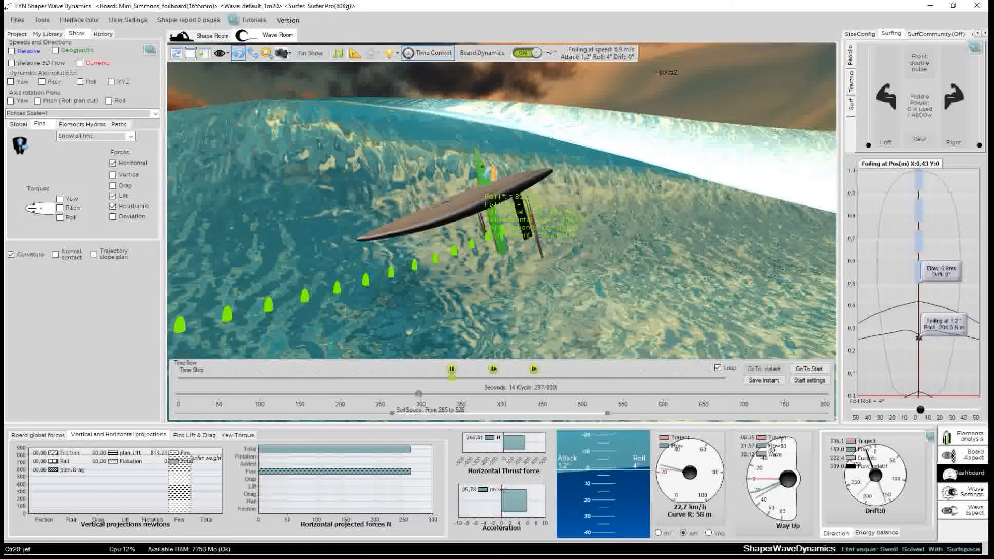
left_click_drag(482, 167, 554, 326)
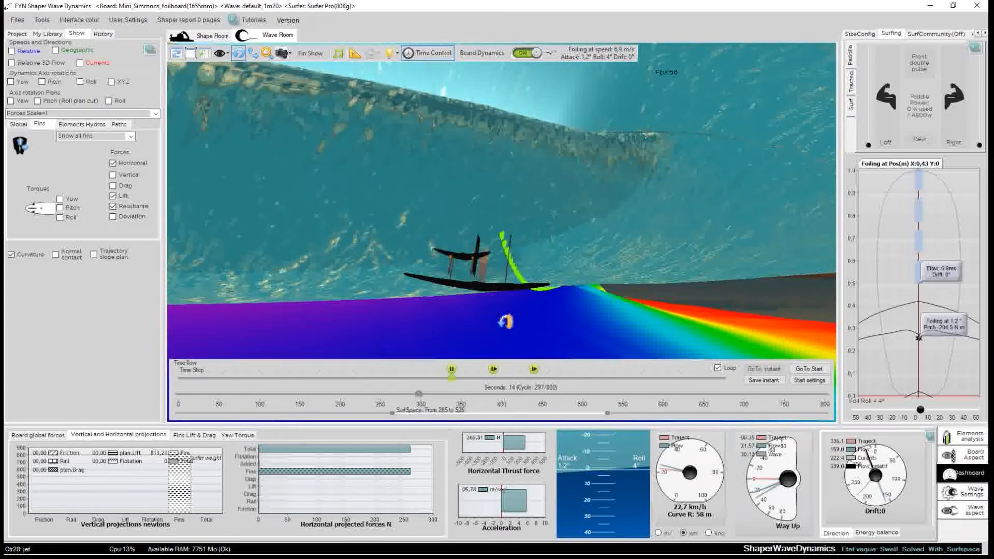
left_click_drag(487, 305, 620, 327)
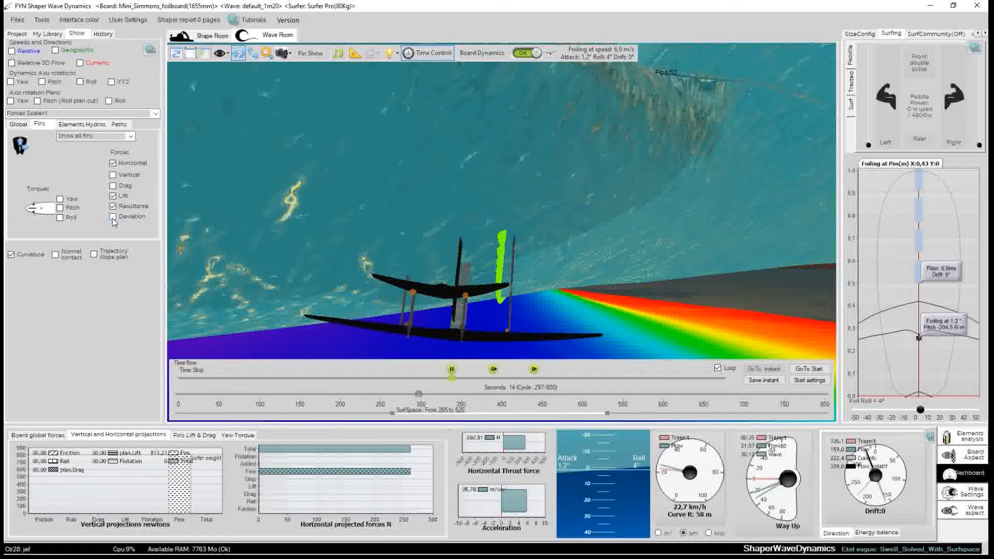
Resume the simulation and roll the foil to about 21°, then pause time flow again.
left_click_drag(487, 307, 498, 325)
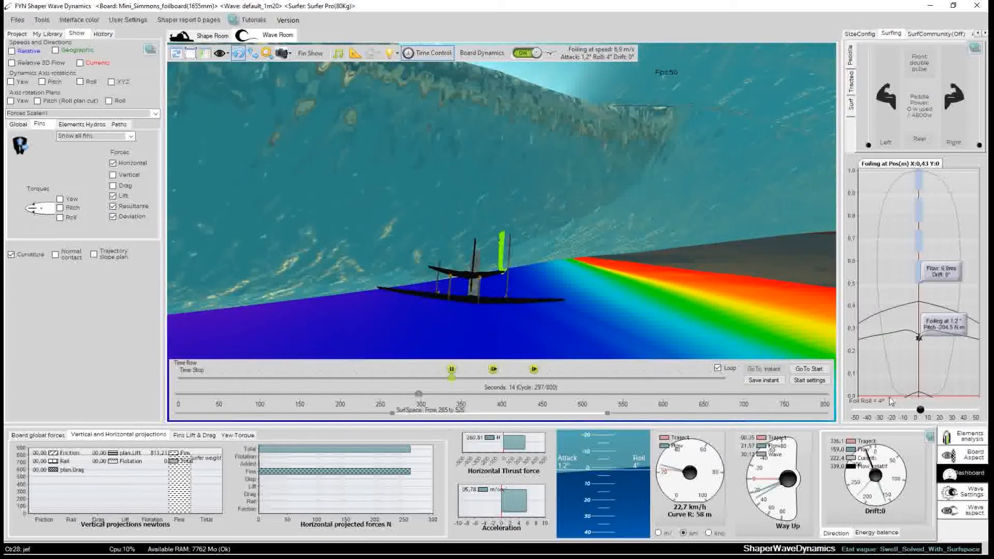
left_click(919, 410)
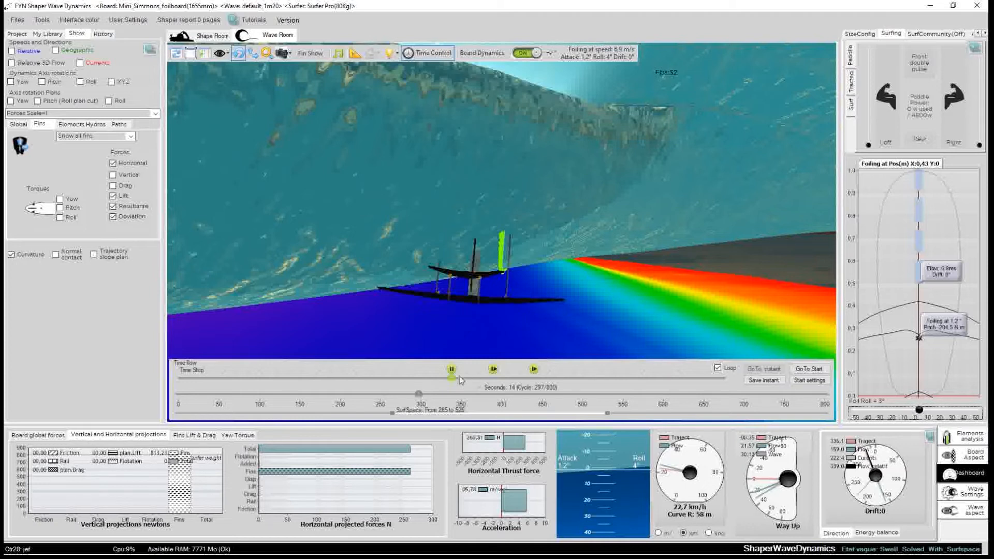
left_click(493, 369)
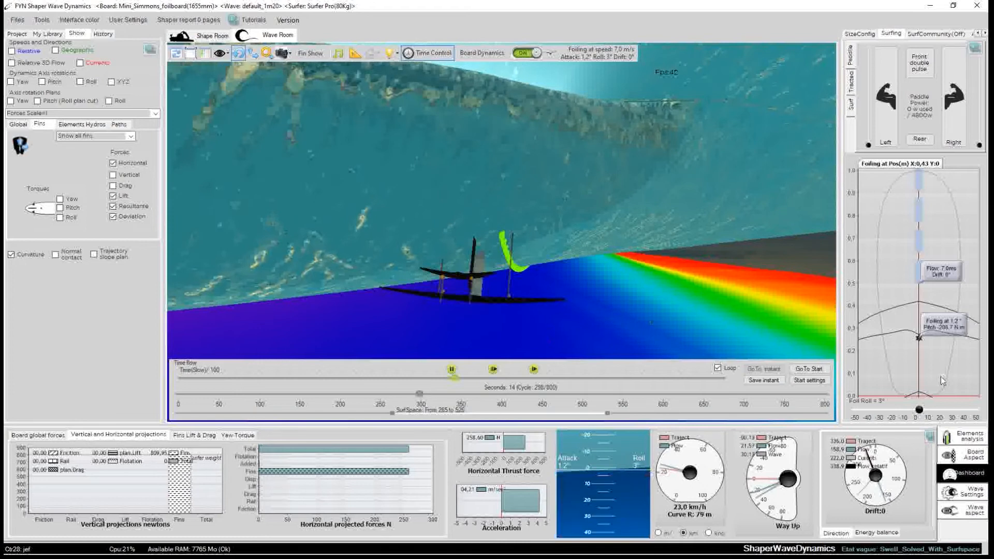
left_click(931, 410)
left_click_drag(931, 409, 941, 410)
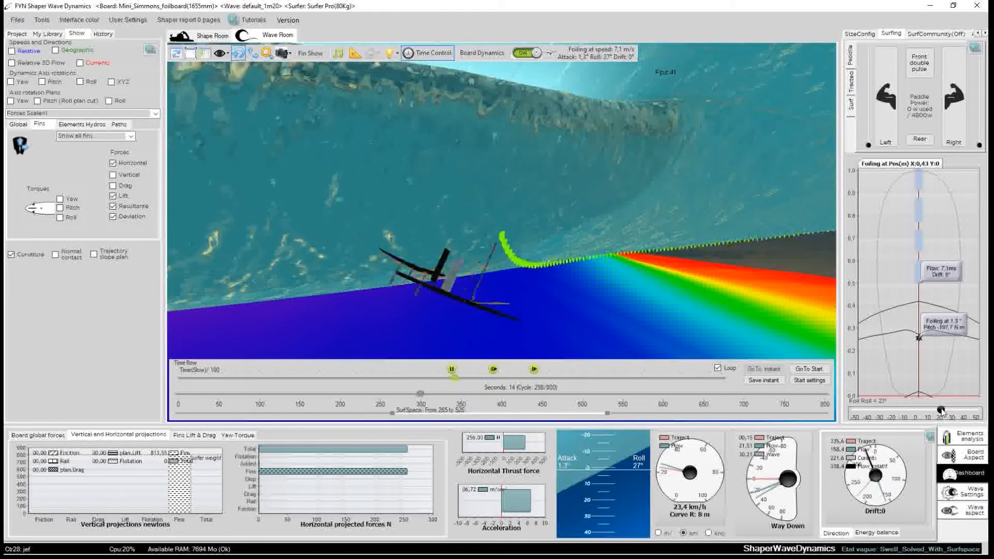
left_click(452, 369)
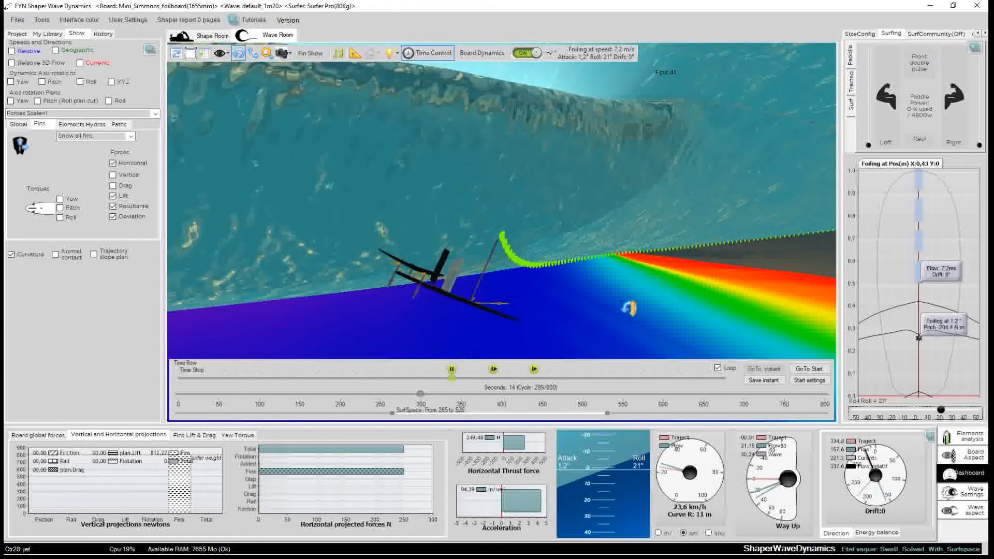
Hide the fins' horizontal, lift and resultant force vectors in the 3D view.
mouse_move(626, 284)
left_mouse_down()
mouse_move(549, 295)
mouse_move(422, 287)
mouse_move(557, 317)
mouse_move(458, 265)
mouse_move(280, 310)
left_mouse_up()
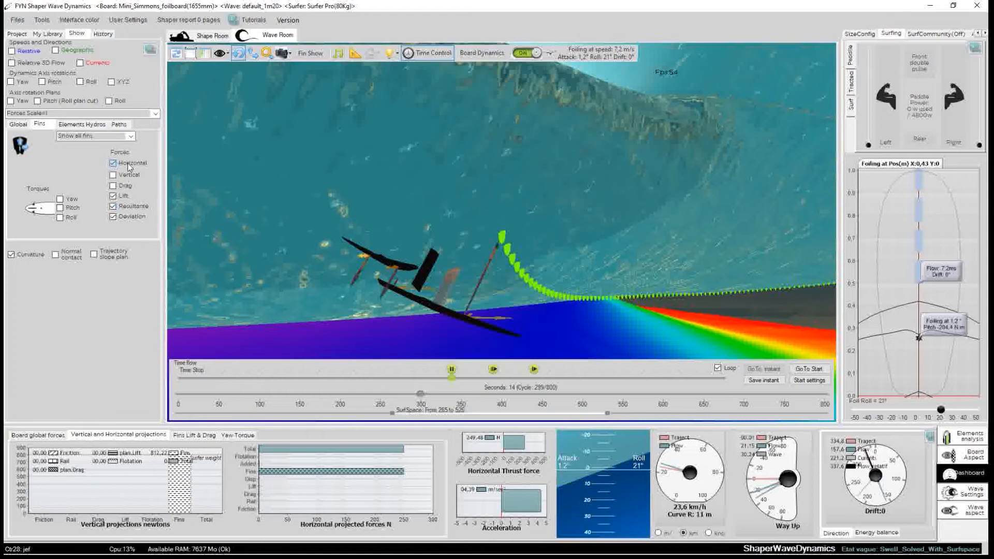
left_click(127, 207)
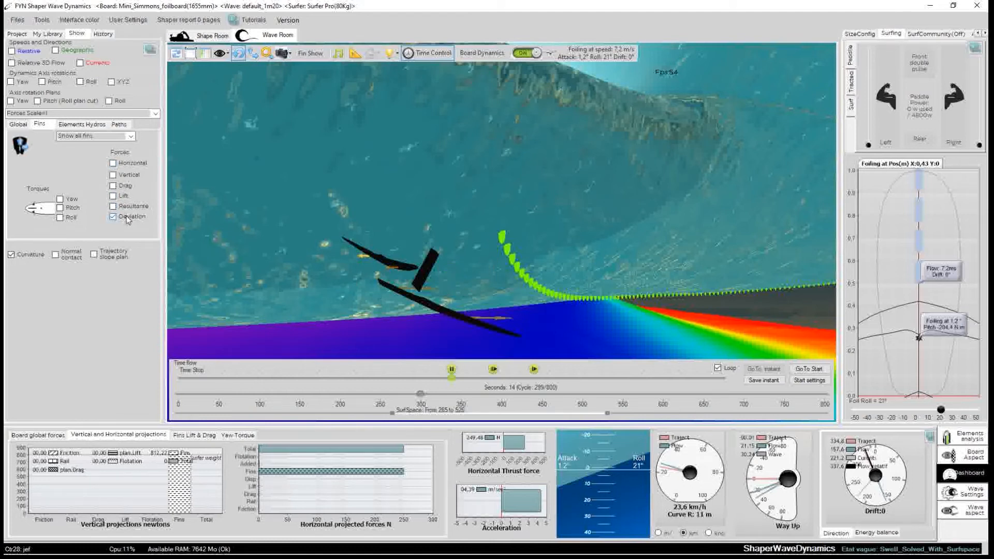
left_click_drag(454, 266, 454, 323)
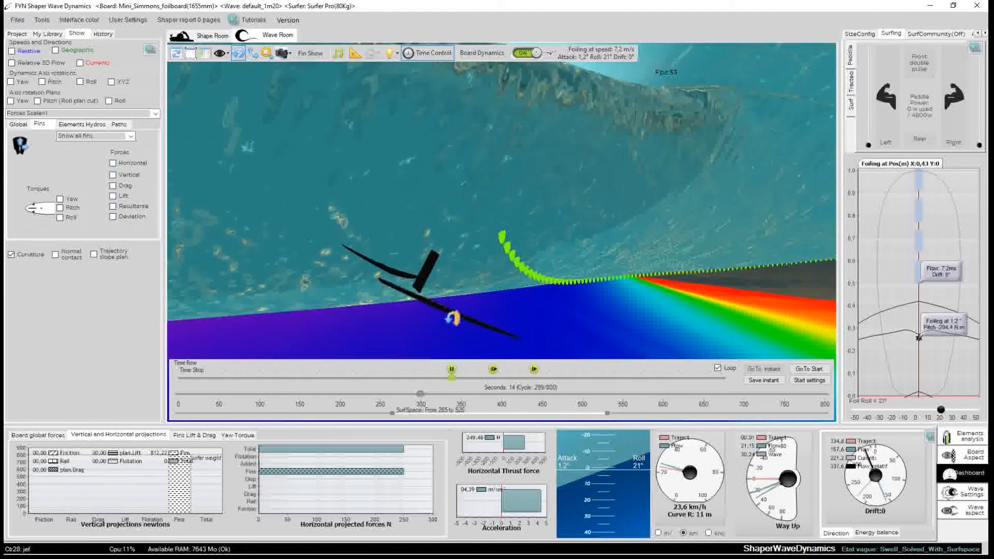
Change the 3D camera view to centre on the foil.
left_click(225, 55)
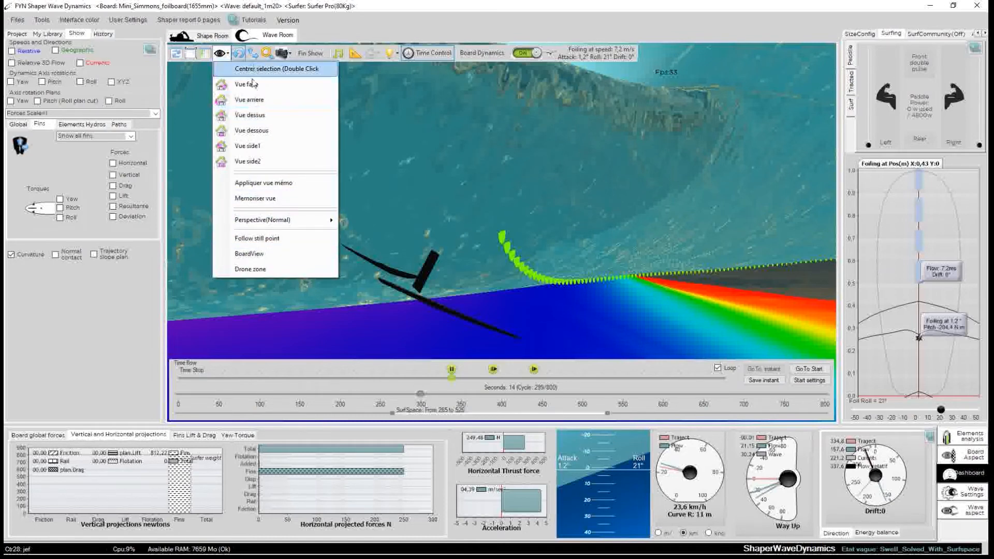
left_click(253, 53)
left_click_drag(457, 254, 442, 241)
left_click_drag(408, 193, 408, 197)
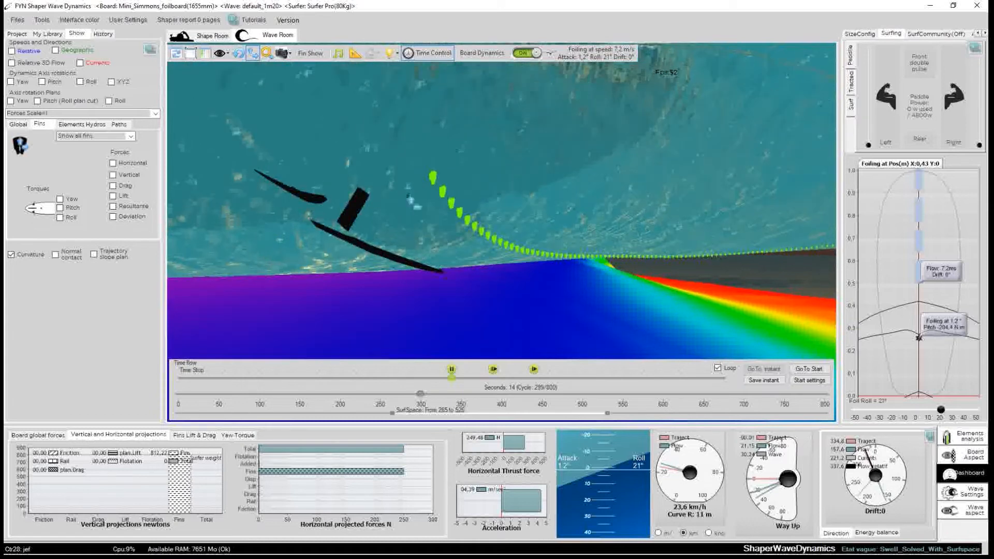
scroll(310, 150, "up", 3)
left_click_drag(335, 181, 358, 186)
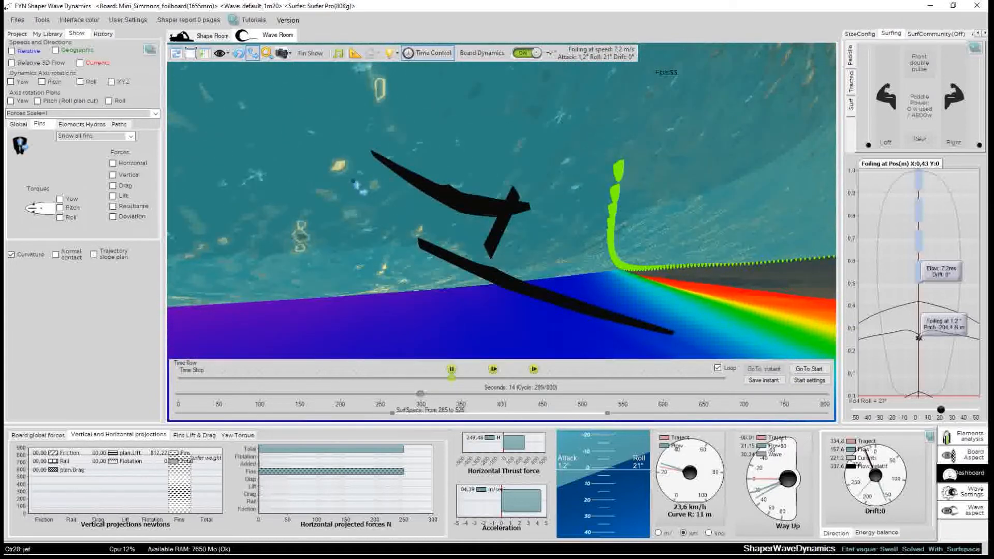
Display the fins' deviation force vectors on the foil in the 3D view.
left_click(113, 217)
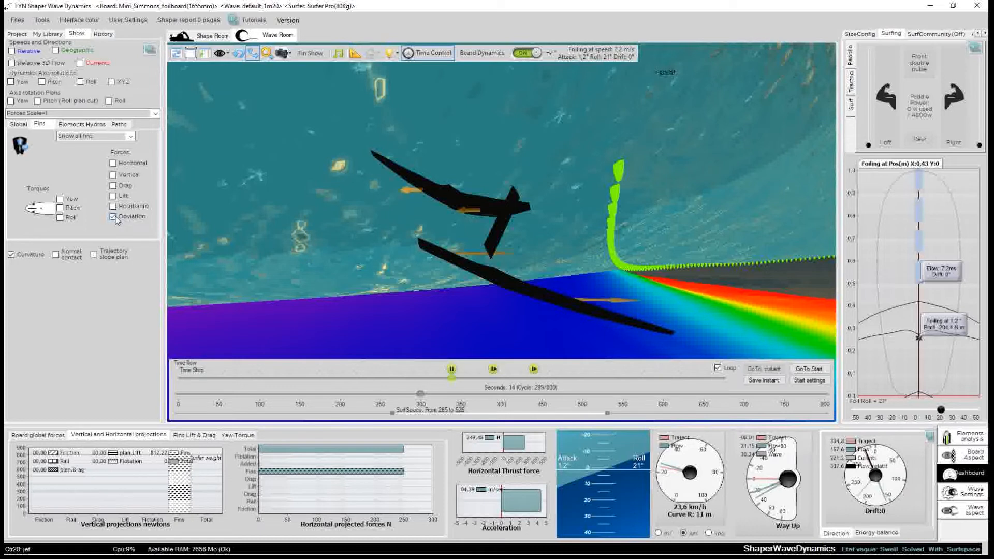
mouse_move(378, 215)
left_mouse_down()
mouse_move(379, 230)
mouse_move(379, 222)
left_mouse_up()
scroll(379, 222, "down", 1)
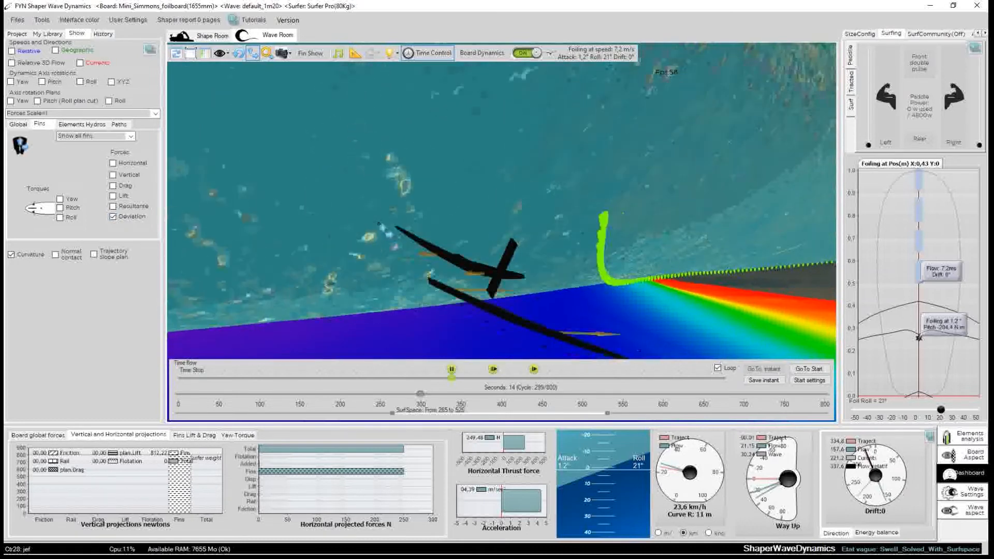
left_click_drag(537, 240, 546, 228)
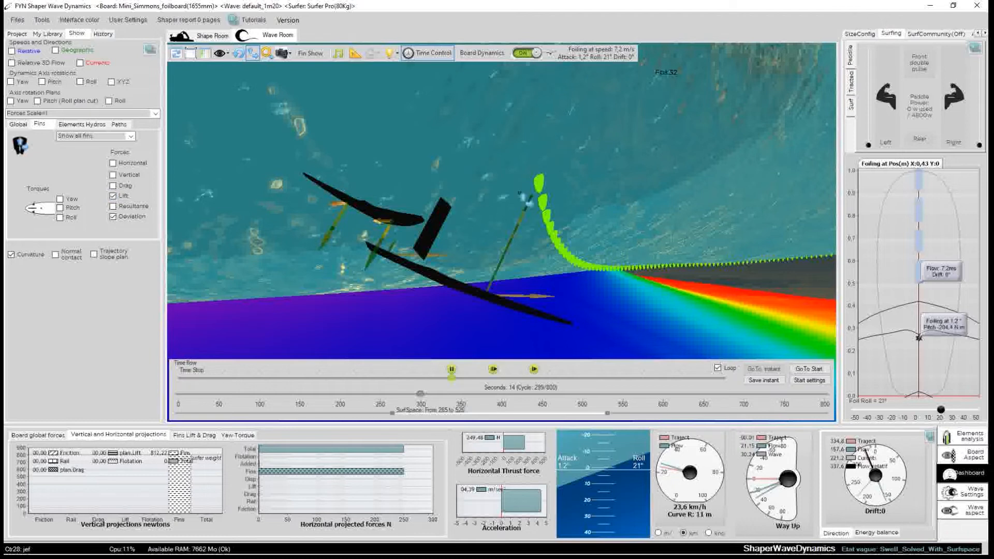
Orbit around the foil to examine the deviation and lift force vectors on each fin.
left_click_drag(470, 208, 569, 213)
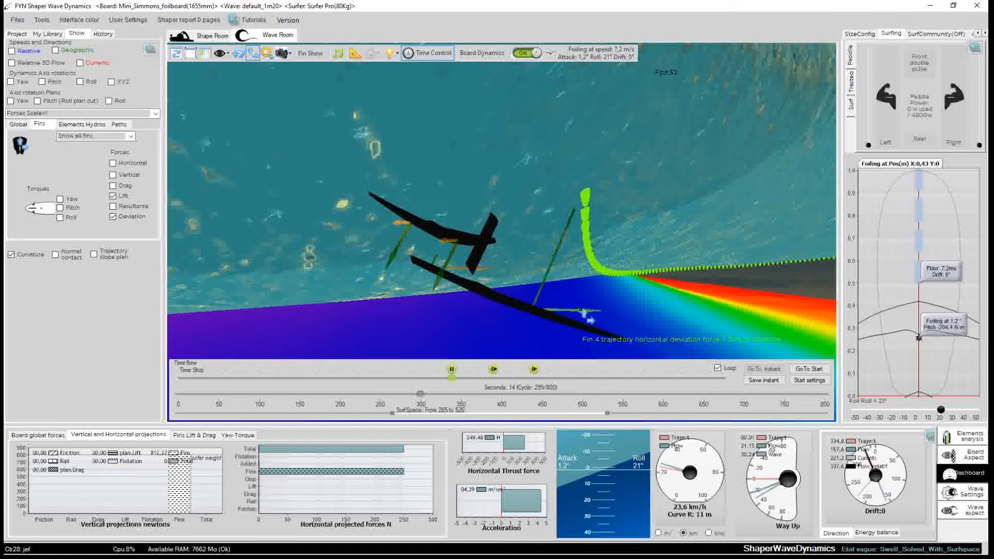
left_click_drag(493, 323, 472, 319)
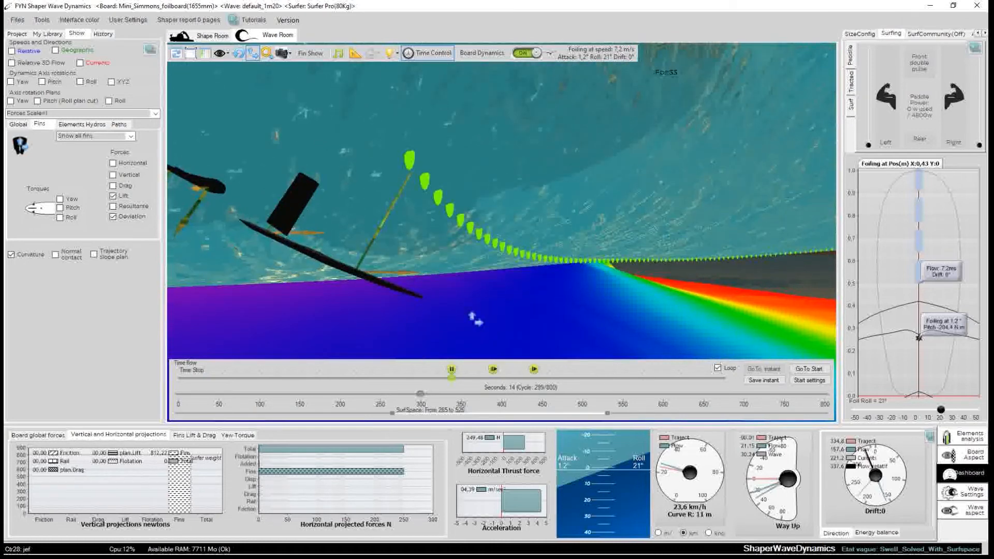
left_click_drag(313, 300, 291, 289)
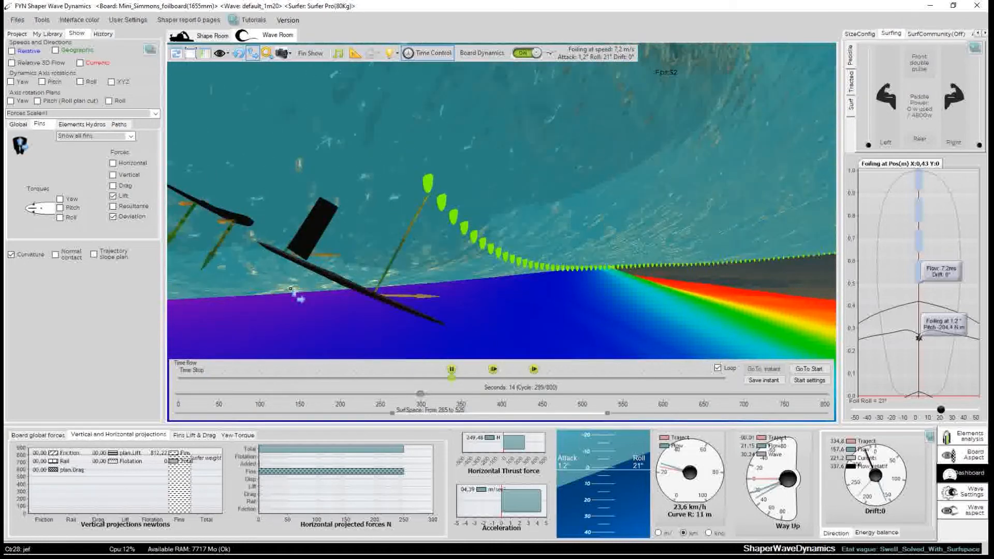
scroll(465, 290, "down", 6)
left_click_drag(463, 281, 487, 255)
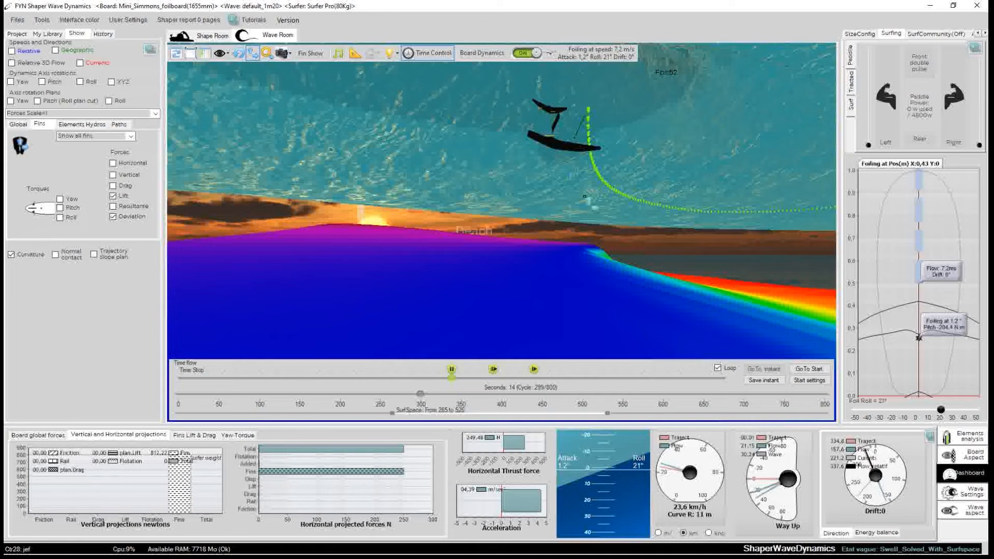
left_click_drag(487, 223, 471, 254)
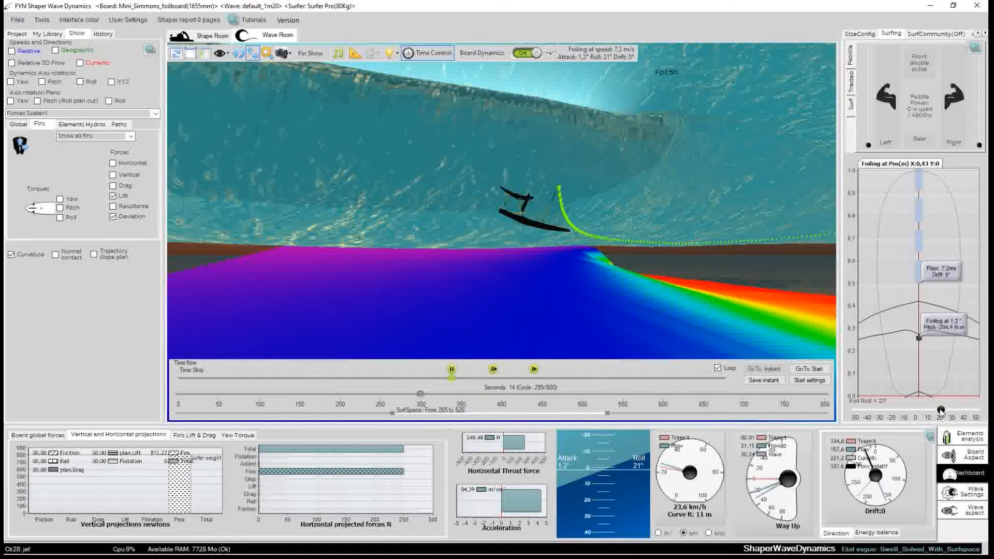
Resume the simulation and roll the foil to about -29°, then pause time flow.
left_click(918, 410)
left_click(493, 369)
left_click_drag(917, 410, 951, 410)
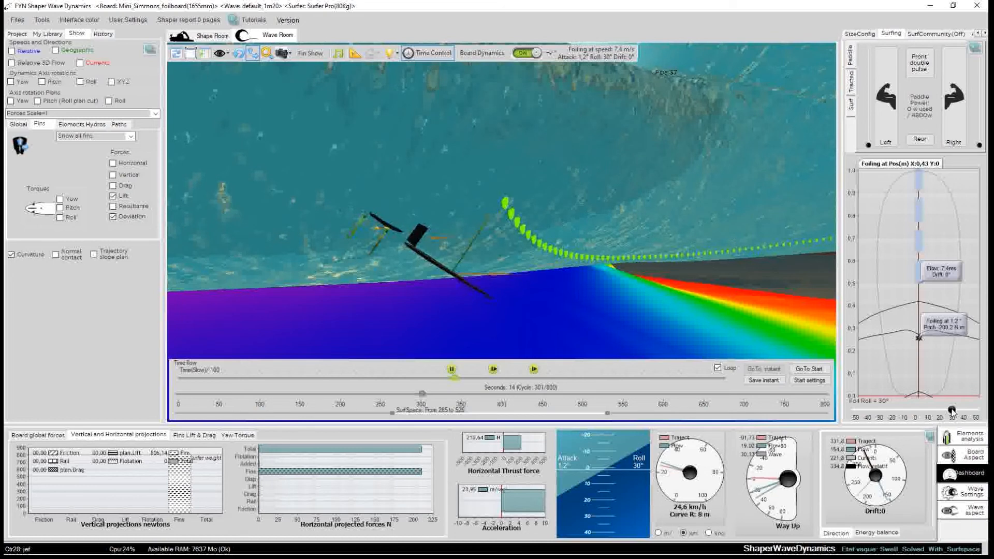
left_click_drag(956, 411, 881, 413)
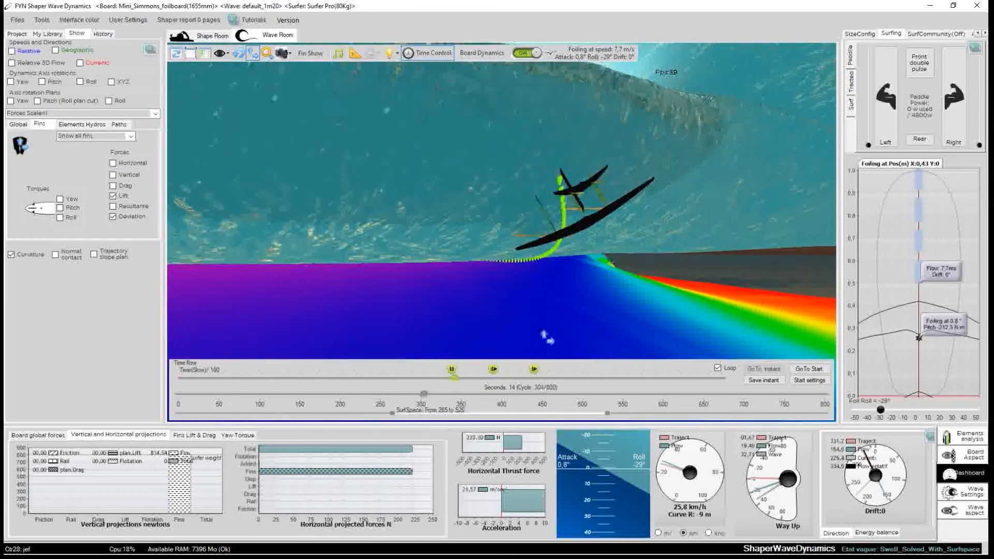
left_click(451, 369)
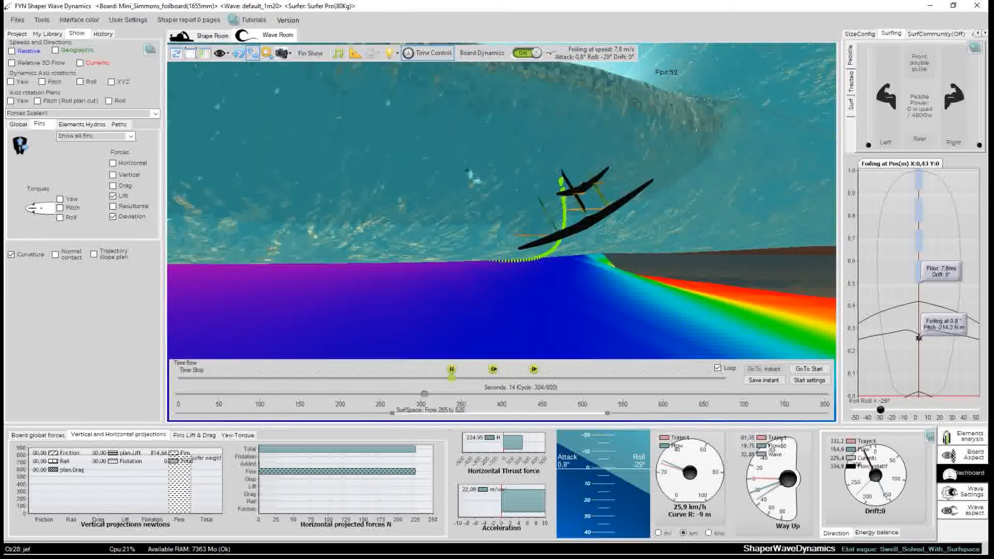
Orbit and zoom around the foil to examine its force vectors under the wave from several angles.
left_click_drag(430, 184, 674, 283)
scroll(495, 147, "up", 3)
left_click_drag(652, 161, 142, 289)
left_click_drag(329, 257, 547, 200)
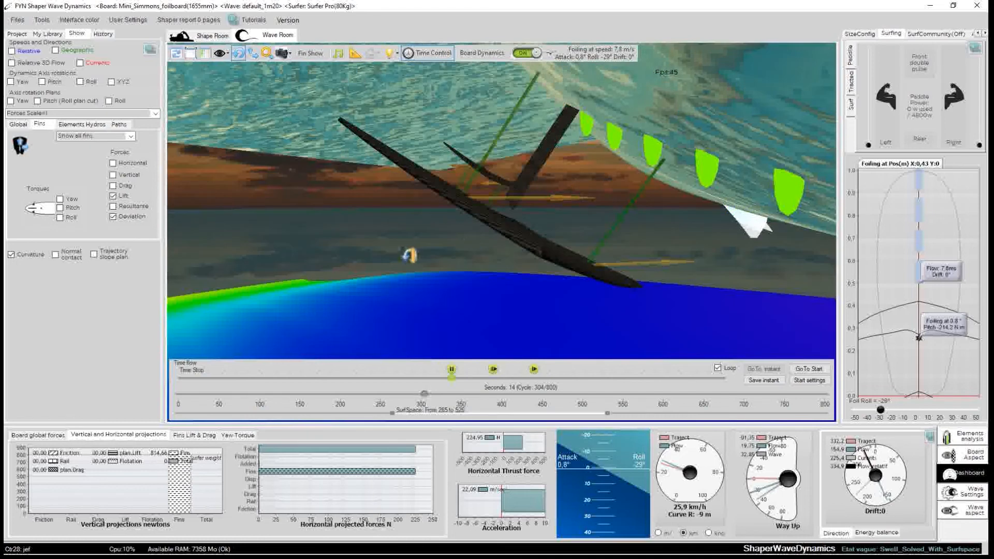
left_click_drag(409, 254, 434, 258)
left_click_drag(570, 221, 692, 195)
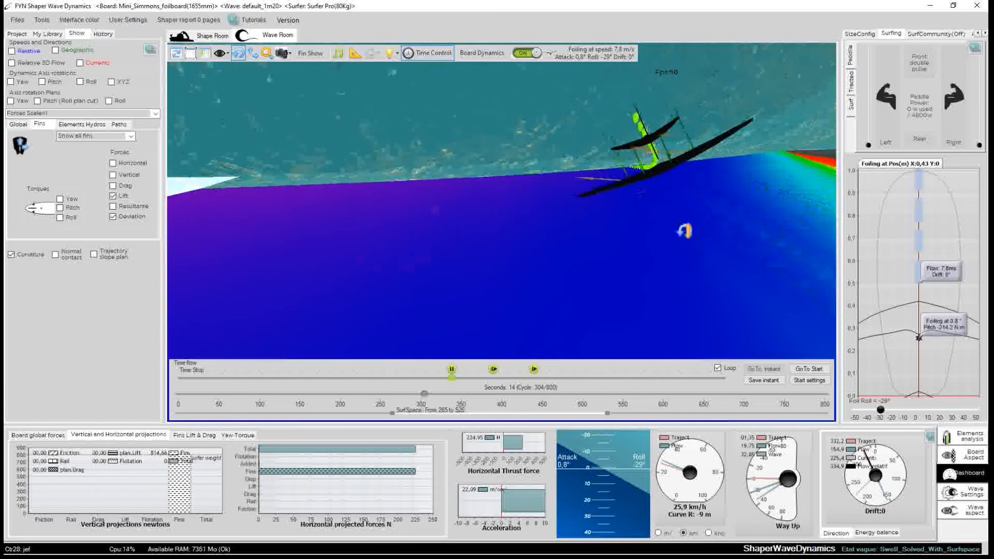
left_click_drag(685, 230, 673, 121)
left_click_drag(635, 229, 614, 172)
left_click_drag(633, 132, 716, 143)
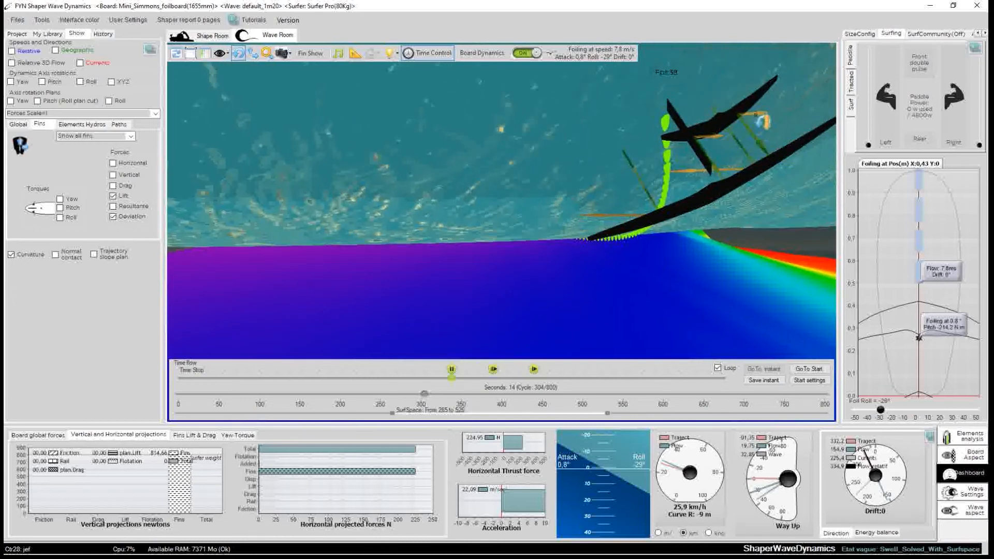
left_click_drag(546, 160, 545, 208)
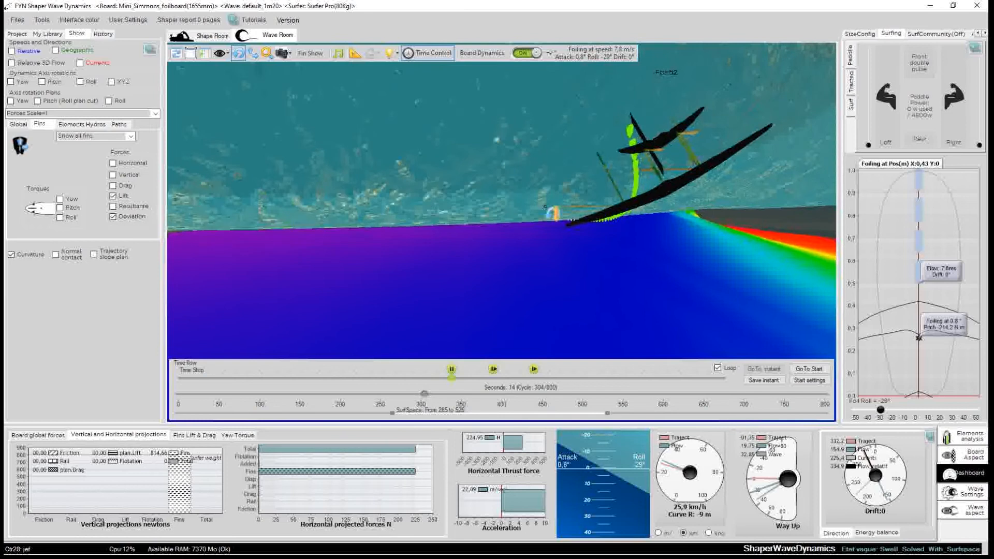
left_click_drag(504, 155, 641, 141)
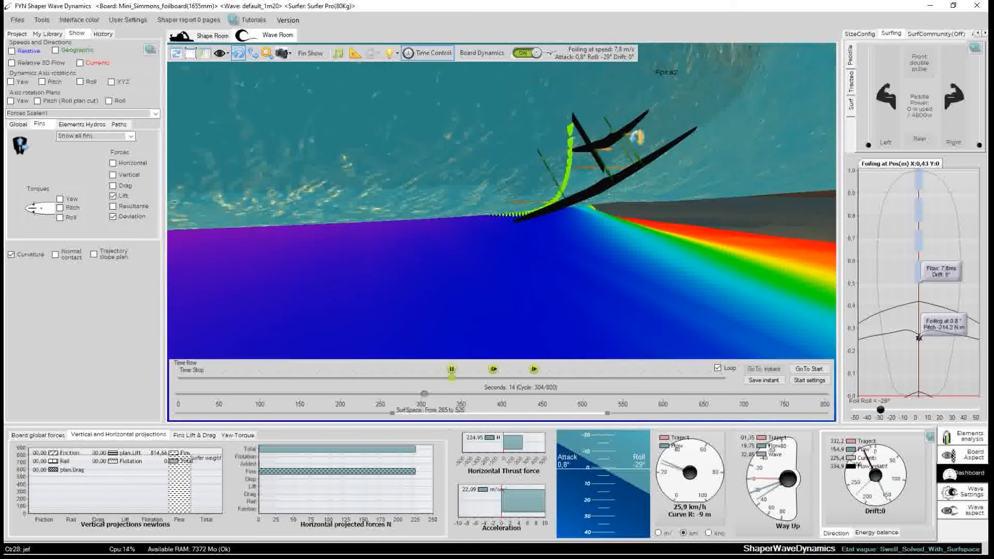
left_click_drag(456, 148, 533, 174)
left_click_drag(477, 135, 545, 191)
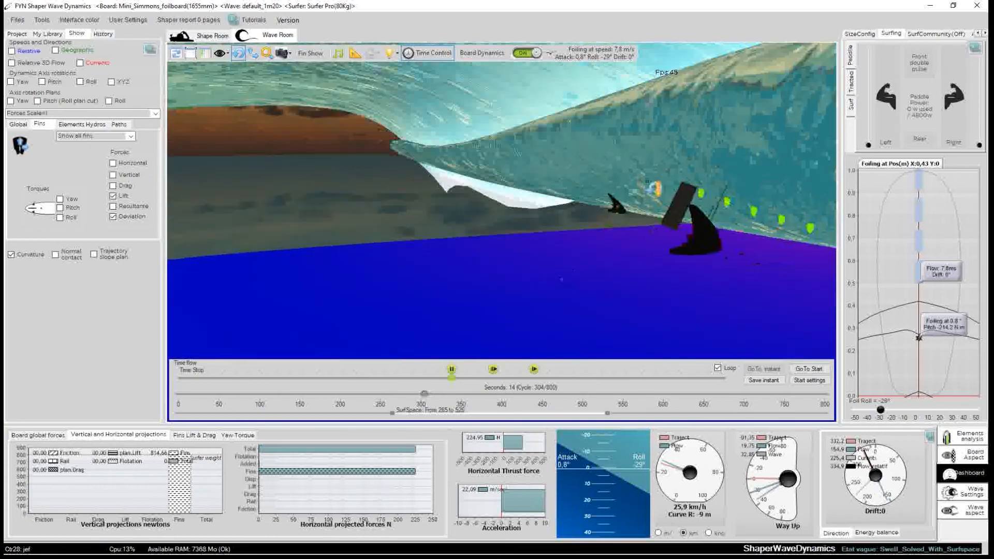
left_click_drag(634, 148, 384, 93)
left_click_drag(472, 248, 398, 222)
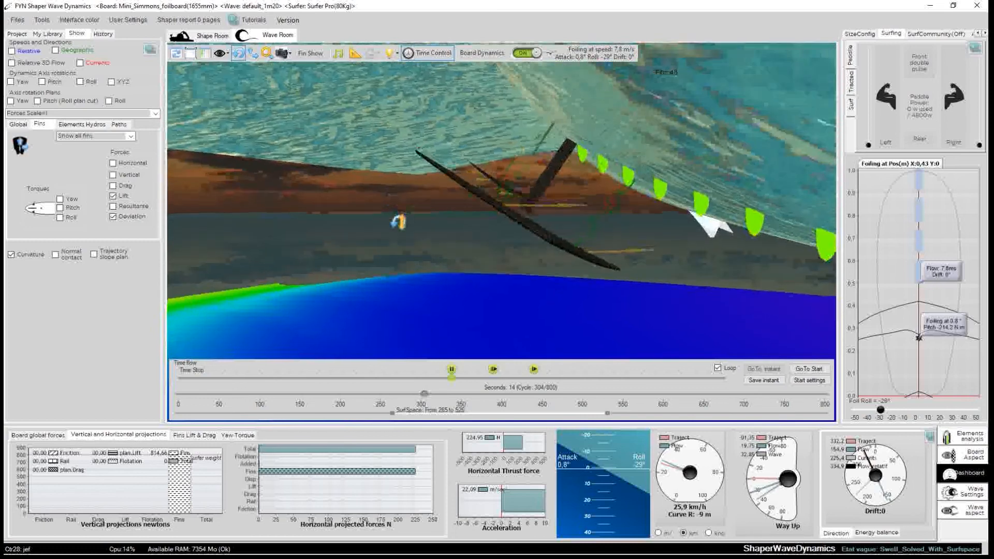
left_click_drag(674, 277, 498, 233)
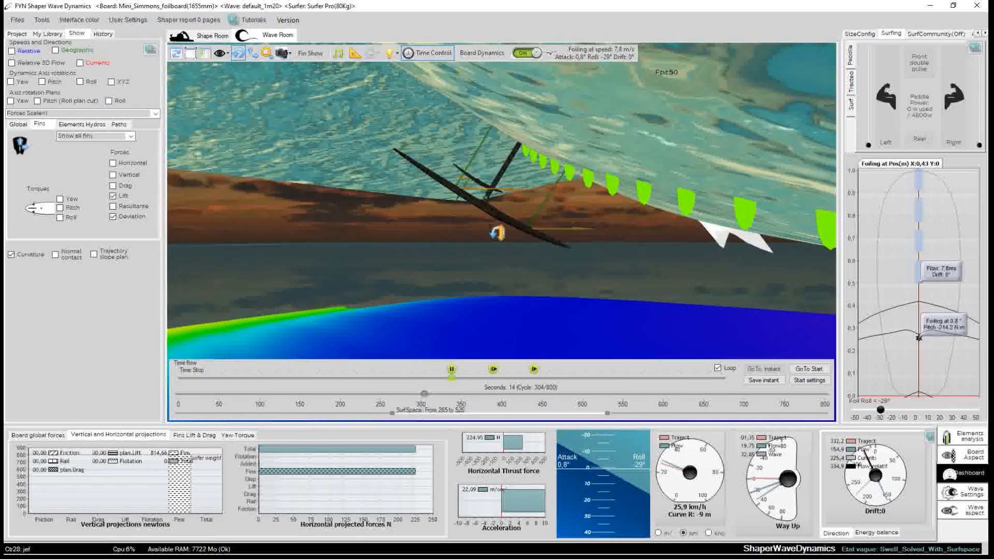
left_click_drag(532, 281, 410, 266)
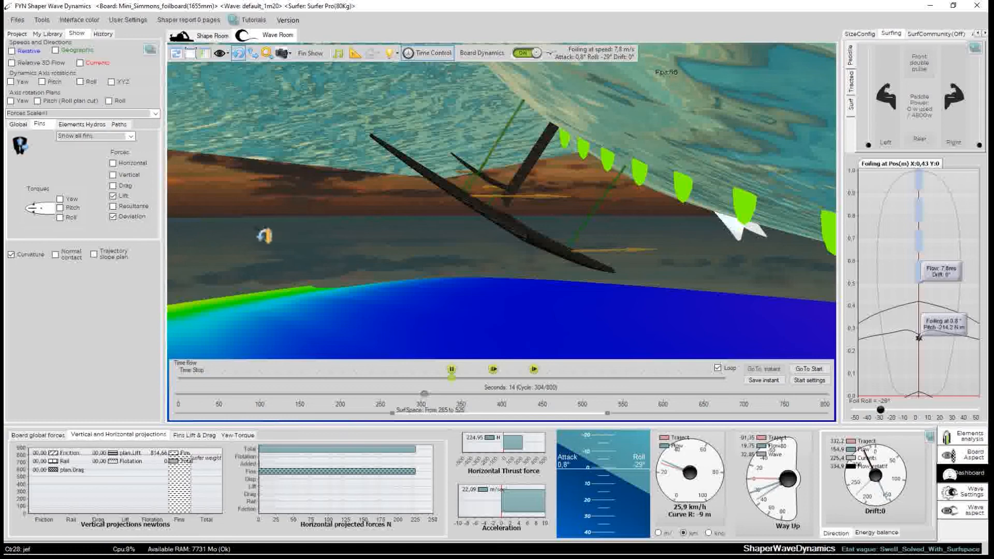
left_click_drag(374, 232, 357, 222)
left_click_drag(513, 184, 345, 238)
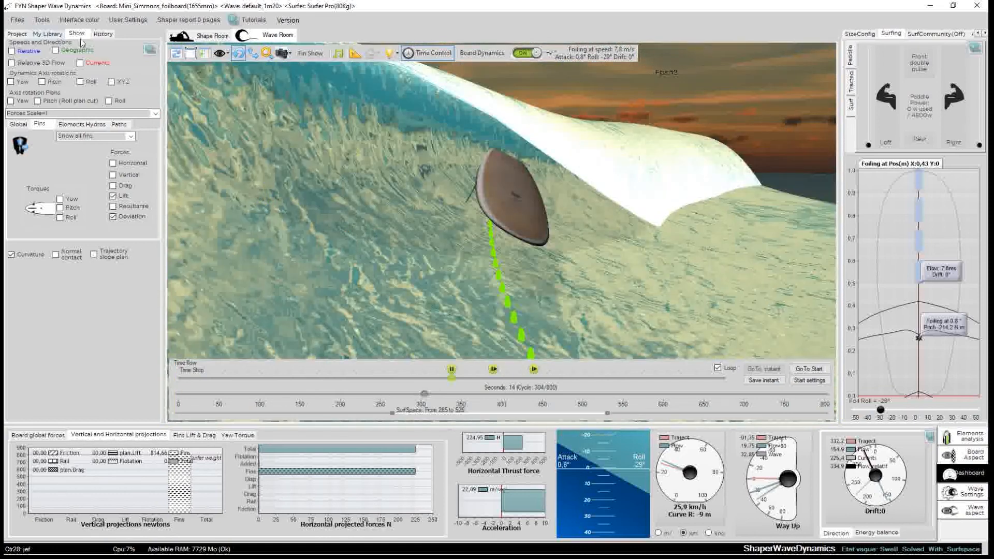
Open the fins history charts, resume the simulation and enable data history recording.
left_click(98, 36)
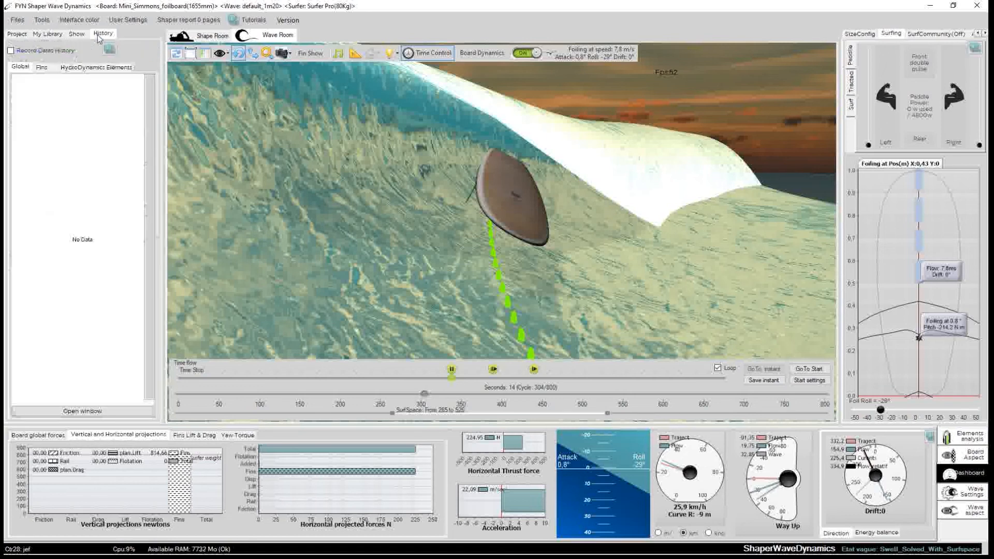
left_click(43, 69)
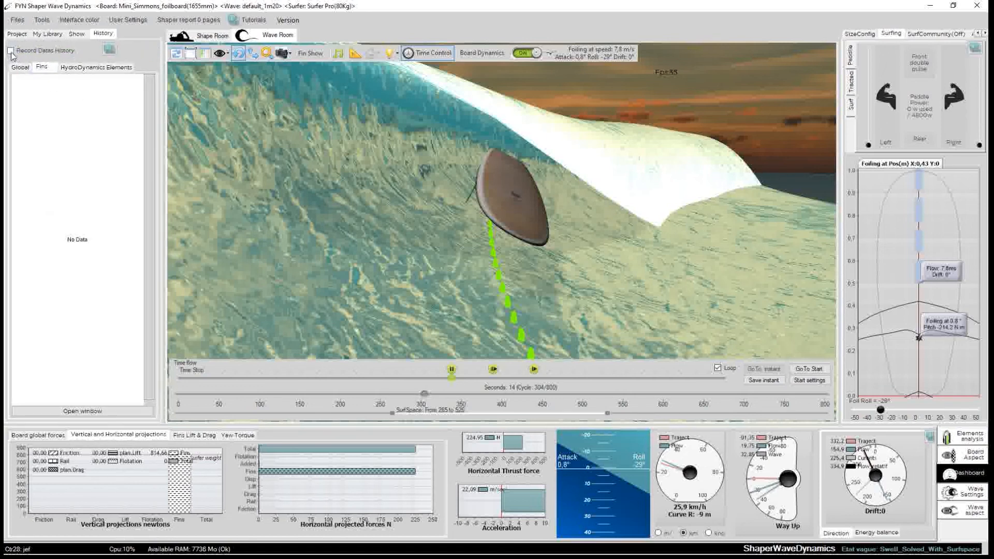
left_click_drag(600, 300, 585, 244)
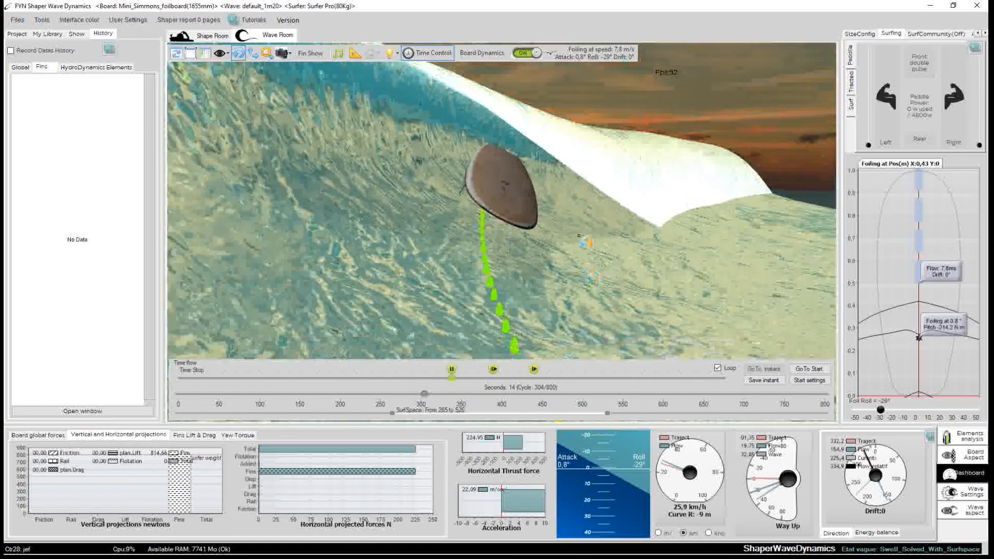
left_click(493, 370)
left_click(10, 50)
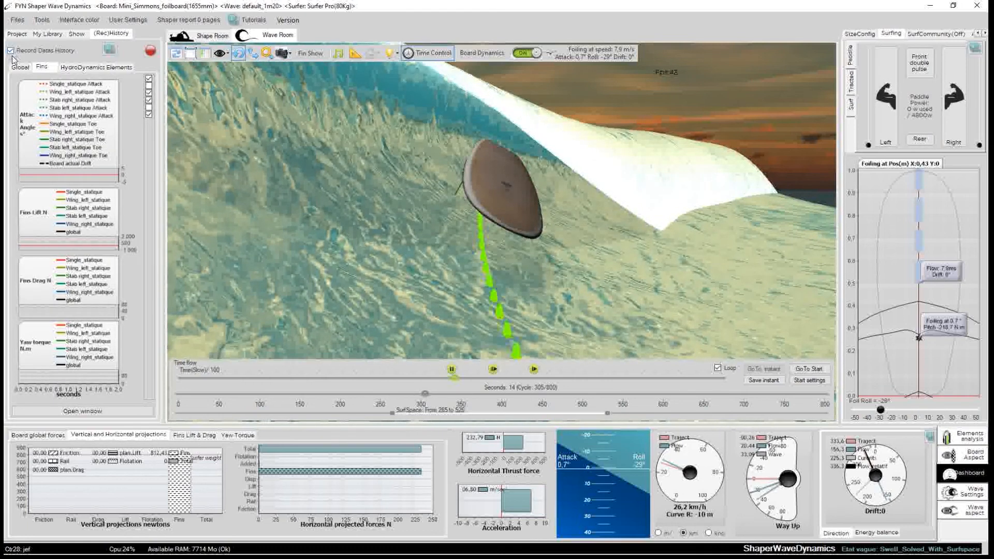
Roll the foil back to about 3° while the ride continues.
left_click_drag(497, 253, 540, 238)
left_click_drag(546, 278, 577, 281)
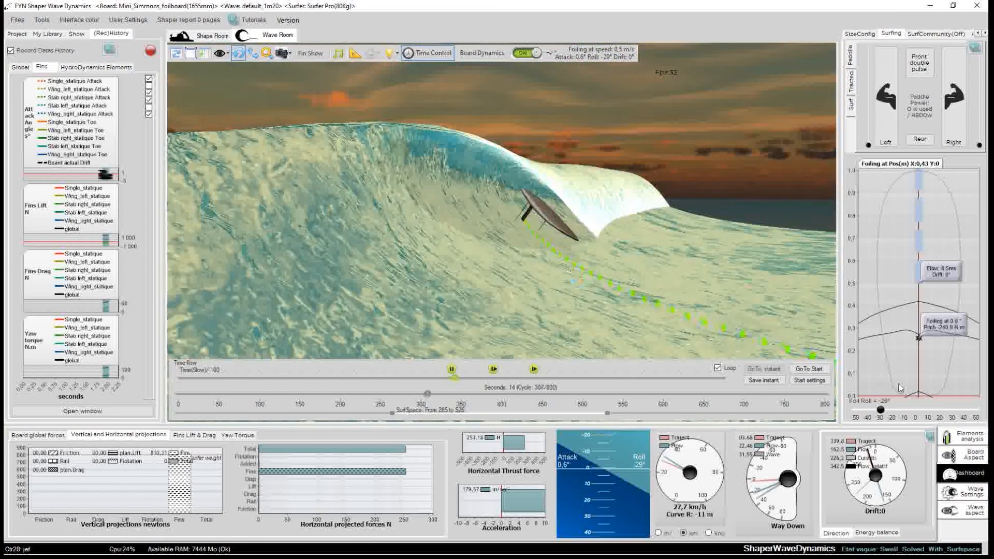
left_click_drag(895, 411, 950, 410)
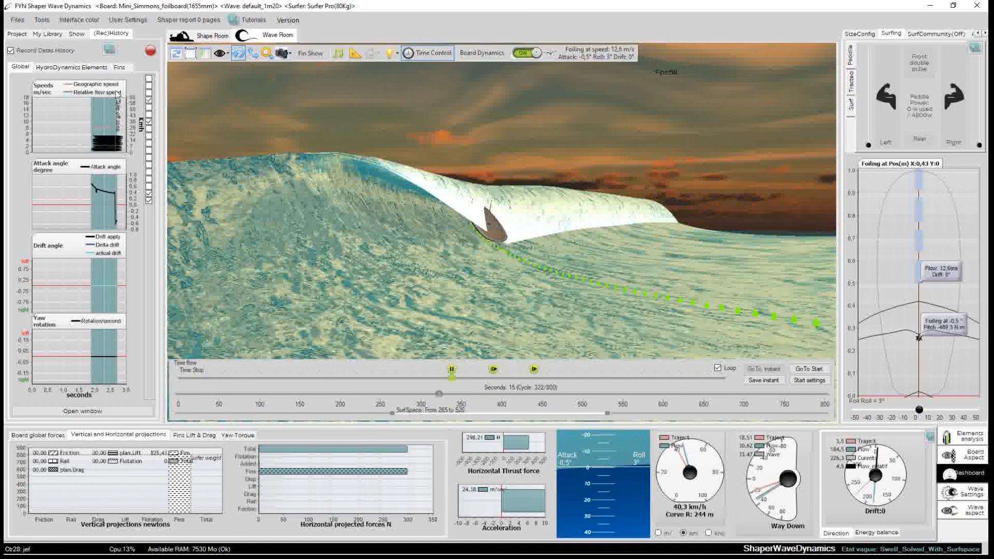
Browse the recorded hydrodynamic elements, fins and global history charts, then return to the display options.
left_click(47, 68)
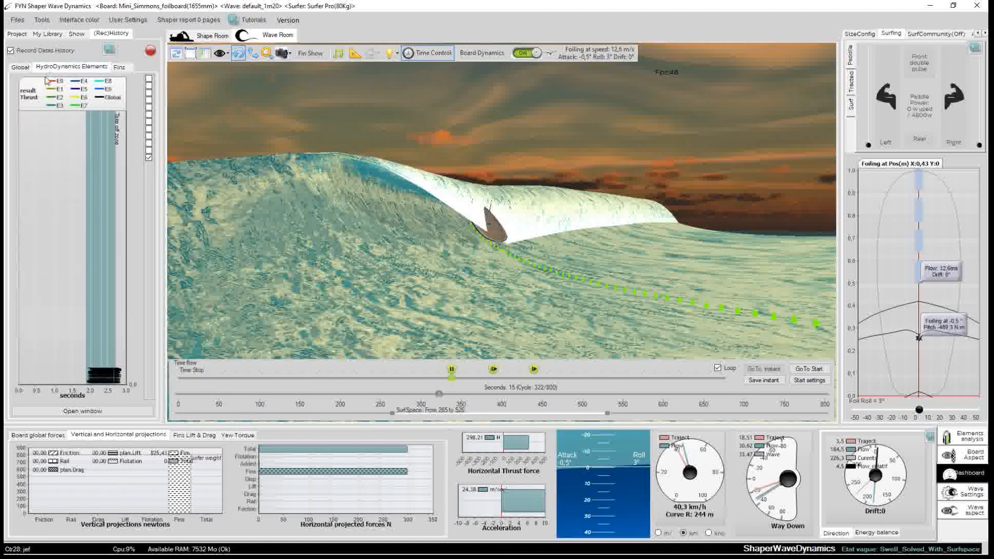
left_click(119, 68)
left_click(20, 67)
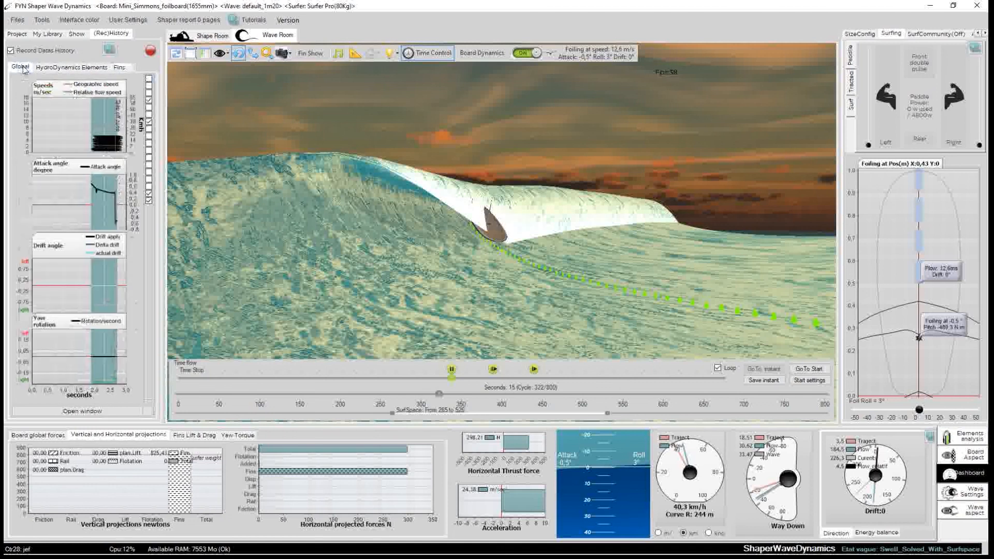
left_click(76, 33)
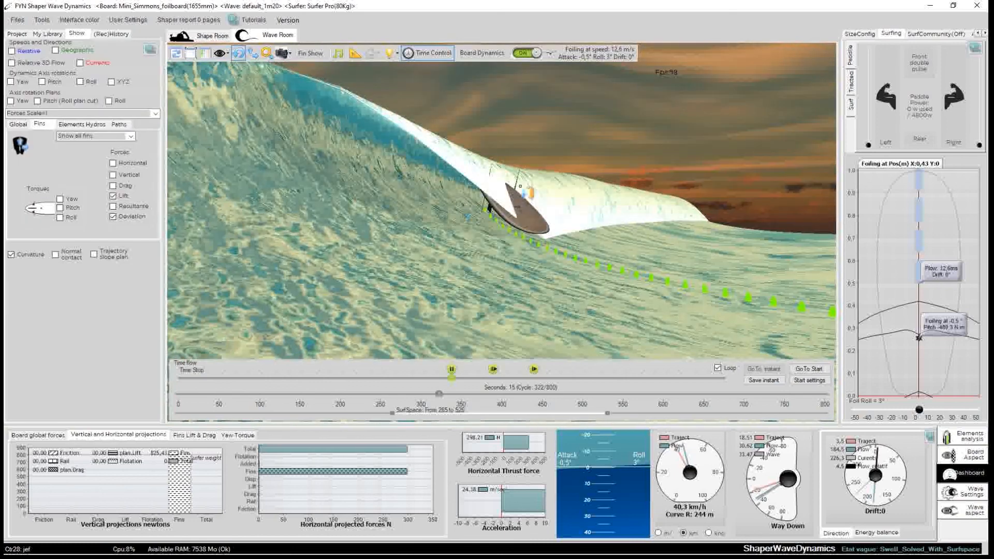